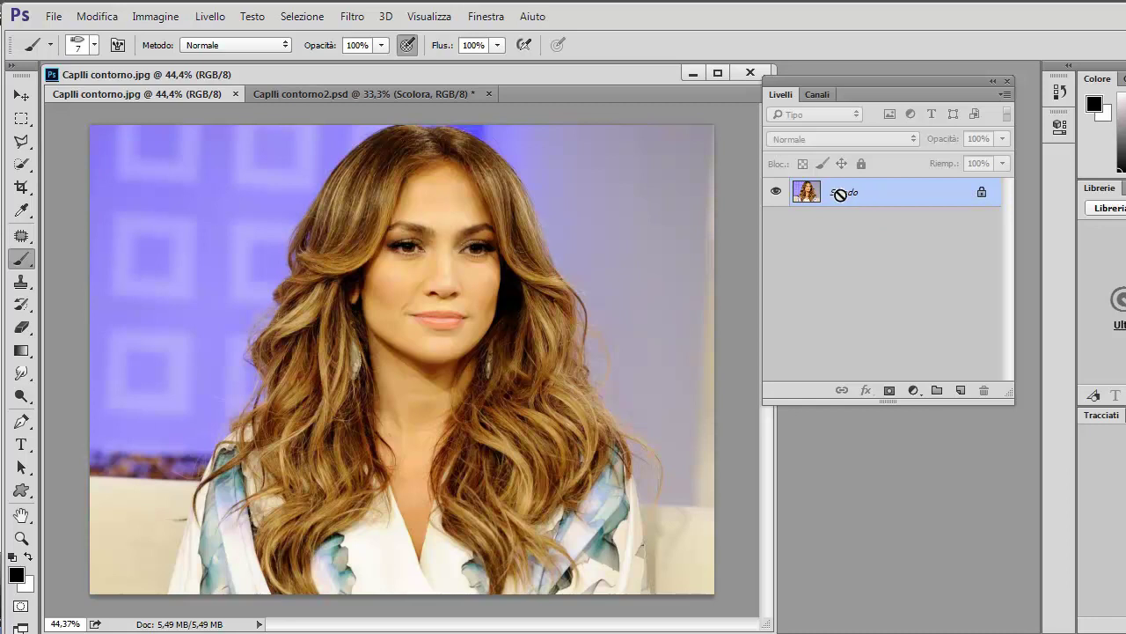
# Duplicate the background photo onto a new layer, Livello 1, with Ctrl+J.
pyautogui.hotkey('ctrl', 'j')
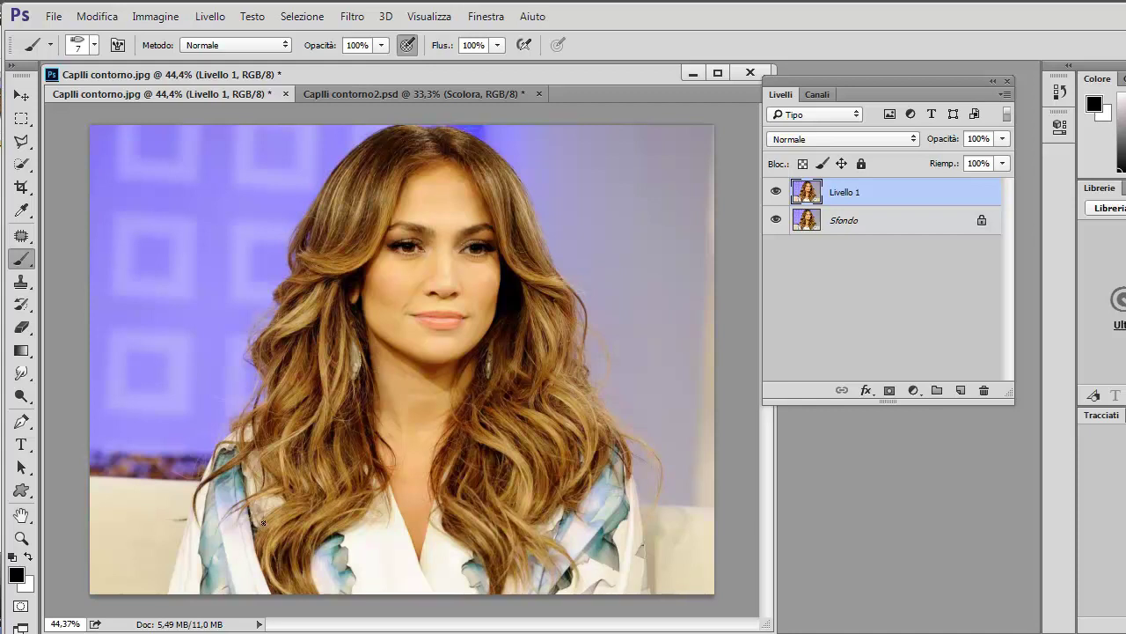
# Select the Quick Selection tool and zoom in on the face.
pyautogui.click(28, 166)
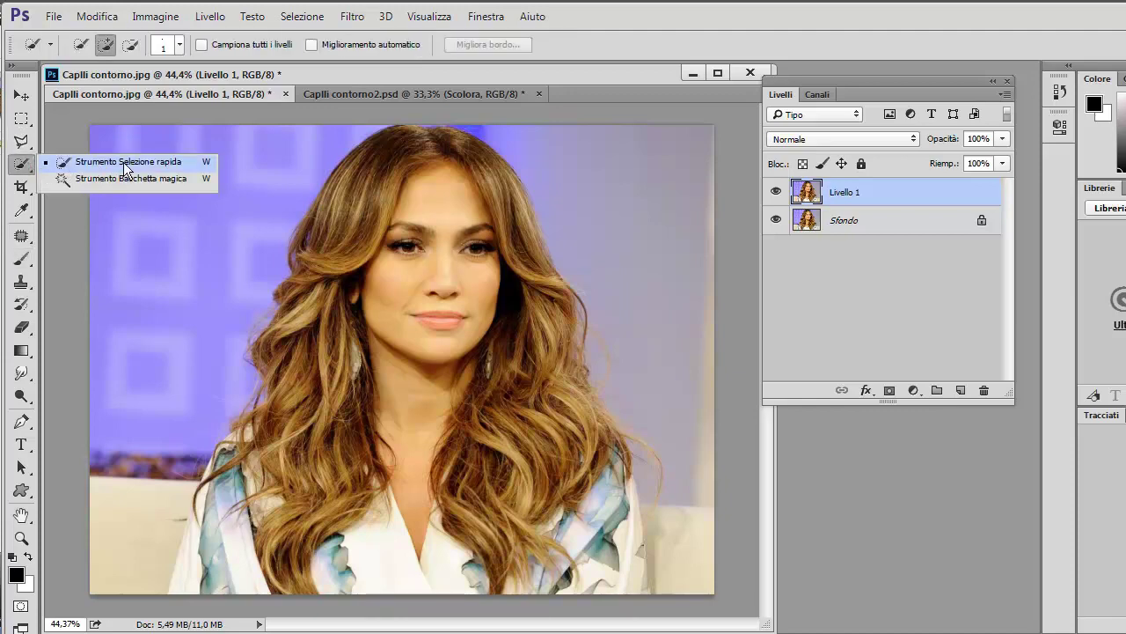
pyautogui.click(125, 165)
pyautogui.scroll(3, 281, 243)
pyautogui.scroll(1, 282, 244)
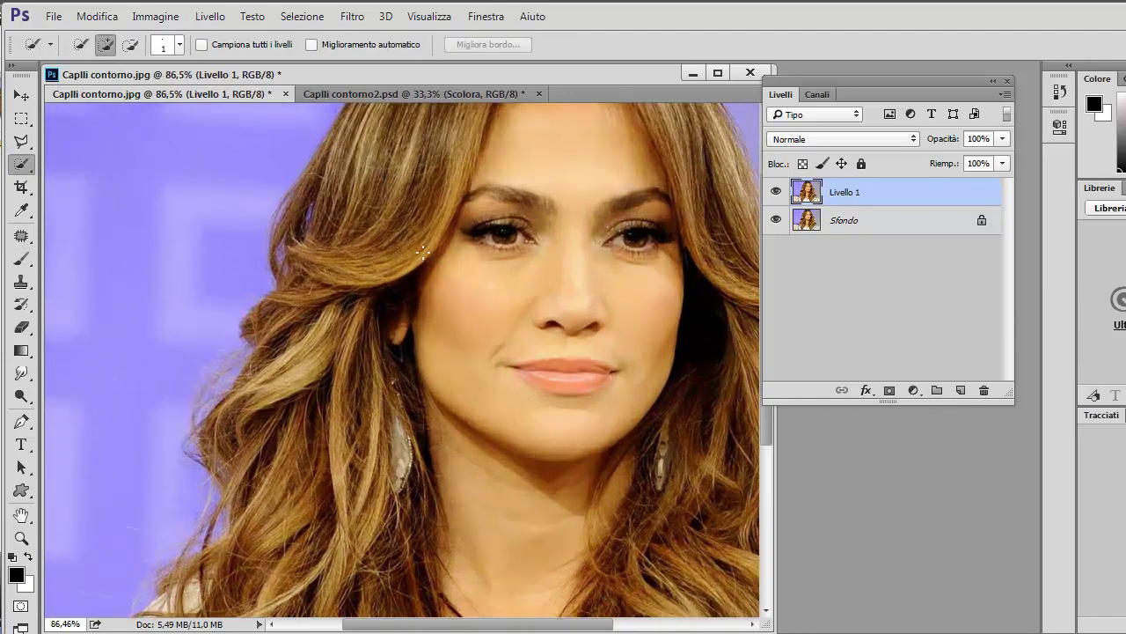
pyautogui.moveTo(407, 221); pyautogui.dragTo(300, 412)
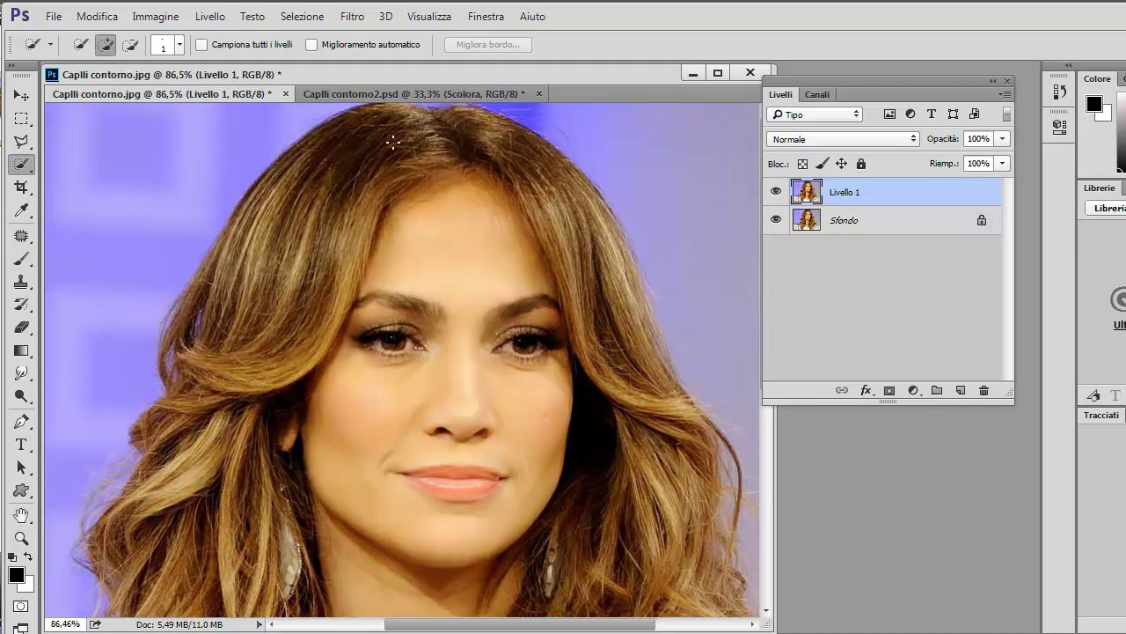
# Set Quick Selection to Add to selection with a 12 px brush.
pyautogui.click(107, 47)
pyautogui.click(180, 44)
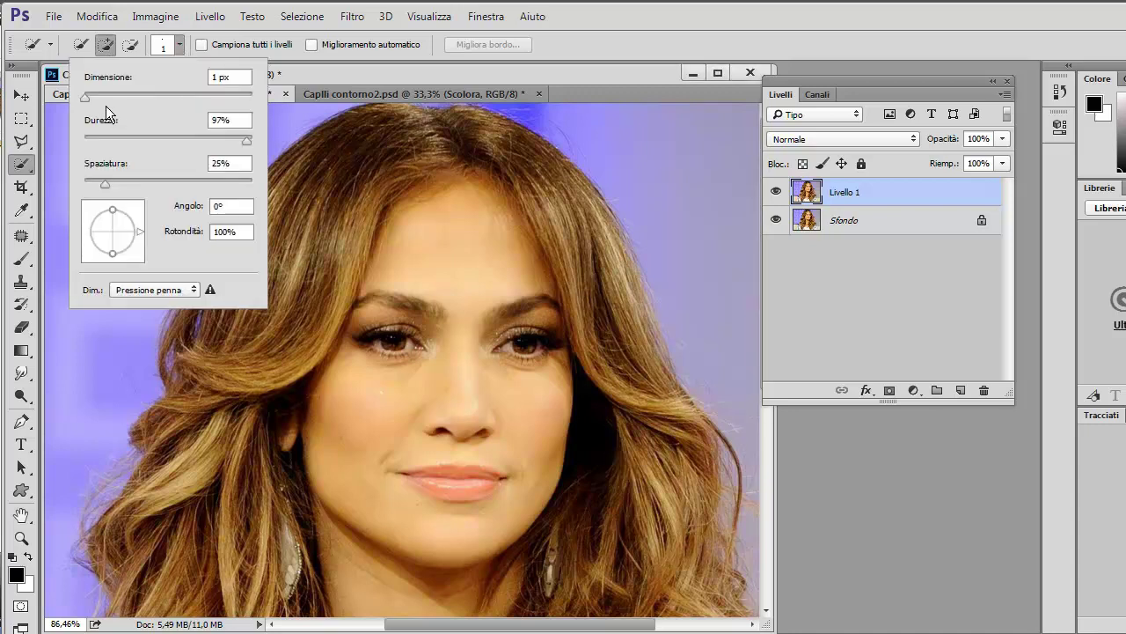
pyautogui.moveTo(82, 98); pyautogui.dragTo(94, 100)
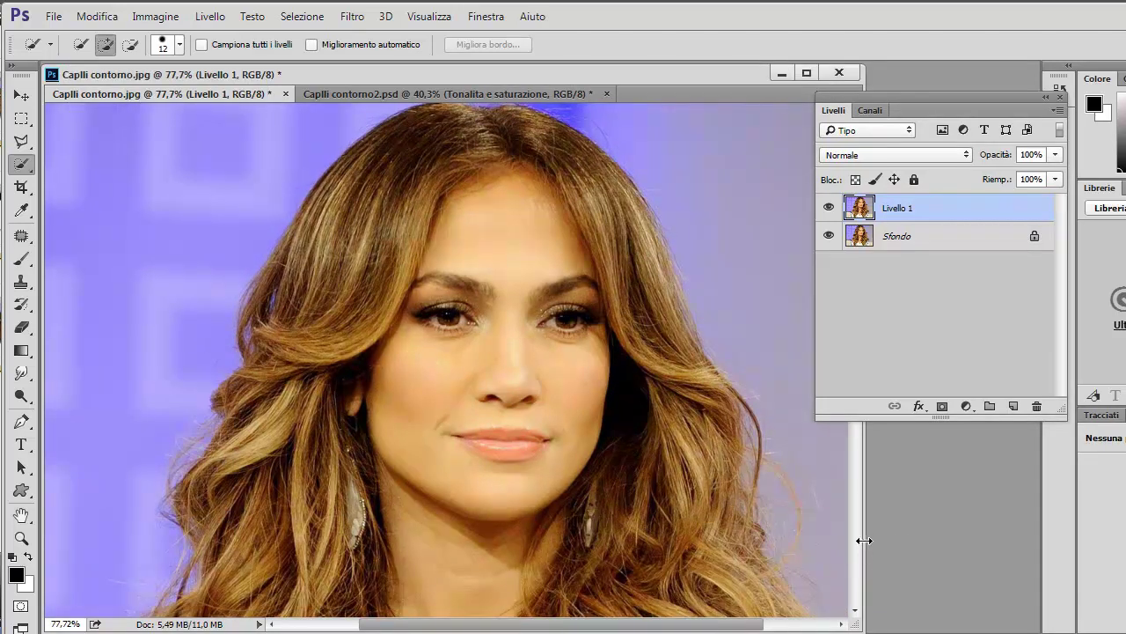
# Widen the document window and paint a selection over the hair, top down both sides.
pyautogui.moveTo(861, 540)
pyautogui.mouseDown()
pyautogui.moveTo(1003, 542)
pyautogui.moveTo(985, 542)
pyautogui.mouseUp()
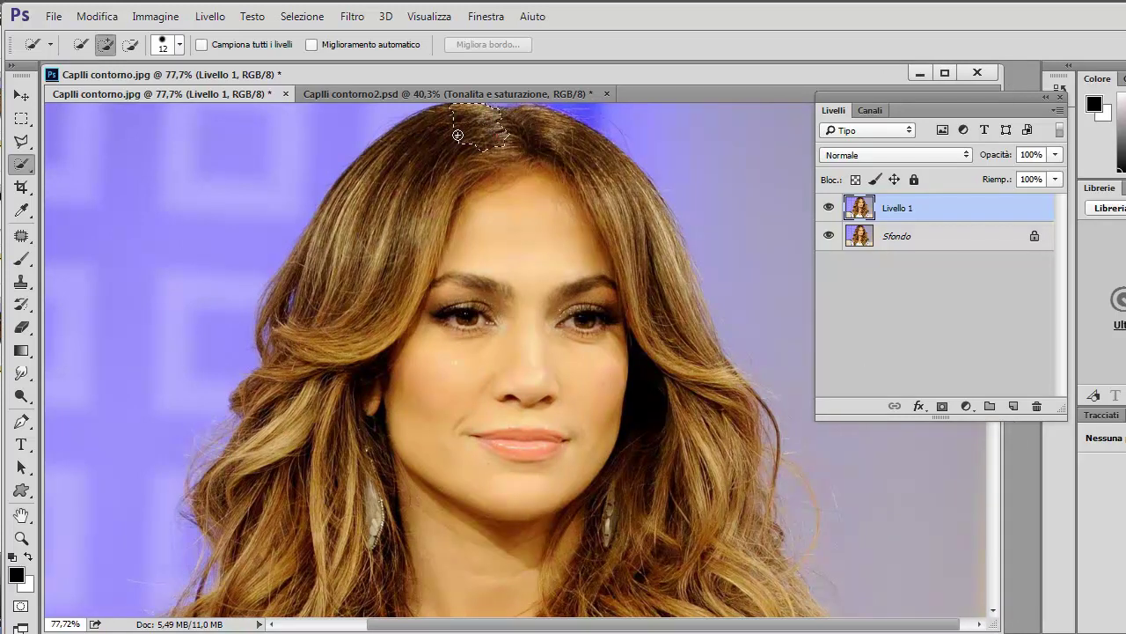
pyautogui.moveTo(460, 136); pyautogui.dragTo(366, 302)
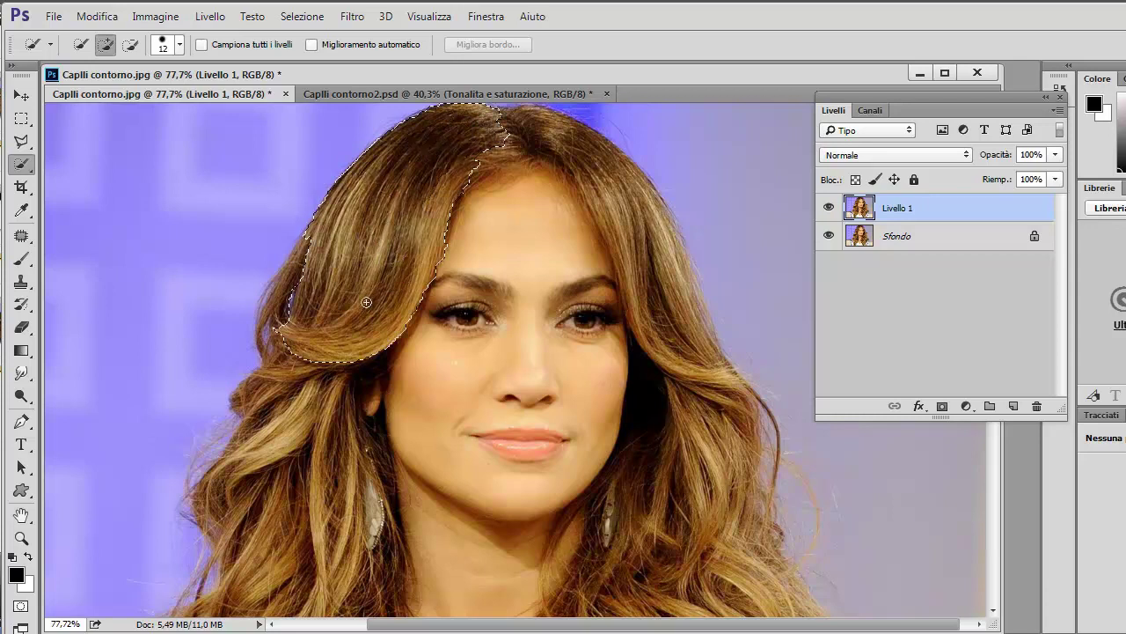
pyautogui.moveTo(378, 264)
pyautogui.mouseDown()
pyautogui.moveTo(313, 379)
pyautogui.moveTo(301, 440)
pyautogui.moveTo(313, 541)
pyautogui.moveTo(300, 483)
pyautogui.moveTo(258, 563)
pyautogui.moveTo(263, 521)
pyautogui.mouseUp()
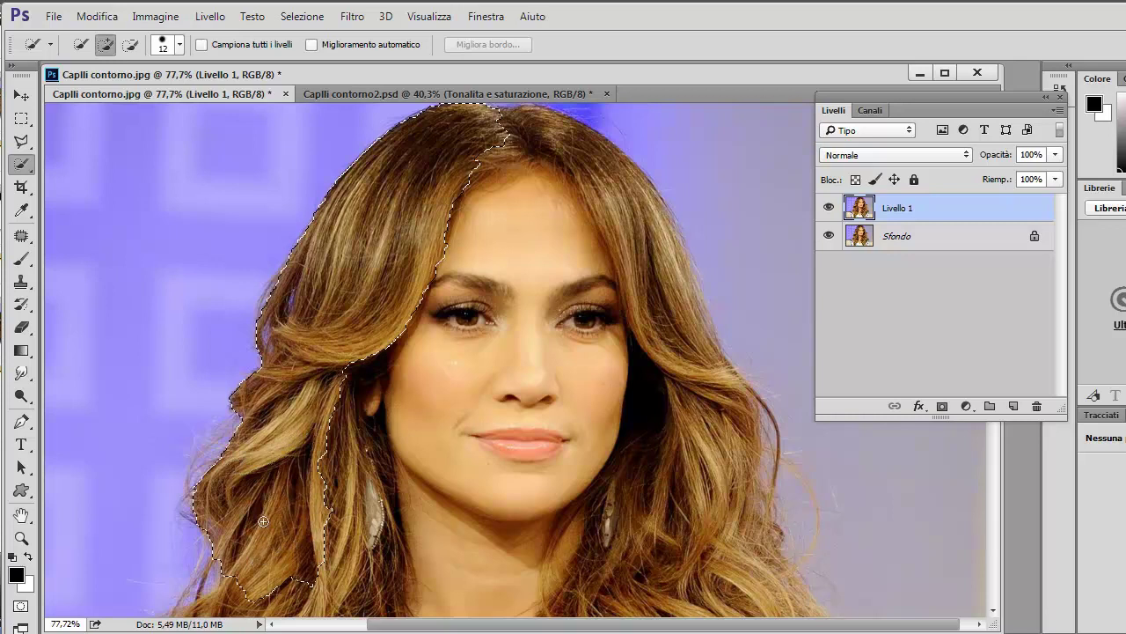
pyautogui.moveTo(312, 435); pyautogui.dragTo(310, 415)
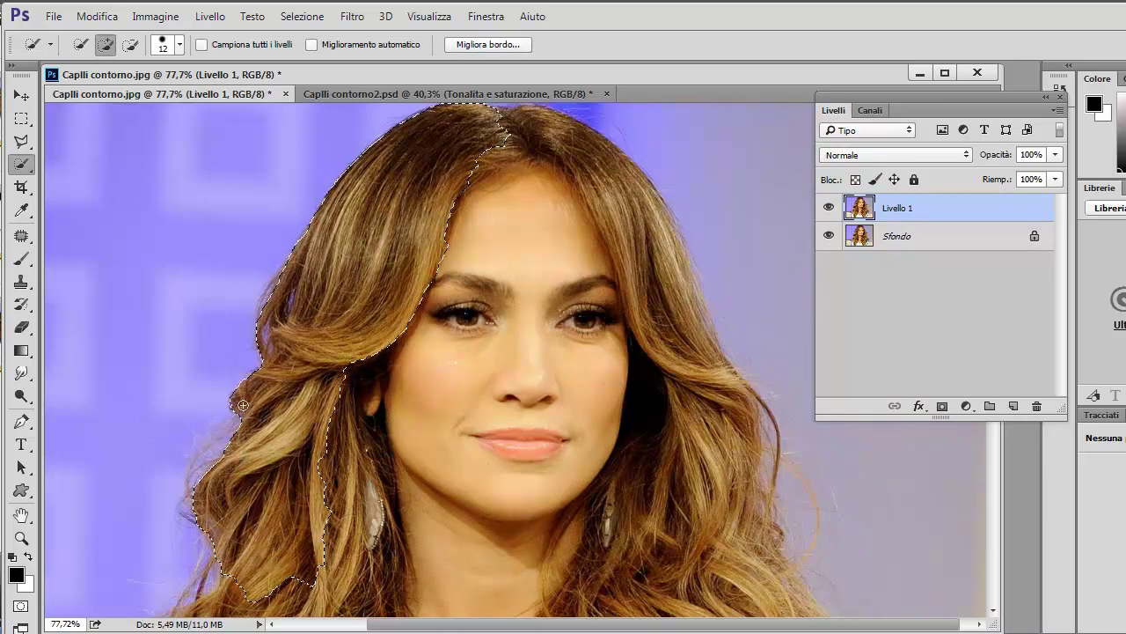
pyautogui.moveTo(343, 451)
pyautogui.mouseDown()
pyautogui.moveTo(370, 492)
pyautogui.moveTo(370, 446)
pyautogui.mouseUp()
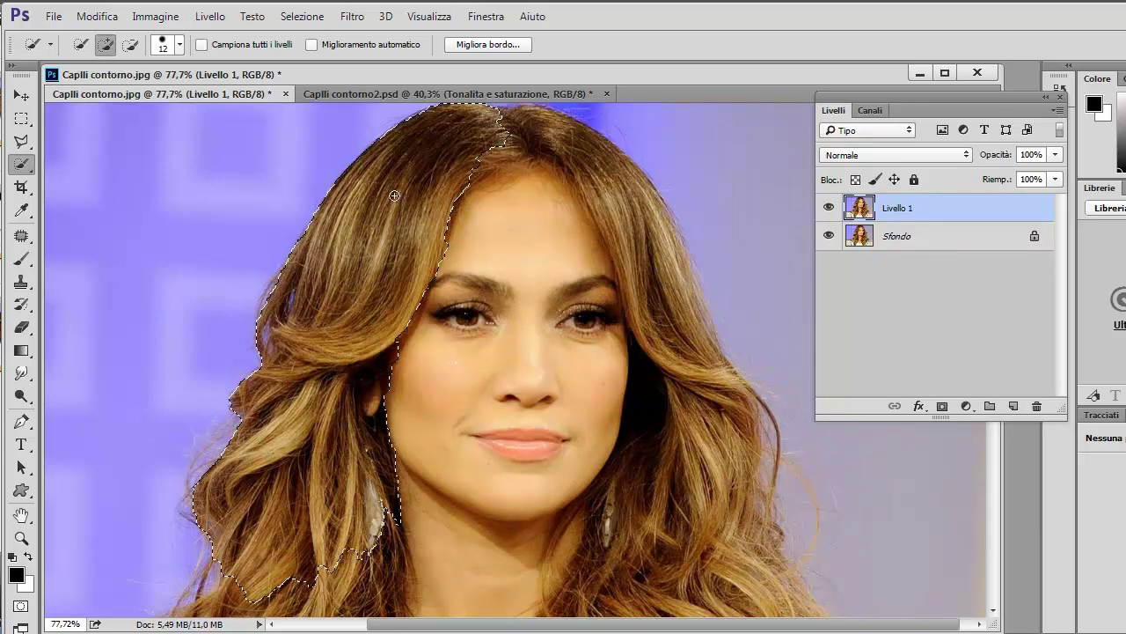
pyautogui.moveTo(507, 149)
pyautogui.mouseDown()
pyautogui.moveTo(550, 123)
pyautogui.moveTo(626, 190)
pyautogui.moveTo(689, 339)
pyautogui.moveTo(663, 217)
pyautogui.mouseUp()
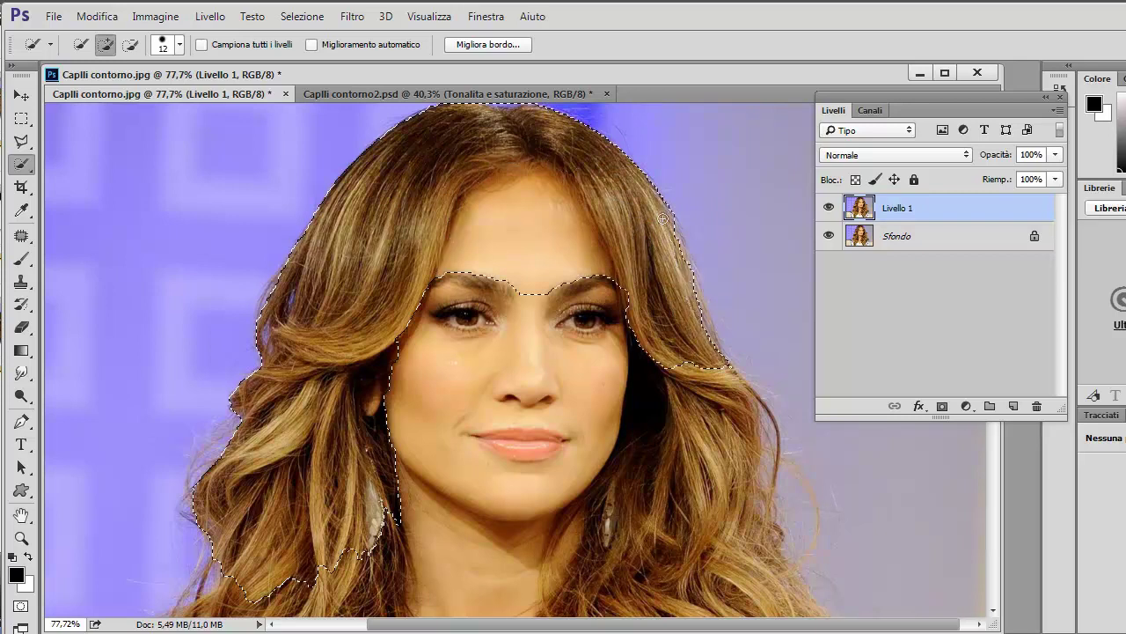
pyautogui.moveTo(691, 274)
pyautogui.mouseDown()
pyautogui.moveTo(707, 326)
pyautogui.moveTo(697, 363)
pyautogui.mouseUp()
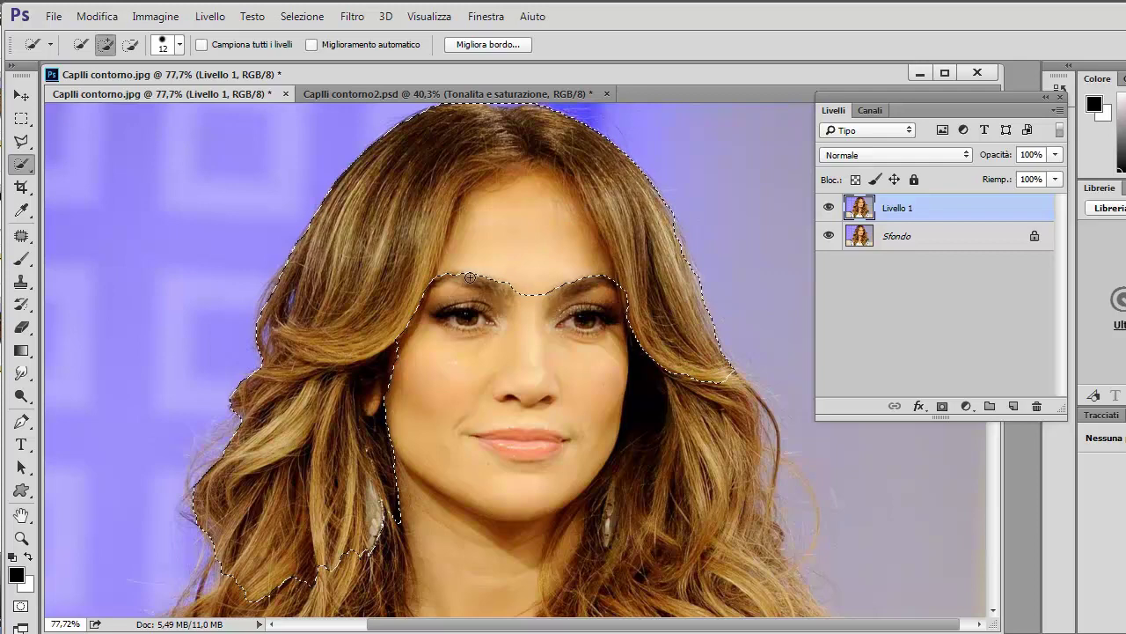
pyautogui.scroll(2, 511, 231)
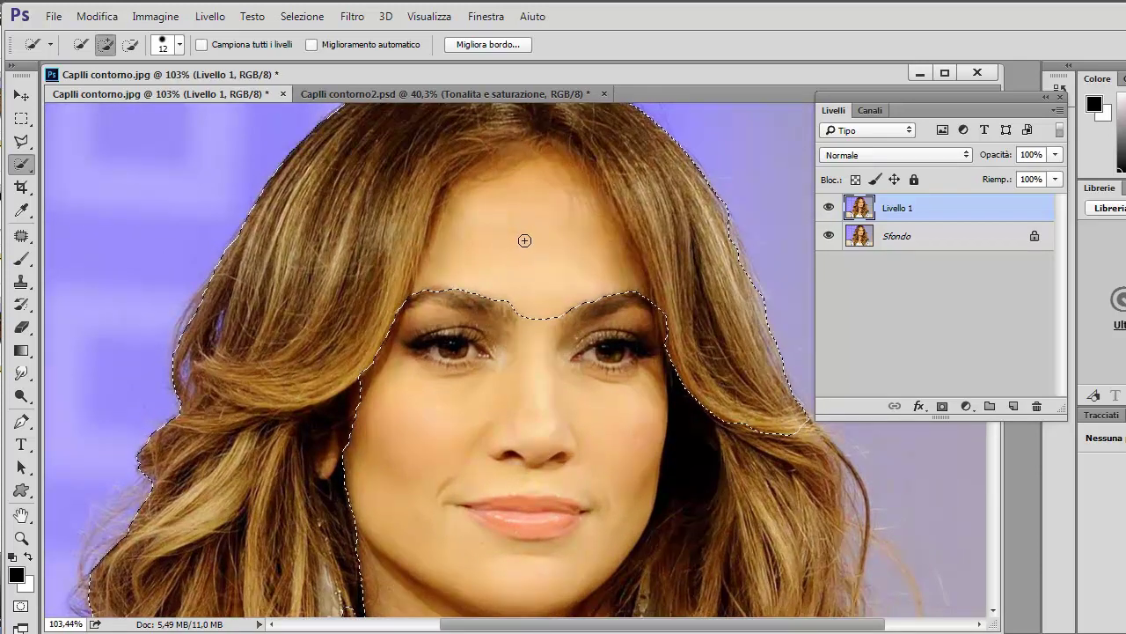
# Subtract the forehead from the selection, trimming it back to the hairline.
pyautogui.press('alt')
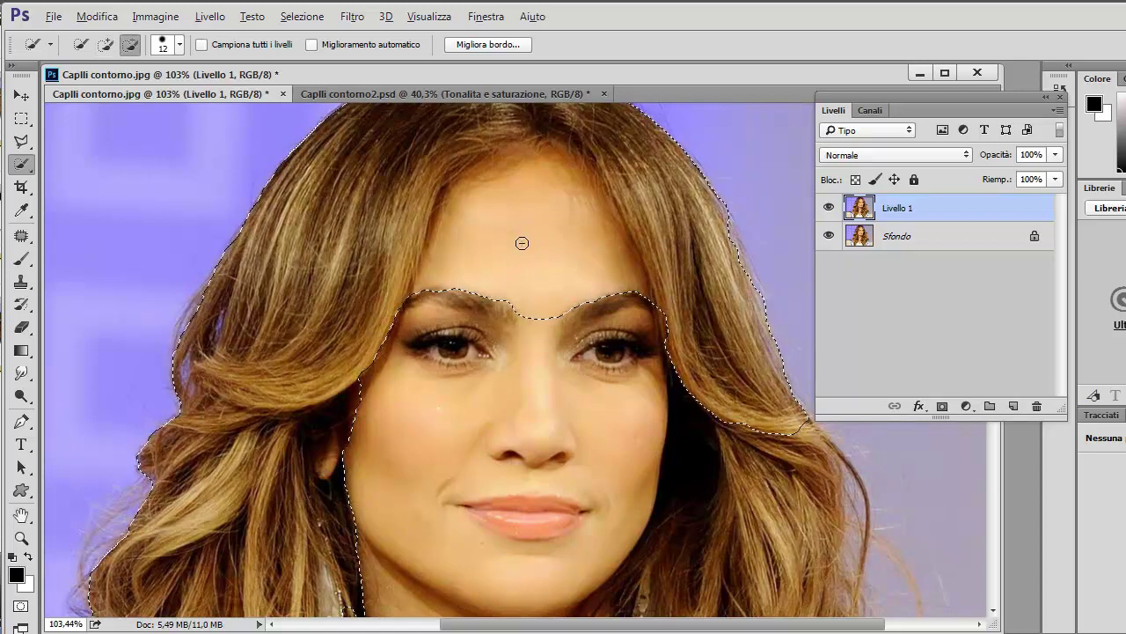
pyautogui.moveTo(507, 223); pyautogui.dragTo(517, 307)
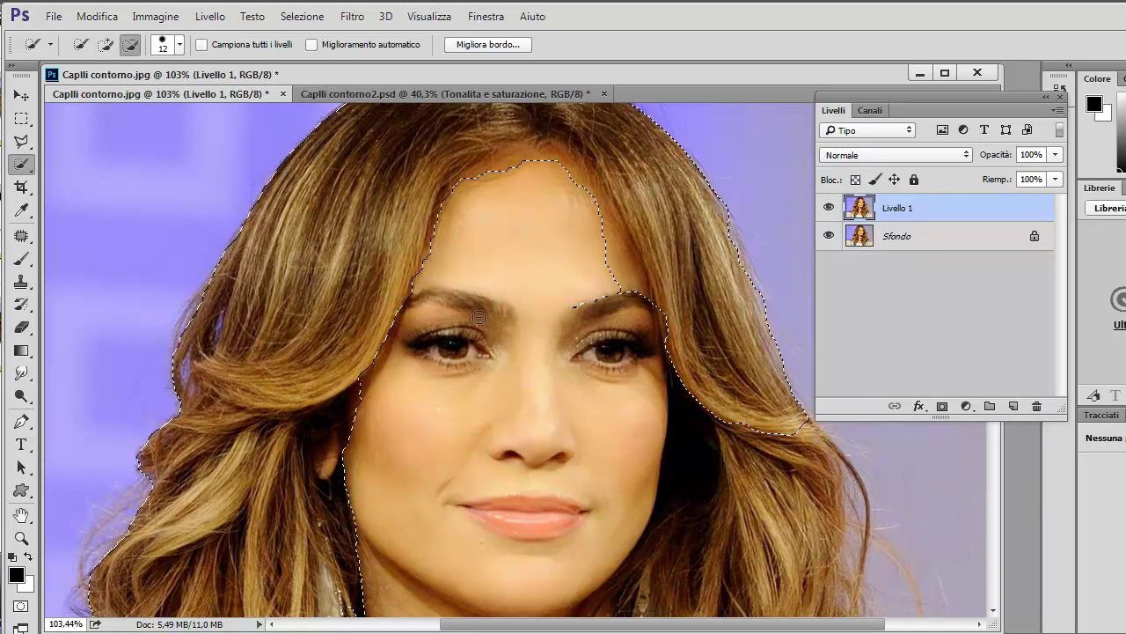
pyautogui.moveTo(494, 188); pyautogui.dragTo(643, 302)
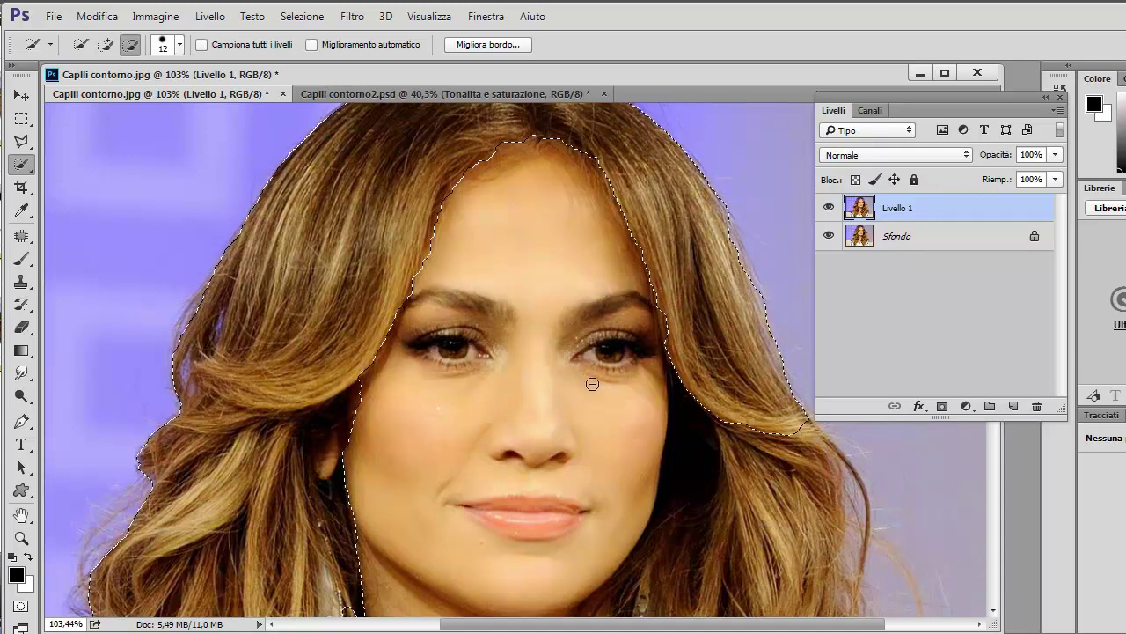
# Extend the selection down the lower hair on both sides to the chest.
pyautogui.scroll(-1, 784, 317)
pyautogui.scroll(-4, 784, 318)
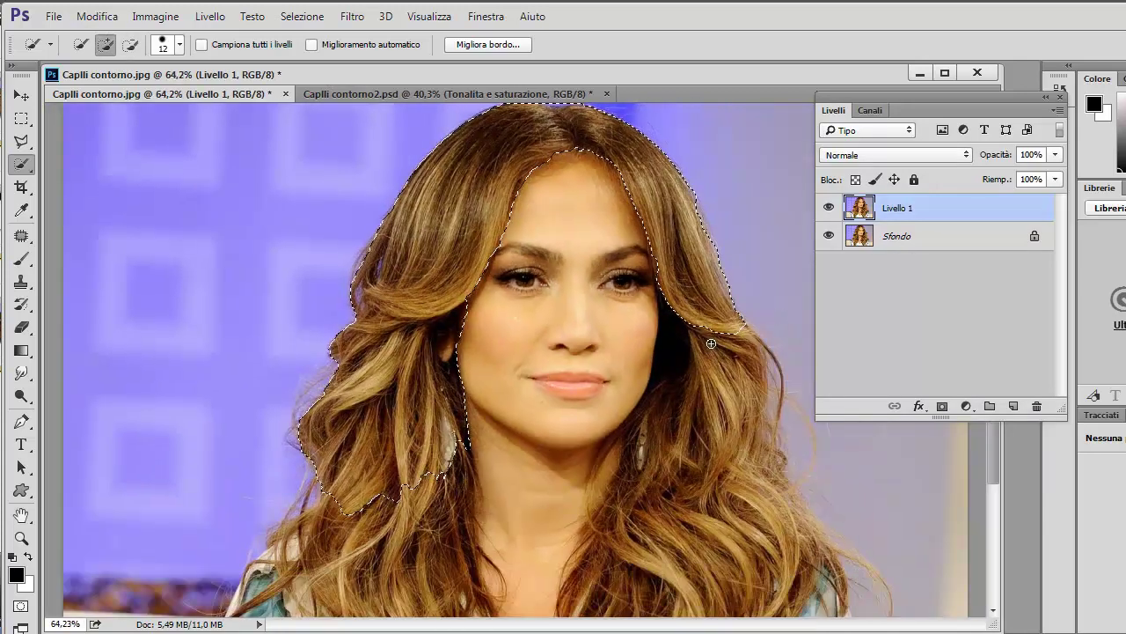
pyautogui.moveTo(724, 360)
pyautogui.mouseDown()
pyautogui.moveTo(753, 577)
pyautogui.moveTo(744, 542)
pyautogui.mouseUp()
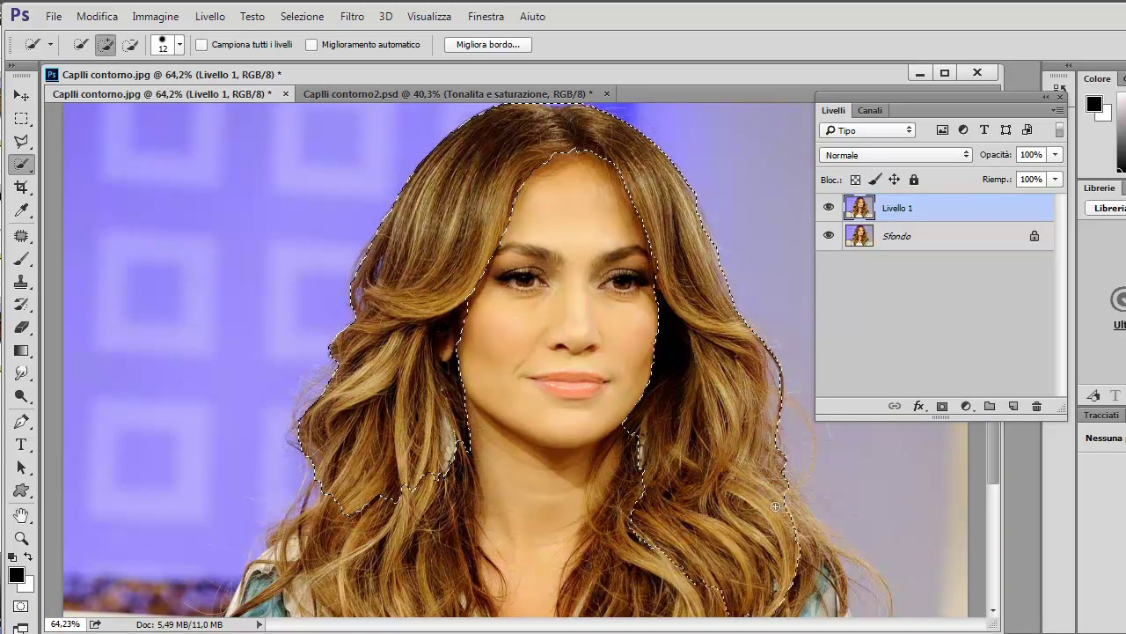
pyautogui.moveTo(776, 506)
pyautogui.mouseDown()
pyautogui.moveTo(664, 586)
pyautogui.moveTo(616, 588)
pyautogui.moveTo(629, 553)
pyautogui.mouseUp()
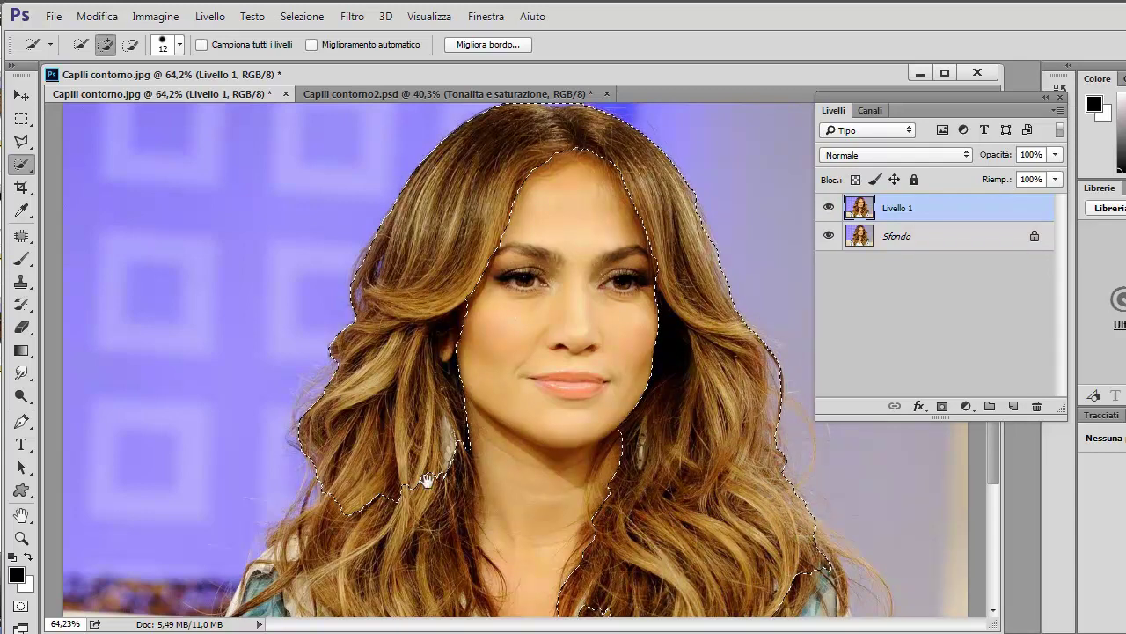
pyautogui.moveTo(426, 471); pyautogui.dragTo(421, 281)
pyautogui.moveTo(376, 327)
pyautogui.mouseDown()
pyautogui.moveTo(384, 395)
pyautogui.moveTo(423, 477)
pyautogui.moveTo(347, 529)
pyautogui.mouseUp()
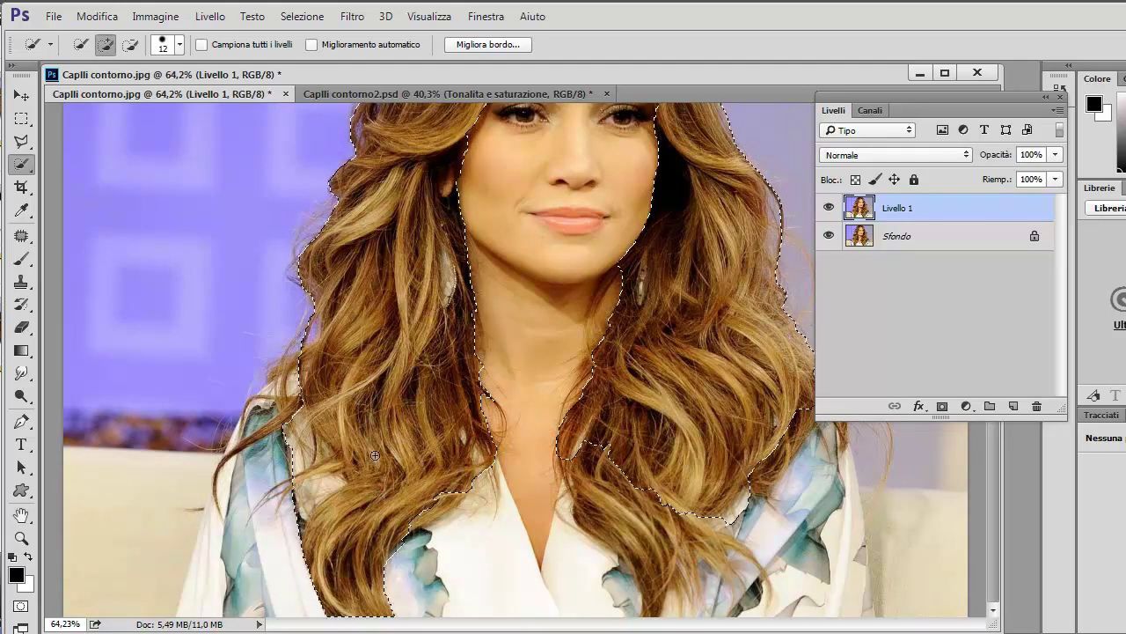
pyautogui.click(618, 504)
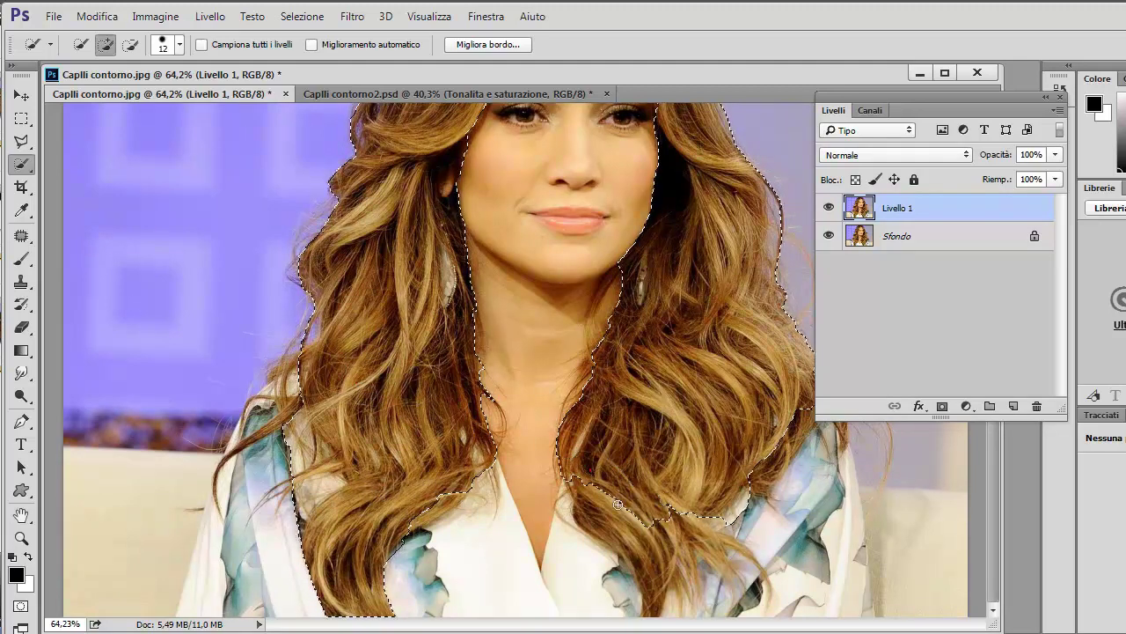
pyautogui.moveTo(619, 504); pyautogui.dragTo(658, 533)
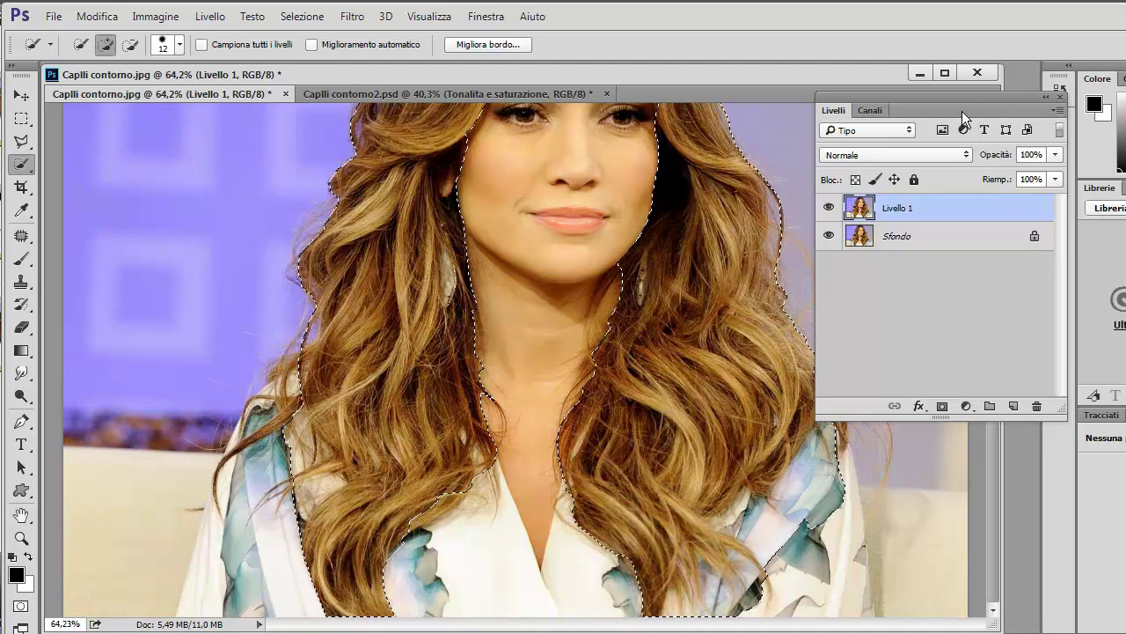
pyautogui.moveTo(962, 110)
pyautogui.mouseDown()
pyautogui.moveTo(1037, 347)
pyautogui.moveTo(74, 147)
pyautogui.moveTo(144, 115)
pyautogui.mouseUp()
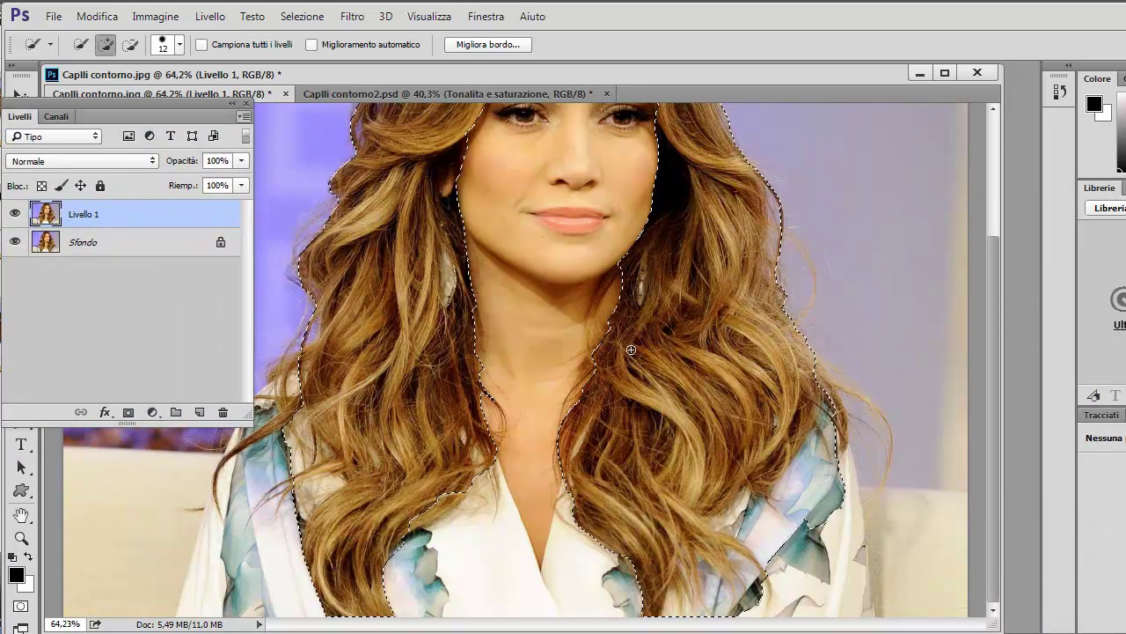
# Remove the blue blouse collar from the selection and add back a missed hair patch.
pyautogui.scroll(1, 760, 463)
pyautogui.scroll(-2, 789, 511)
pyautogui.scroll(3, 788, 472)
pyautogui.moveTo(729, 442)
pyautogui.mouseDown()
pyautogui.moveTo(691, 302)
pyautogui.moveTo(772, 493)
pyautogui.mouseUp()
pyautogui.press('alt')
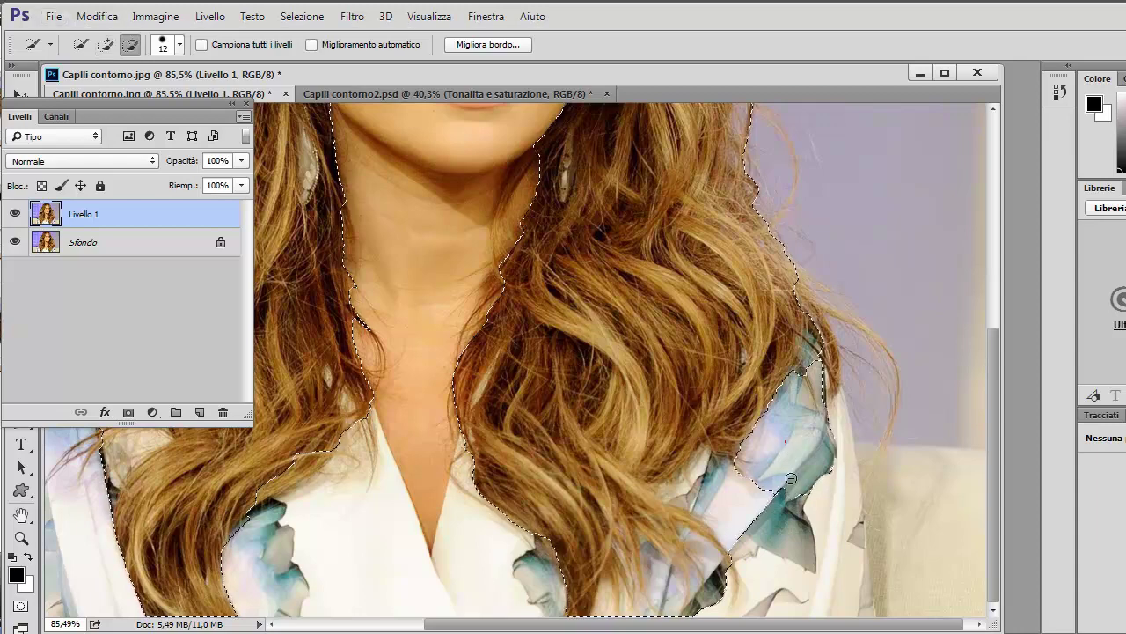
pyautogui.moveTo(790, 497); pyautogui.dragTo(753, 498)
pyautogui.moveTo(661, 607)
pyautogui.mouseDown()
pyautogui.moveTo(714, 581)
pyautogui.moveTo(605, 610)
pyautogui.mouseUp()
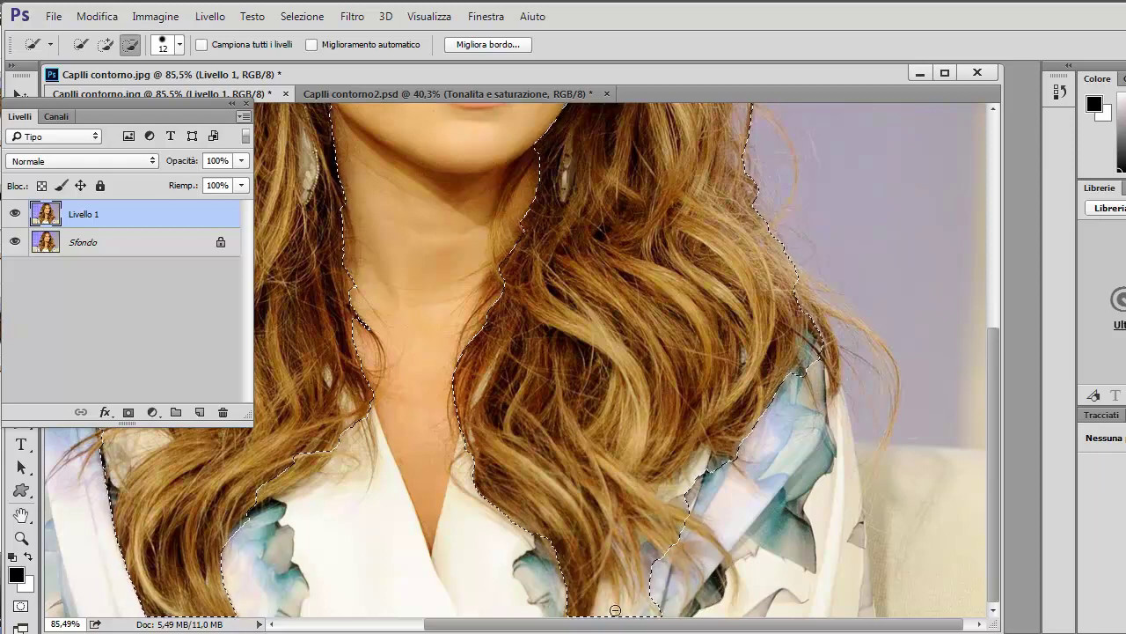
pyautogui.press('alt')
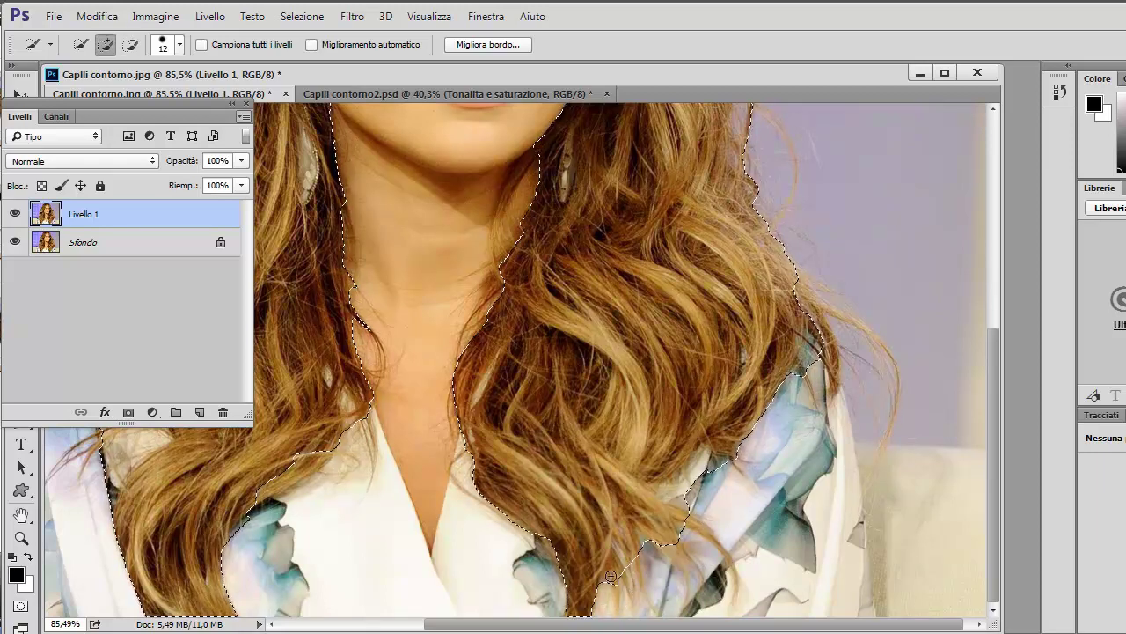
pyautogui.moveTo(619, 579); pyautogui.dragTo(631, 570)
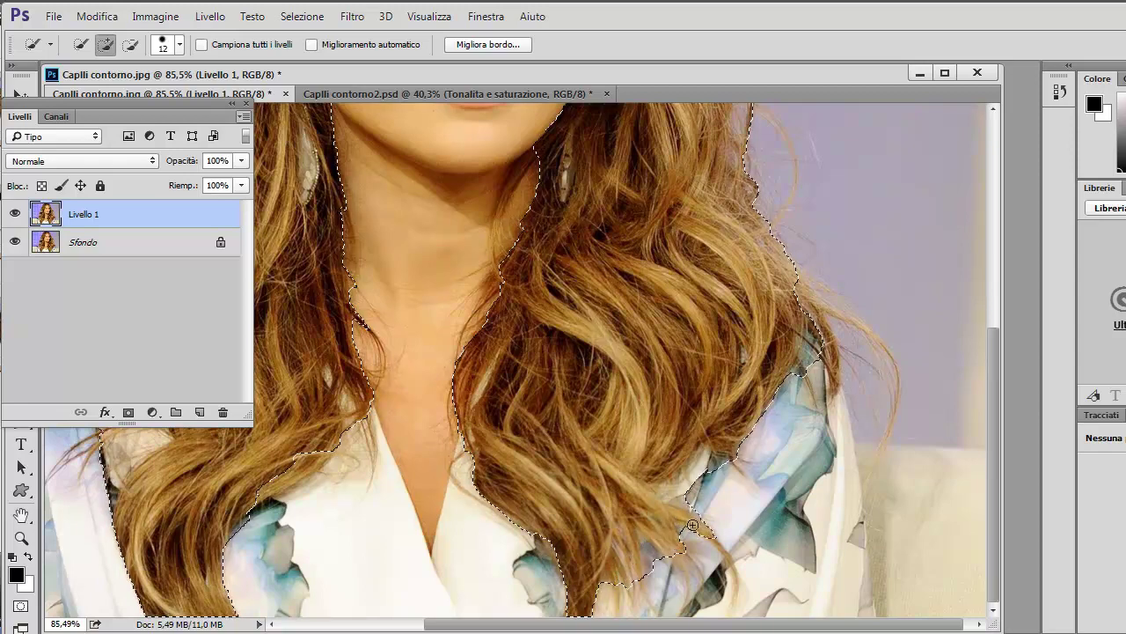
# Extend the left hair edges and trim a stray shirt patch near the lower left hair.
pyautogui.press('alt')
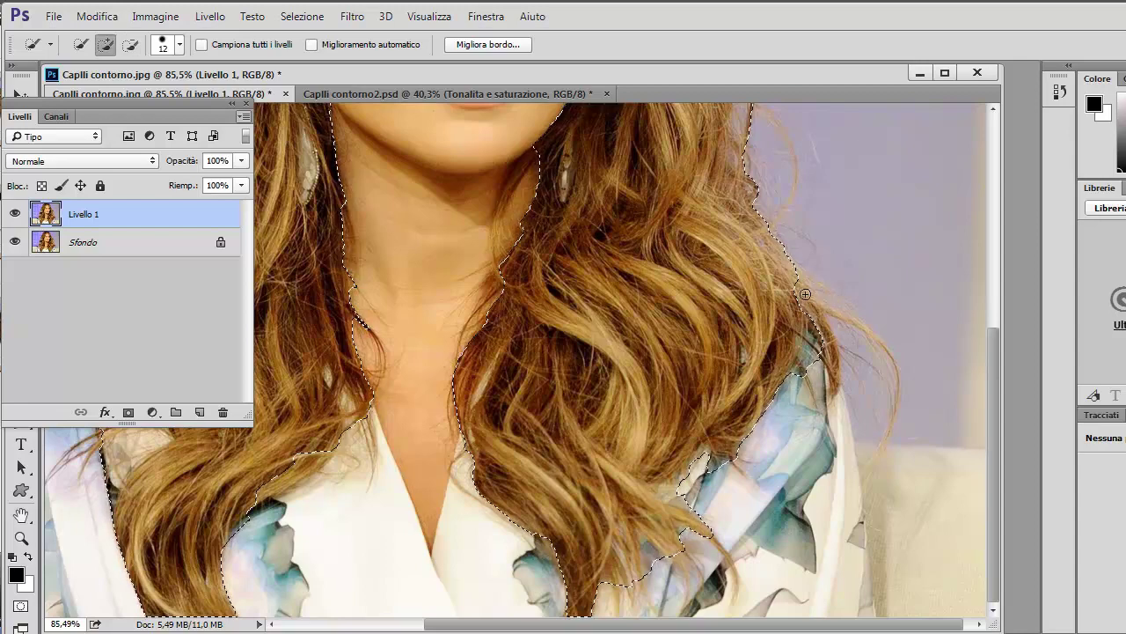
pyautogui.moveTo(804, 294)
pyautogui.mouseDown()
pyautogui.moveTo(829, 345)
pyautogui.moveTo(816, 356)
pyautogui.moveTo(856, 341)
pyautogui.mouseUp()
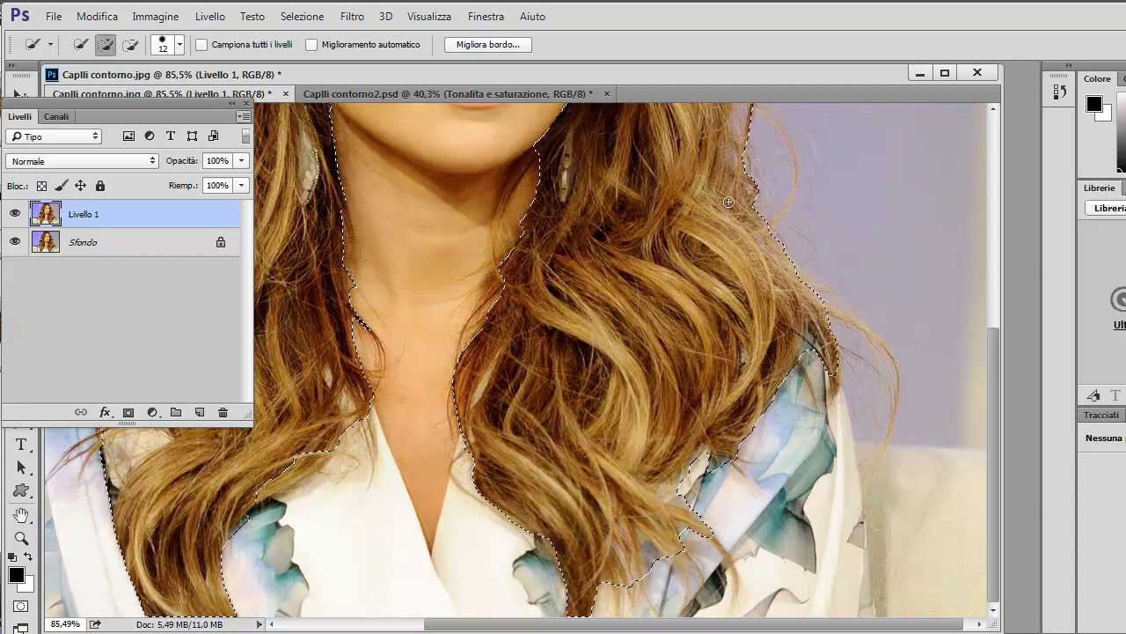
pyautogui.moveTo(408, 269); pyautogui.dragTo(659, 264)
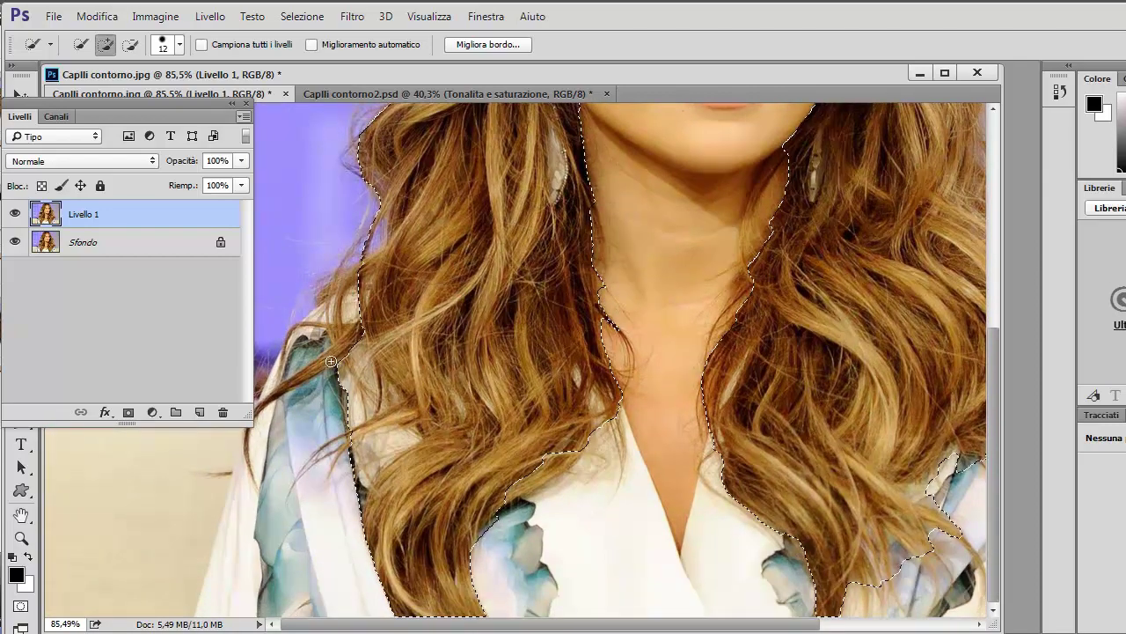
pyautogui.moveTo(448, 464); pyautogui.dragTo(563, 429)
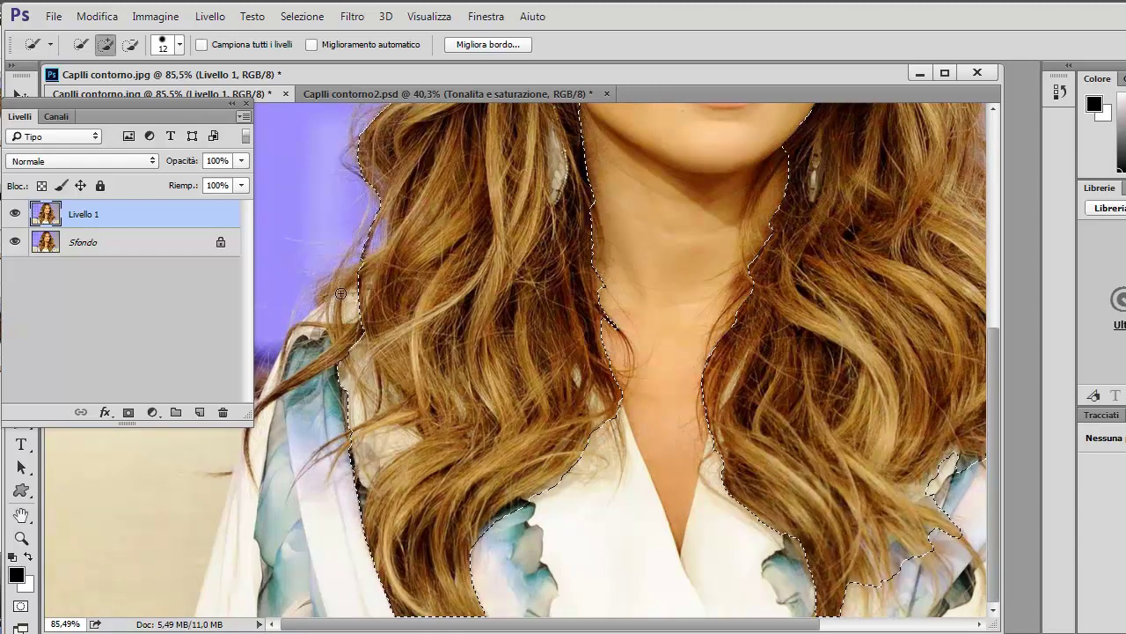
pyautogui.moveTo(354, 325); pyautogui.dragTo(367, 425)
pyautogui.press('alt')
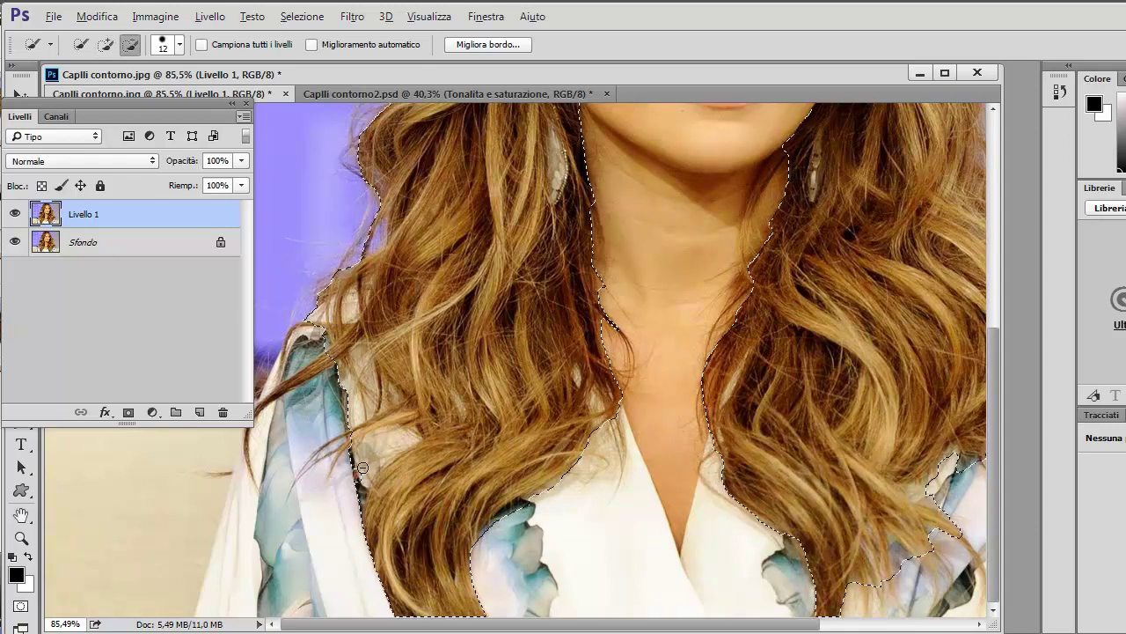
pyautogui.moveTo(373, 482)
pyautogui.mouseDown()
pyautogui.moveTo(387, 444)
pyautogui.moveTo(345, 406)
pyautogui.mouseUp()
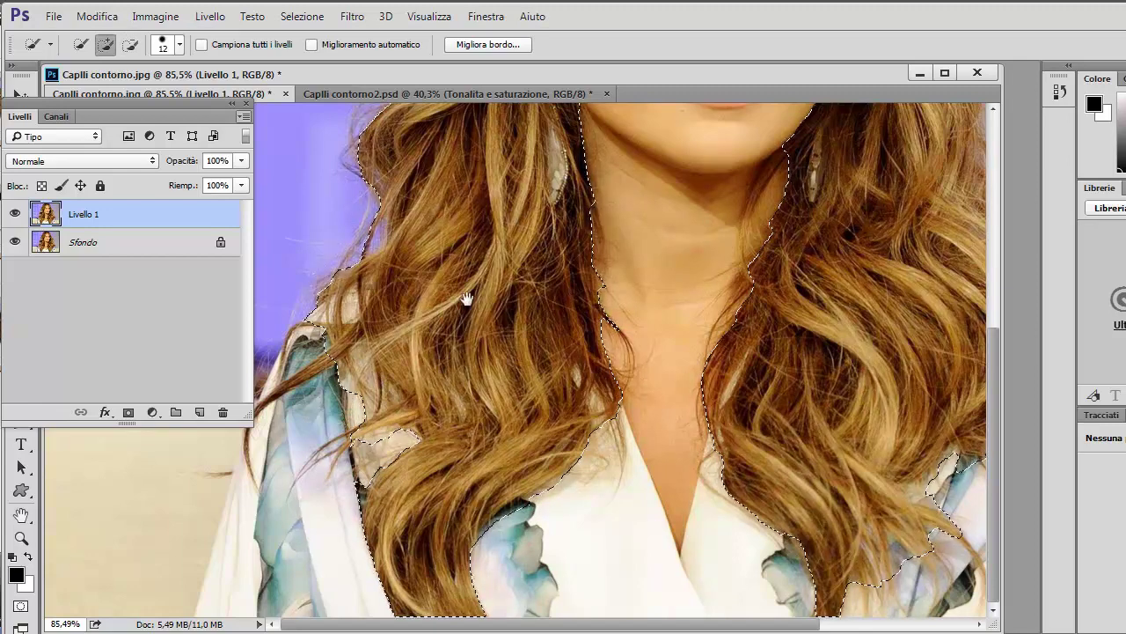
pyautogui.moveTo(475, 282); pyautogui.dragTo(485, 380)
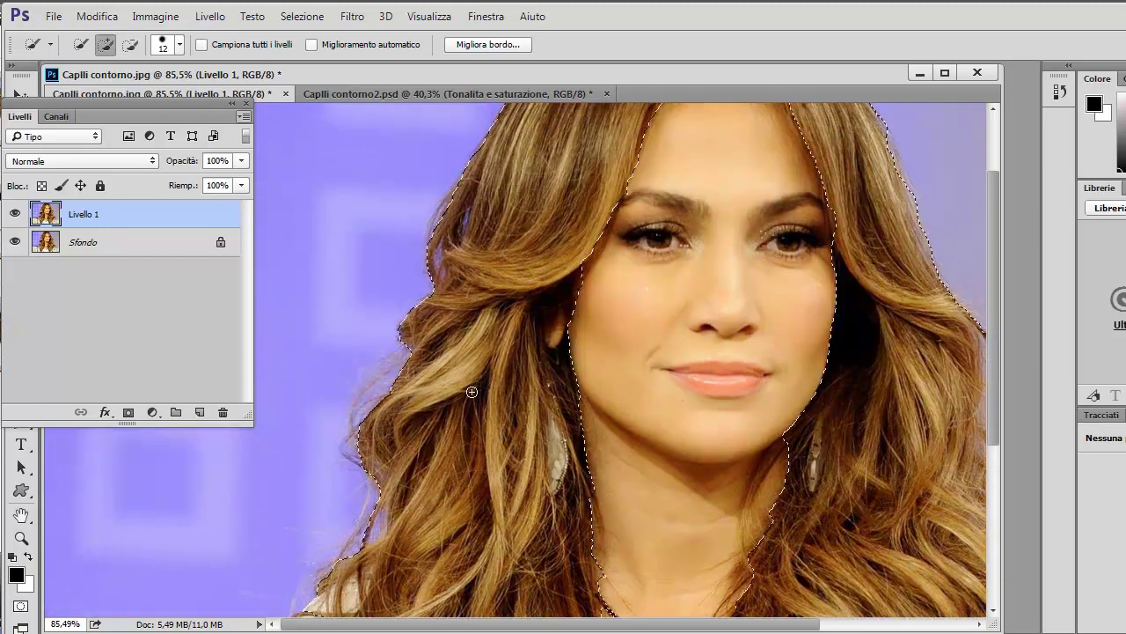
pyautogui.moveTo(581, 264); pyautogui.dragTo(508, 361)
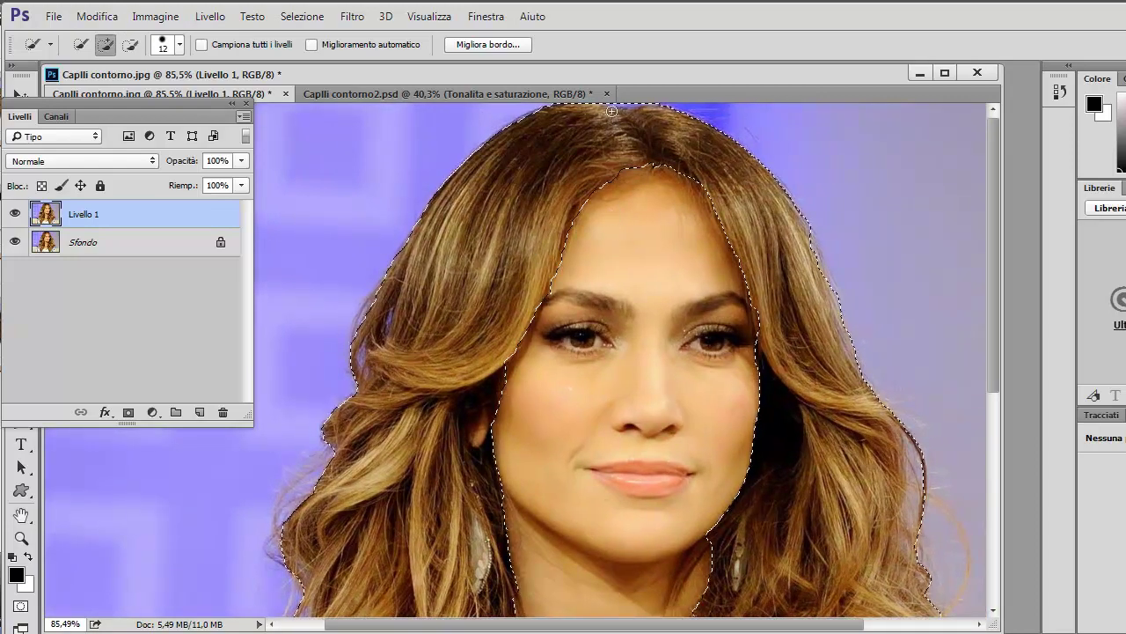
# Open Migliora bordo with Raggio avanzato on and Raggio at 31.8 px.
pyautogui.scroll(-2, 598, 217)
pyautogui.scroll(-1, 598, 215)
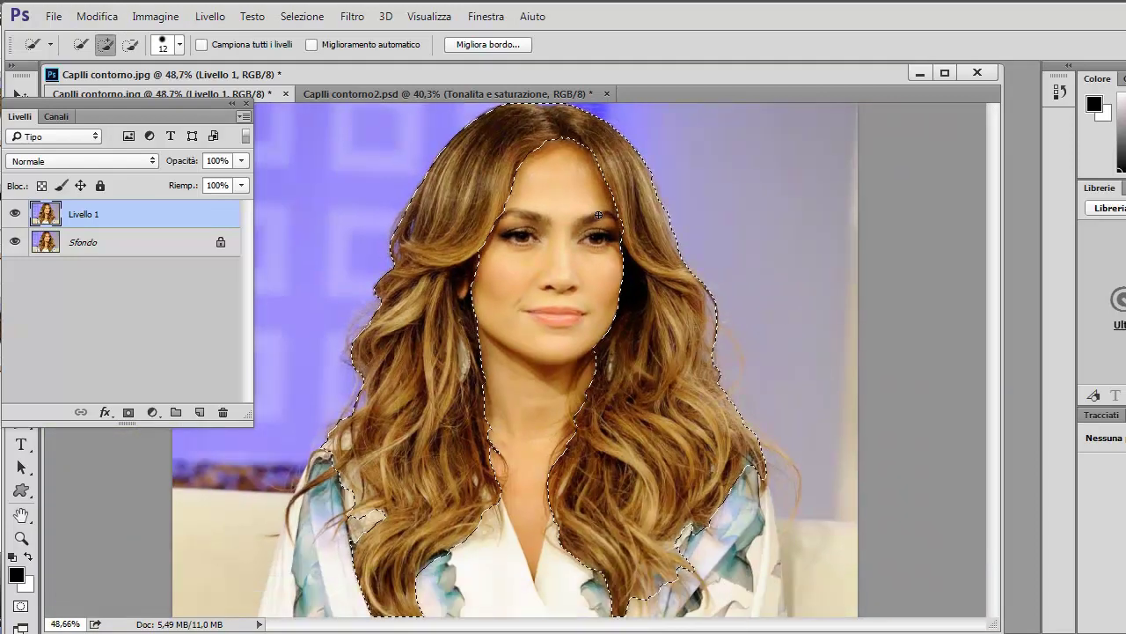
pyautogui.moveTo(107, 118)
pyautogui.mouseDown()
pyautogui.moveTo(785, 176)
pyautogui.moveTo(1011, 165)
pyautogui.mouseUp()
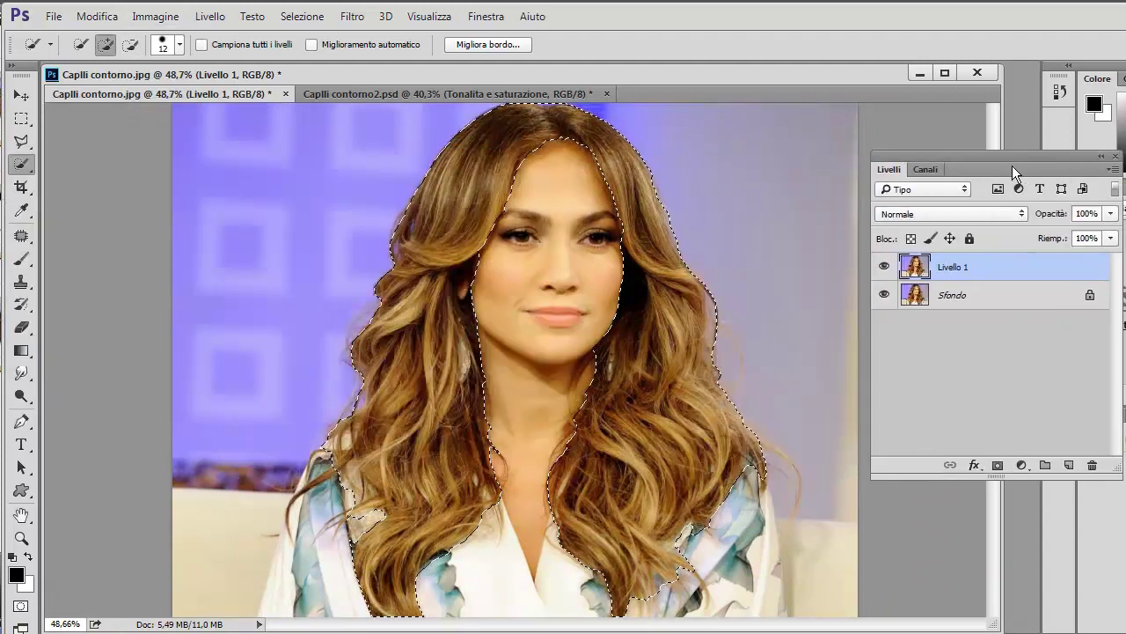
pyautogui.click(484, 45)
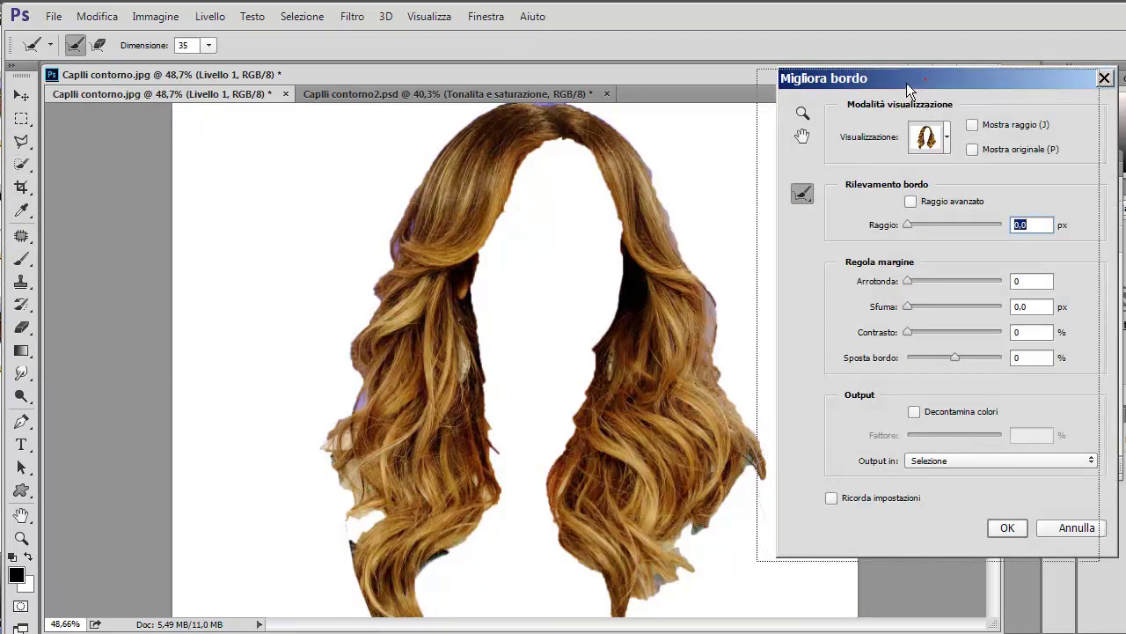
pyautogui.moveTo(927, 85); pyautogui.dragTo(907, 89)
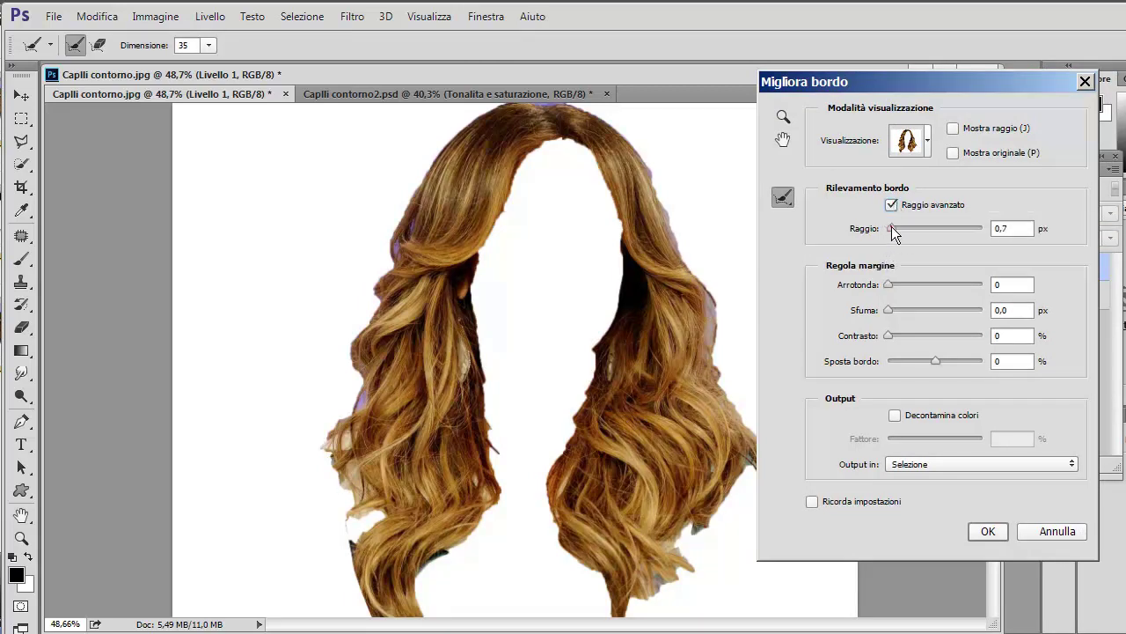
pyautogui.moveTo(927, 230); pyautogui.dragTo(937, 233)
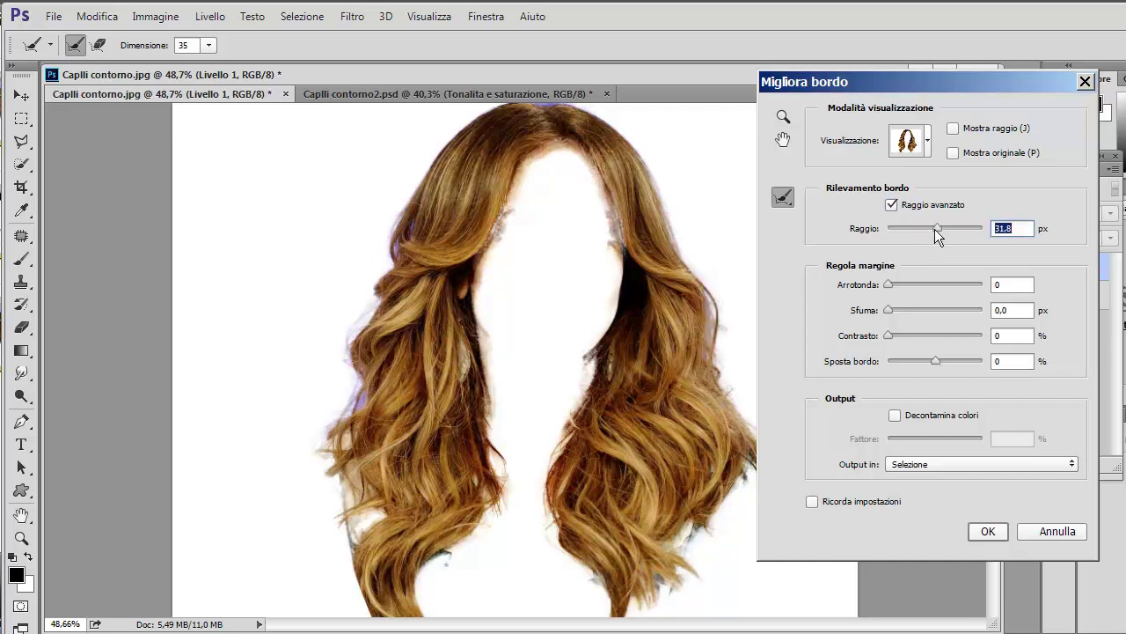
# Lower Raggio to 9,6 px and brush along the hair's left outer edge to refine it.
pyautogui.moveTo(934, 229); pyautogui.dragTo(918, 229)
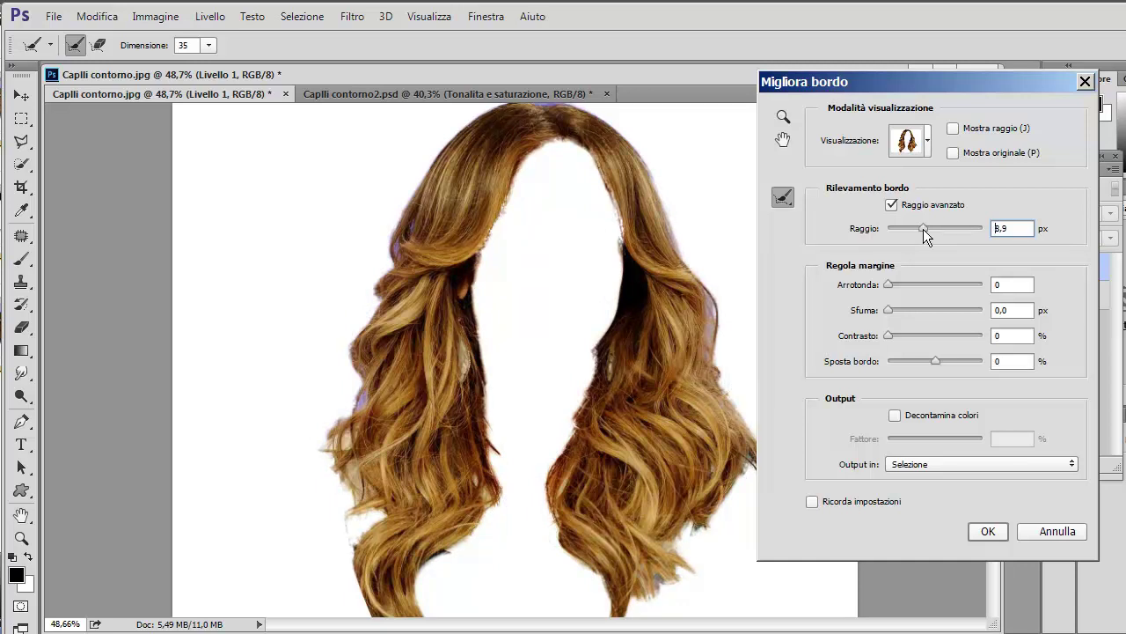
pyautogui.moveTo(924, 229); pyautogui.dragTo(925, 229)
pyautogui.moveTo(456, 139)
pyautogui.mouseDown()
pyautogui.moveTo(417, 186)
pyautogui.moveTo(386, 273)
pyautogui.mouseUp()
pyautogui.moveTo(405, 221); pyautogui.dragTo(452, 182)
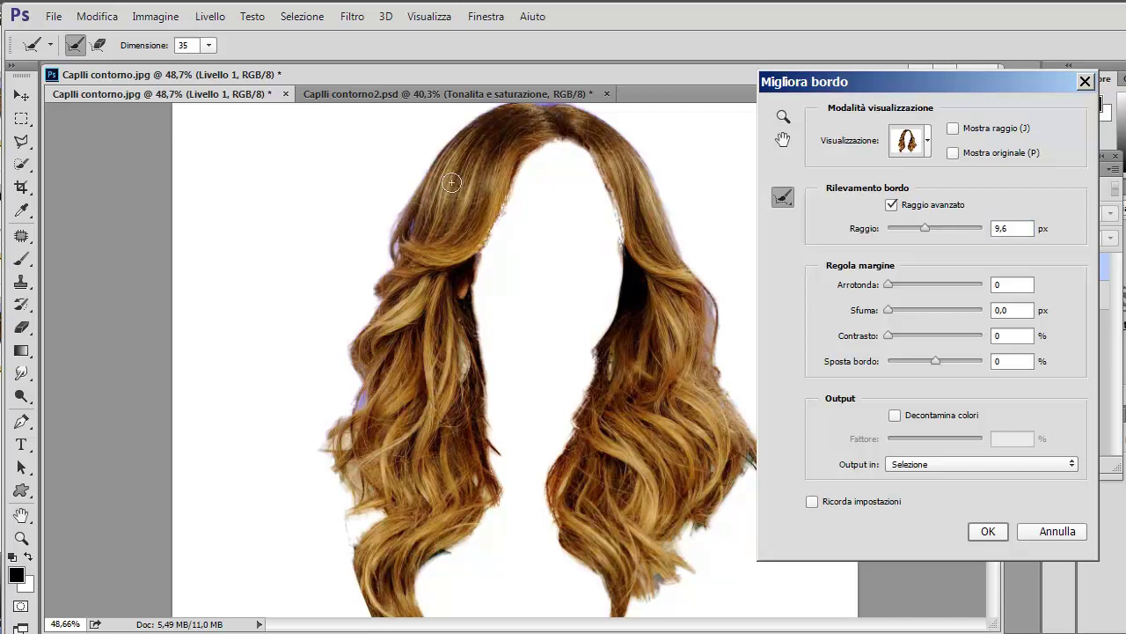
pyautogui.moveTo(395, 250)
pyautogui.mouseDown()
pyautogui.moveTo(367, 304)
pyautogui.moveTo(380, 256)
pyautogui.mouseUp()
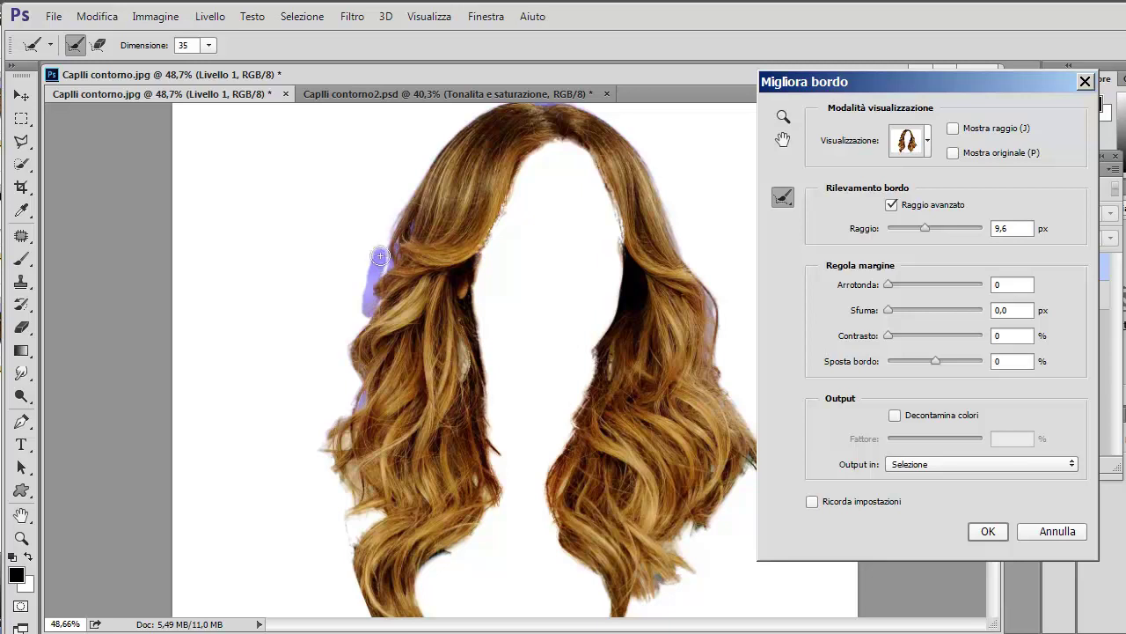
pyautogui.moveTo(376, 305)
pyautogui.mouseDown()
pyautogui.moveTo(354, 337)
pyautogui.moveTo(370, 350)
pyautogui.mouseUp()
pyautogui.moveTo(383, 303)
pyautogui.mouseDown()
pyautogui.moveTo(342, 348)
pyautogui.moveTo(348, 401)
pyautogui.moveTo(357, 379)
pyautogui.mouseUp()
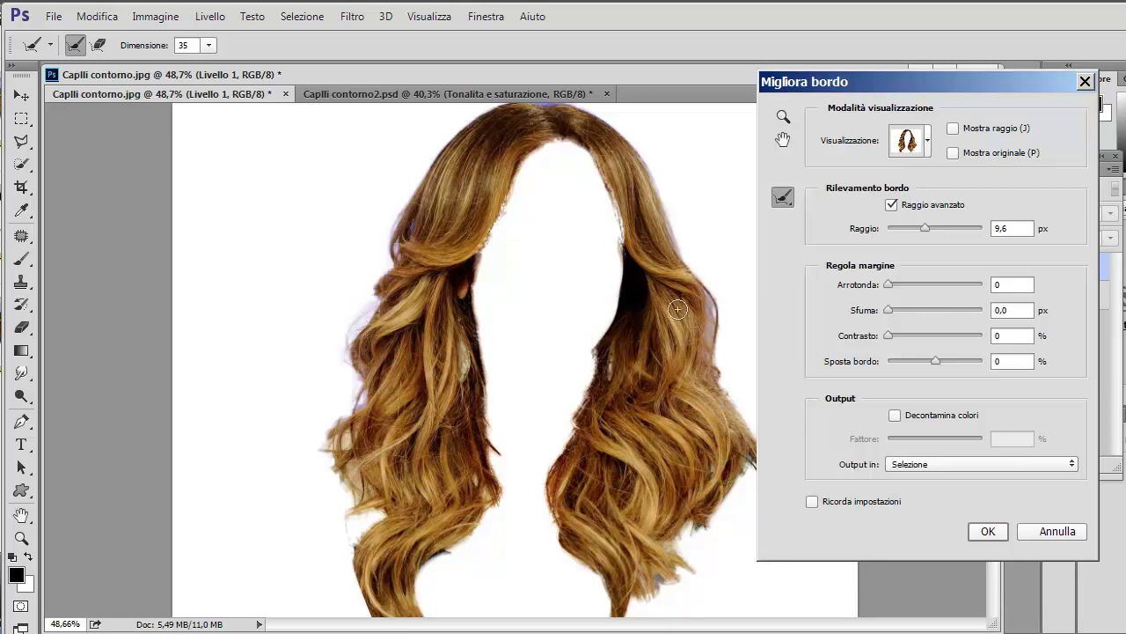
# Zoom the refinement preview to 100% on the left lock of hair.
pyautogui.click(786, 118)
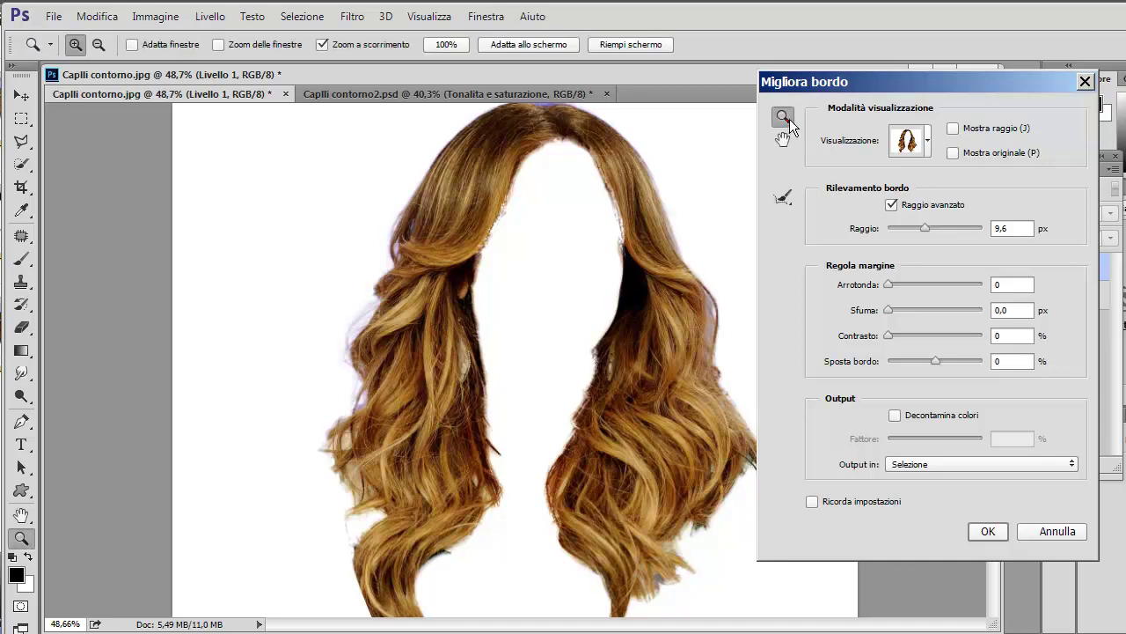
pyautogui.click(437, 308)
pyautogui.click(432, 309)
pyautogui.click(413, 322)
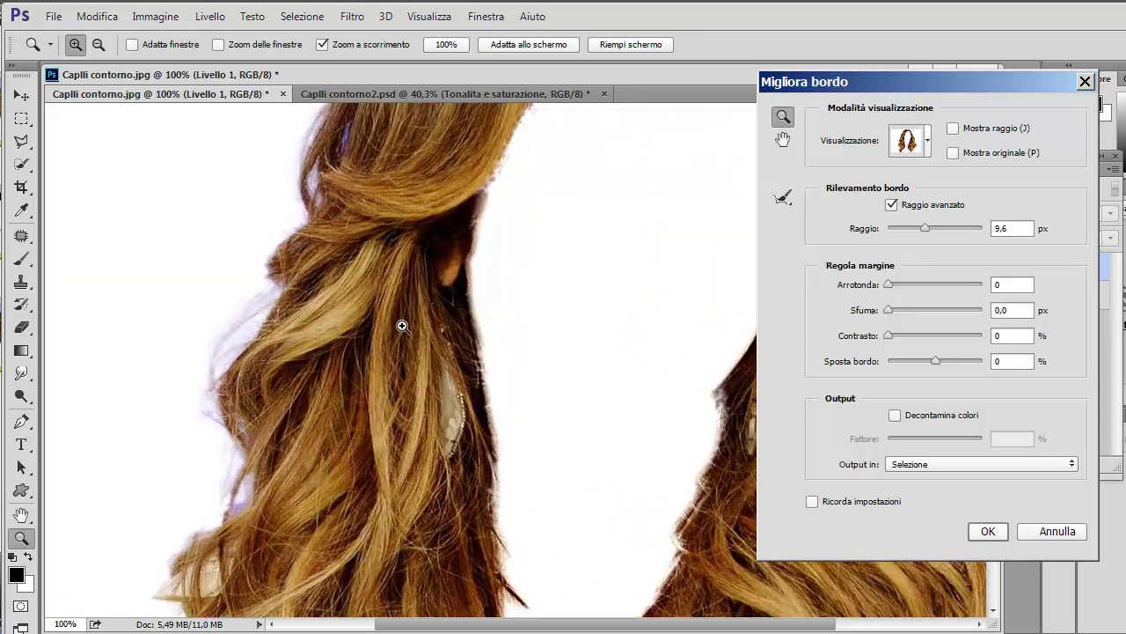
pyautogui.moveTo(369, 334)
pyautogui.mouseDown()
pyautogui.moveTo(492, 297)
pyautogui.moveTo(576, 254)
pyautogui.mouseUp()
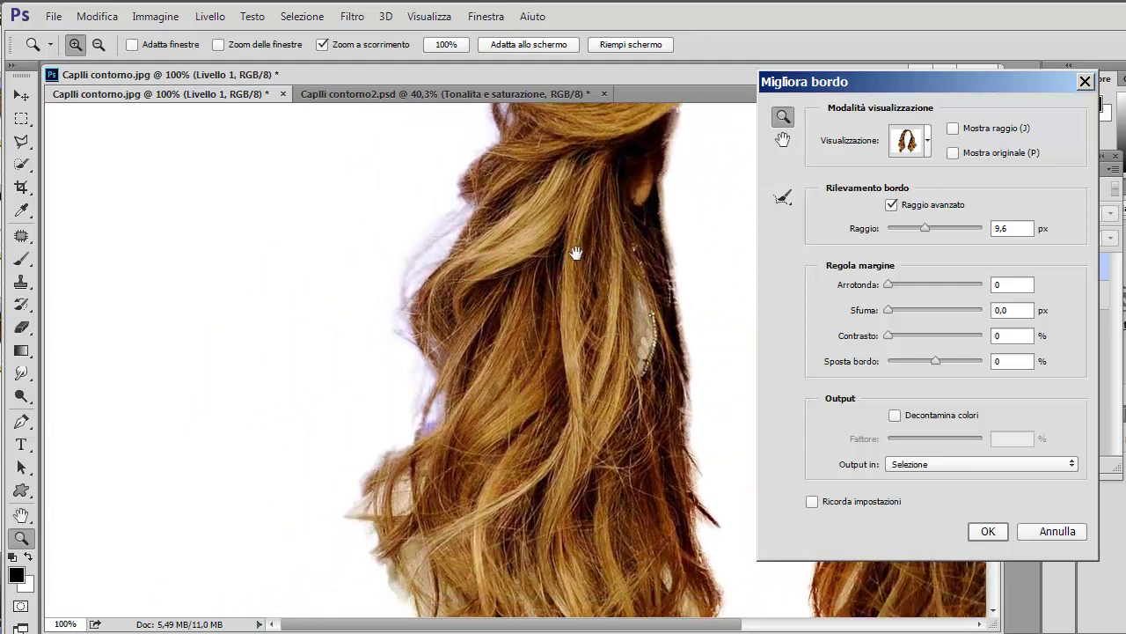
pyautogui.click(783, 197)
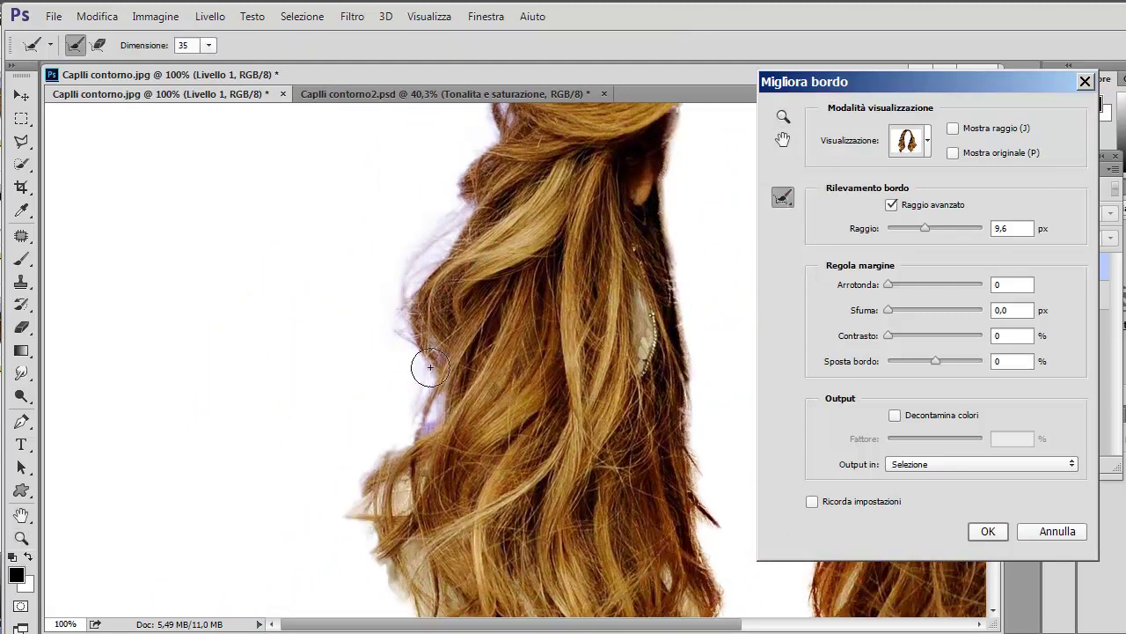
# Refine the left lock's outer edge, strand tips, and inner edges by the neck and blouse.
pyautogui.moveTo(460, 186)
pyautogui.mouseDown()
pyautogui.moveTo(391, 401)
pyautogui.moveTo(366, 448)
pyautogui.moveTo(391, 278)
pyautogui.moveTo(372, 220)
pyautogui.moveTo(371, 234)
pyautogui.mouseUp()
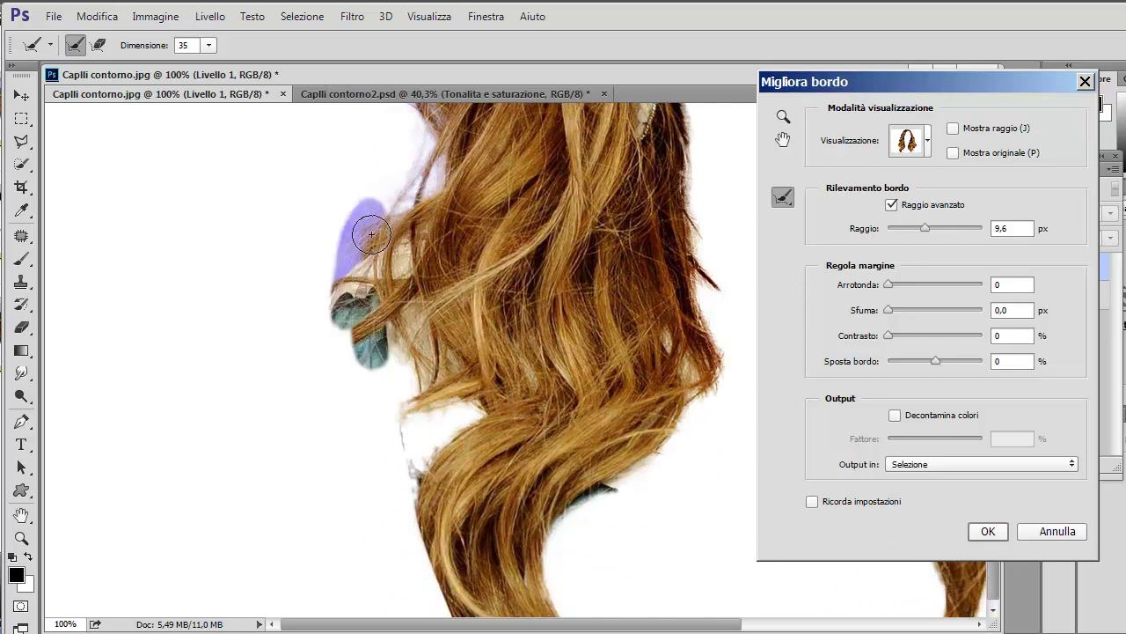
pyautogui.moveTo(356, 329)
pyautogui.mouseDown()
pyautogui.moveTo(326, 264)
pyautogui.moveTo(282, 444)
pyautogui.moveTo(302, 505)
pyautogui.moveTo(339, 341)
pyautogui.moveTo(316, 290)
pyautogui.moveTo(348, 255)
pyautogui.moveTo(269, 365)
pyautogui.moveTo(355, 333)
pyautogui.mouseUp()
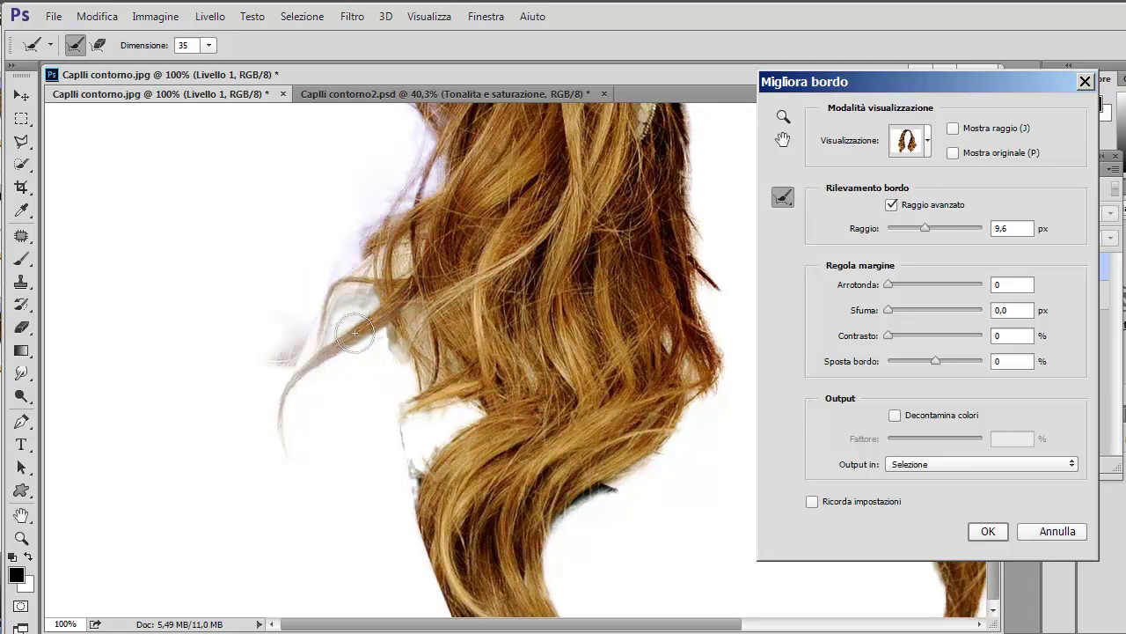
pyautogui.moveTo(416, 362); pyautogui.dragTo(396, 224)
pyautogui.moveTo(405, 407)
pyautogui.mouseDown()
pyautogui.moveTo(390, 402)
pyautogui.moveTo(438, 385)
pyautogui.moveTo(339, 438)
pyautogui.moveTo(322, 435)
pyautogui.moveTo(337, 498)
pyautogui.moveTo(382, 566)
pyautogui.moveTo(413, 499)
pyautogui.mouseUp()
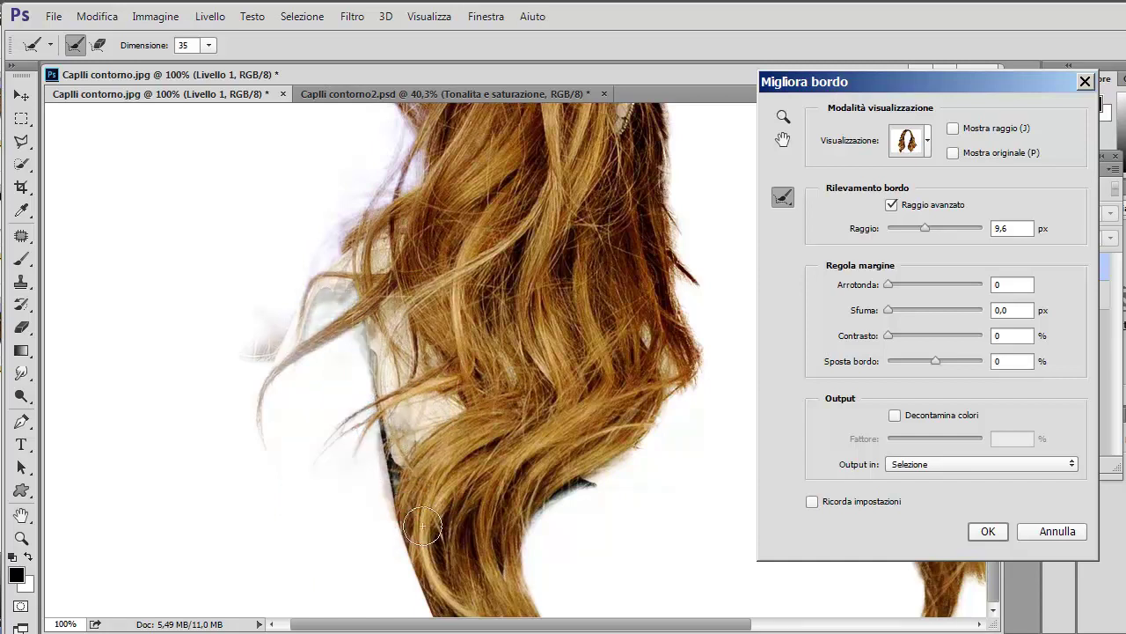
pyautogui.moveTo(428, 540)
pyautogui.mouseDown()
pyautogui.moveTo(545, 577)
pyautogui.moveTo(519, 515)
pyautogui.moveTo(681, 395)
pyautogui.moveTo(698, 493)
pyautogui.moveTo(669, 428)
pyautogui.moveTo(655, 456)
pyautogui.mouseUp()
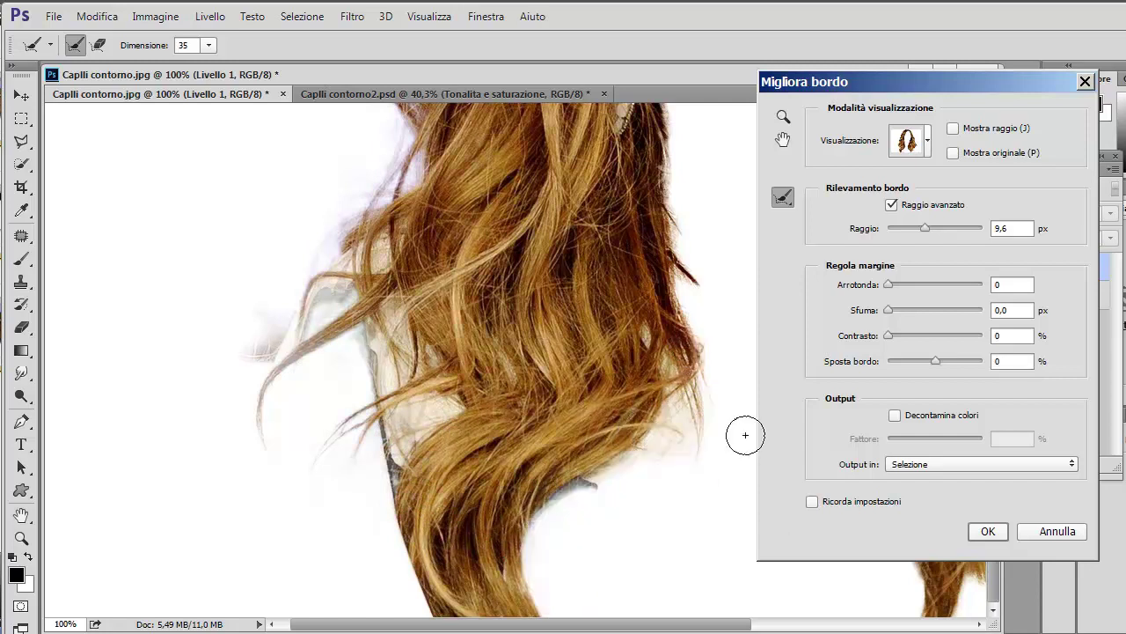
pyautogui.moveTo(713, 354)
pyautogui.mouseDown()
pyautogui.moveTo(711, 395)
pyautogui.moveTo(669, 218)
pyautogui.mouseUp()
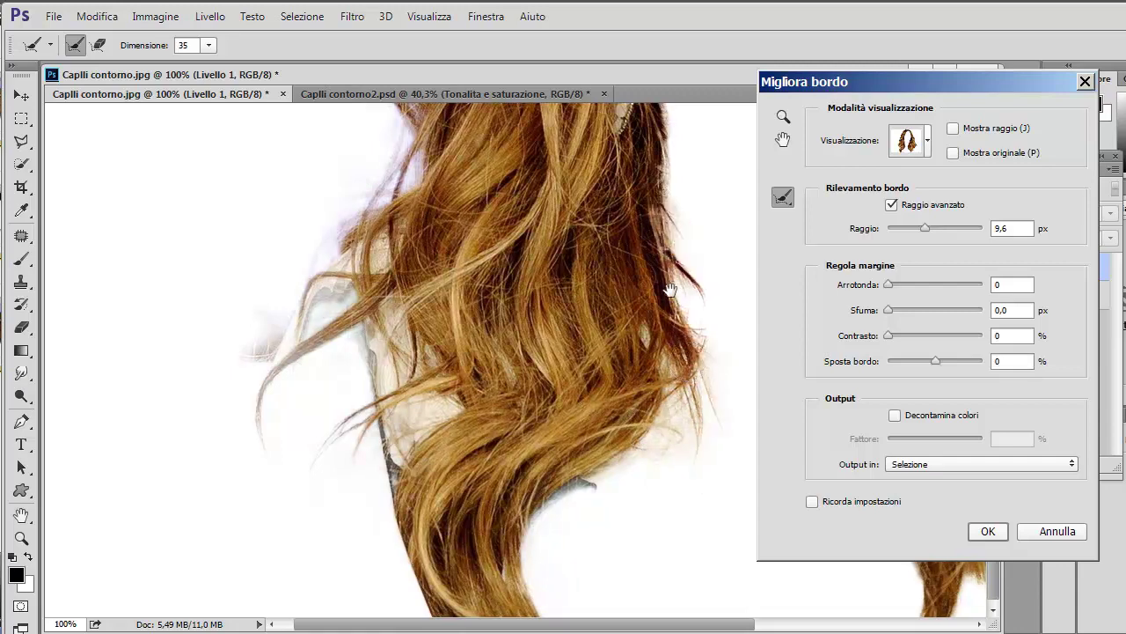
pyautogui.moveTo(616, 370); pyautogui.dragTo(476, 515)
pyautogui.moveTo(478, 332)
pyautogui.mouseDown()
pyautogui.moveTo(467, 475)
pyautogui.moveTo(484, 511)
pyautogui.moveTo(452, 209)
pyautogui.moveTo(423, 170)
pyautogui.mouseUp()
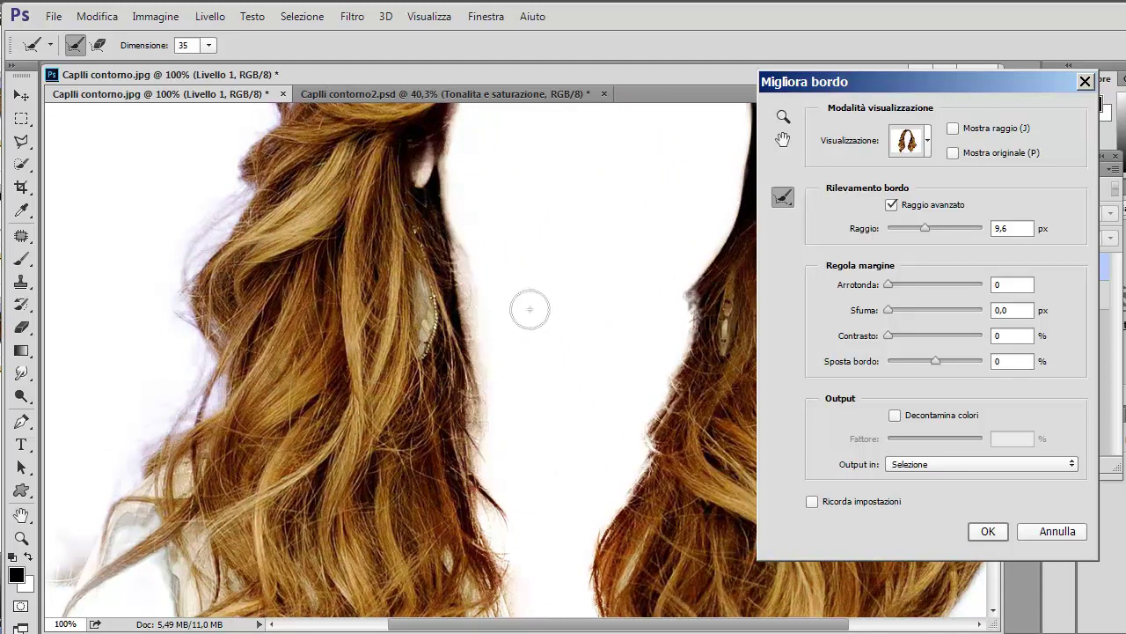
# Refine the right lock's edge down to its lower tips, dropping skin beside the face.
pyautogui.moveTo(710, 416)
pyautogui.mouseDown()
pyautogui.moveTo(667, 448)
pyautogui.moveTo(635, 519)
pyautogui.moveTo(586, 574)
pyautogui.moveTo(693, 286)
pyautogui.mouseUp()
pyautogui.moveTo(635, 410)
pyautogui.mouseDown()
pyautogui.moveTo(716, 272)
pyautogui.moveTo(611, 419)
pyautogui.moveTo(641, 320)
pyautogui.moveTo(641, 414)
pyautogui.moveTo(588, 492)
pyautogui.moveTo(610, 452)
pyautogui.mouseUp()
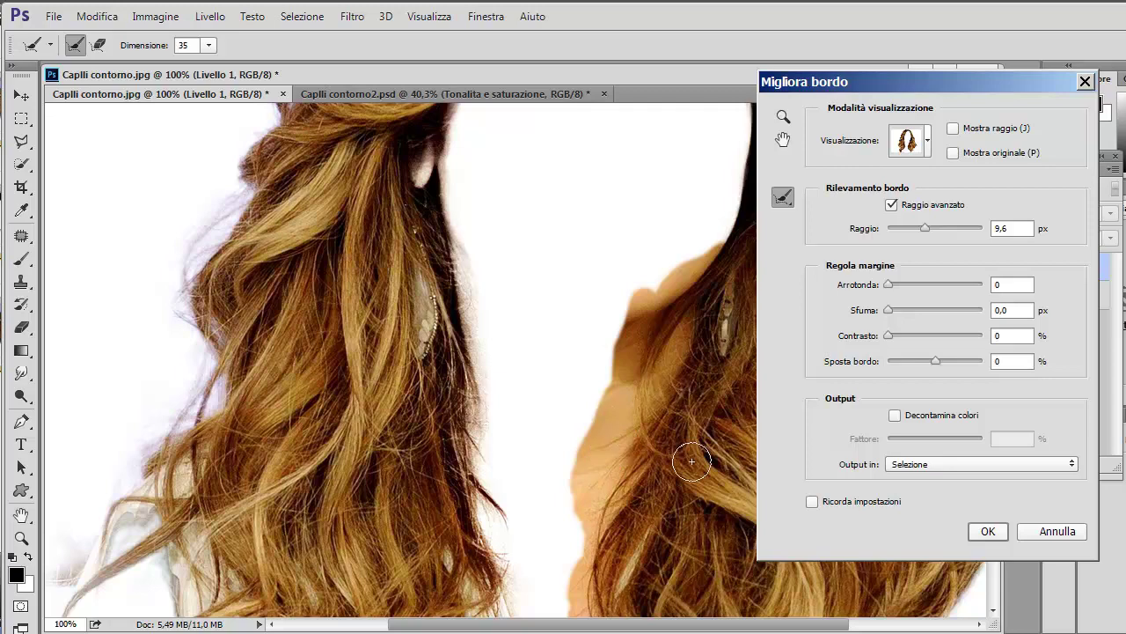
pyautogui.moveTo(692, 461); pyautogui.dragTo(694, 458)
pyautogui.moveTo(702, 334)
pyautogui.mouseDown()
pyautogui.moveTo(699, 302)
pyautogui.moveTo(674, 314)
pyautogui.moveTo(659, 483)
pyautogui.moveTo(672, 482)
pyautogui.moveTo(475, 352)
pyautogui.moveTo(435, 296)
pyautogui.mouseUp()
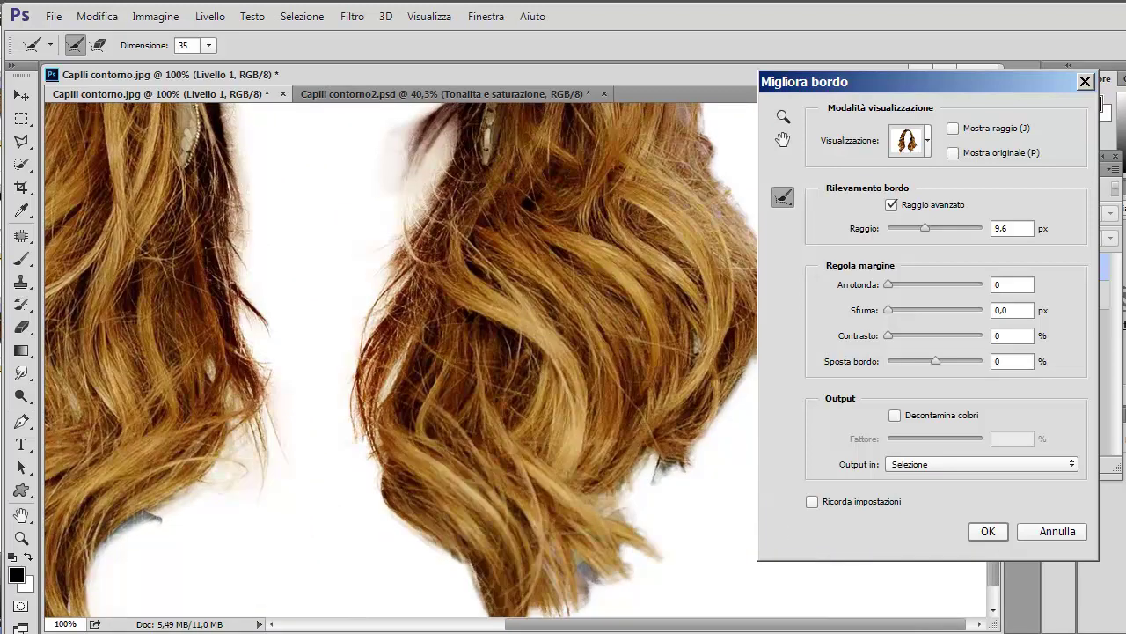
pyautogui.moveTo(556, 570)
pyautogui.mouseDown()
pyautogui.moveTo(568, 611)
pyautogui.moveTo(634, 528)
pyautogui.moveTo(616, 594)
pyautogui.moveTo(649, 609)
pyautogui.moveTo(666, 573)
pyautogui.moveTo(646, 548)
pyautogui.moveTo(691, 444)
pyautogui.moveTo(640, 472)
pyautogui.mouseUp()
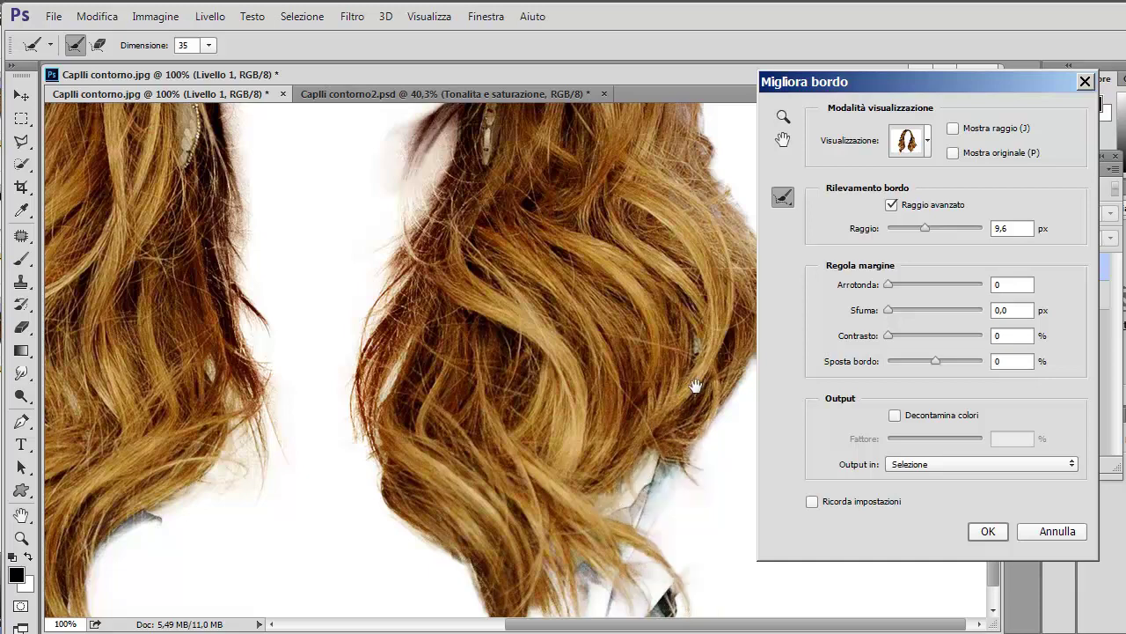
pyautogui.scroll(3, 694, 382)
pyautogui.scroll(2, 661, 346)
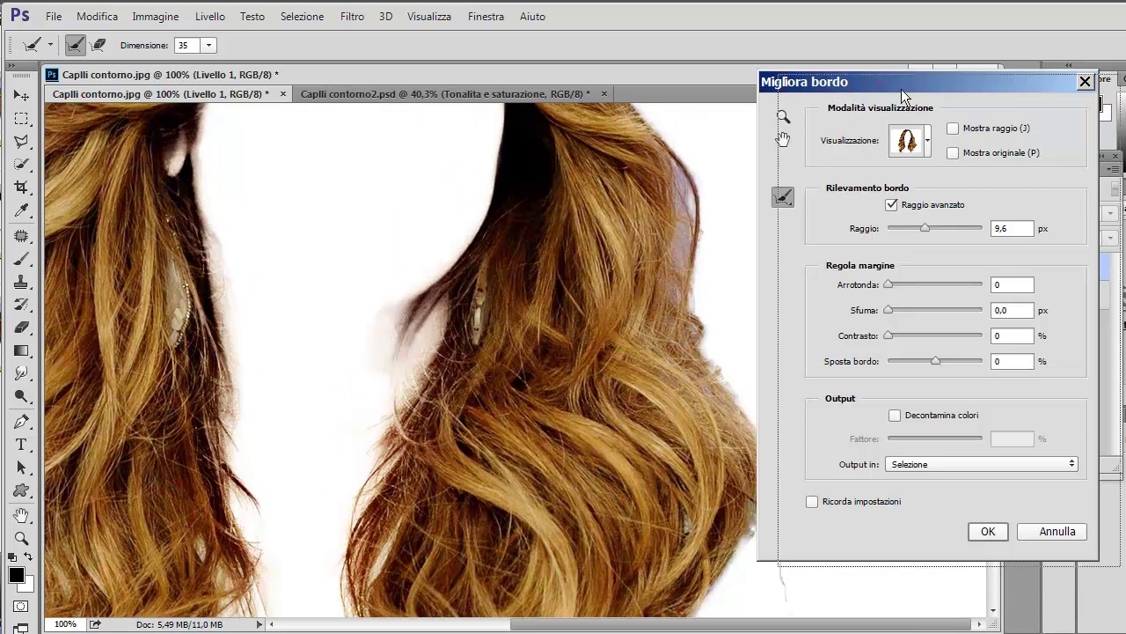
# Refine the hair's right outer edge down toward the tips.
pyautogui.moveTo(902, 85); pyautogui.dragTo(939, 94)
pyautogui.moveTo(756, 451)
pyautogui.mouseDown()
pyautogui.moveTo(738, 258)
pyautogui.moveTo(698, 236)
pyautogui.moveTo(681, 171)
pyautogui.mouseUp()
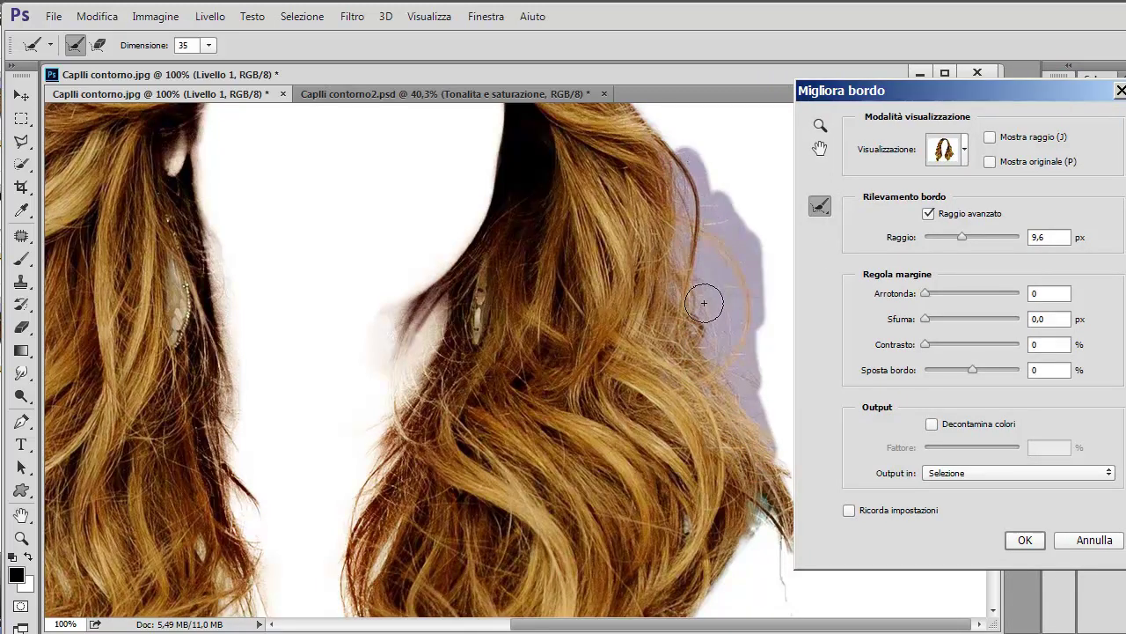
pyautogui.moveTo(704, 302); pyautogui.dragTo(703, 306)
pyautogui.moveTo(682, 181)
pyautogui.mouseDown()
pyautogui.moveTo(704, 239)
pyautogui.moveTo(680, 304)
pyautogui.mouseUp()
pyautogui.moveTo(687, 482); pyautogui.dragTo(397, 315)
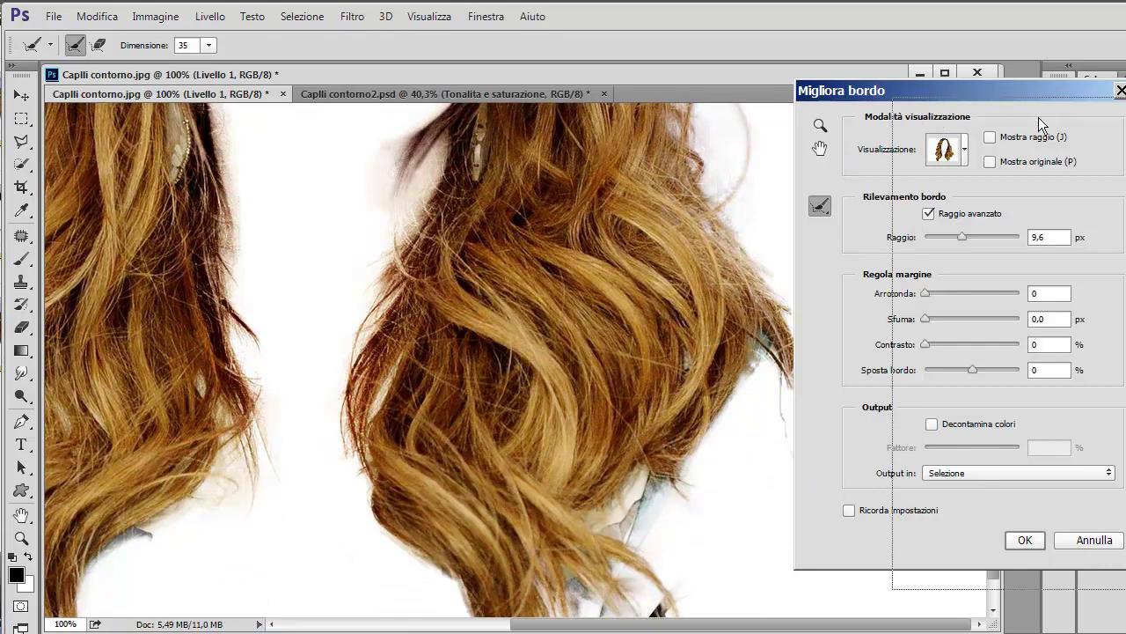
# Clean stray background from the far-right wispy tips and the upper right hair edge.
pyautogui.moveTo(1020, 91); pyautogui.dragTo(1119, 110)
pyautogui.moveTo(800, 355)
pyautogui.mouseDown()
pyautogui.moveTo(806, 450)
pyautogui.moveTo(799, 322)
pyautogui.moveTo(772, 414)
pyautogui.moveTo(744, 427)
pyautogui.moveTo(731, 419)
pyautogui.moveTo(769, 369)
pyautogui.moveTo(812, 396)
pyautogui.moveTo(835, 448)
pyautogui.moveTo(857, 351)
pyautogui.moveTo(864, 406)
pyautogui.mouseUp()
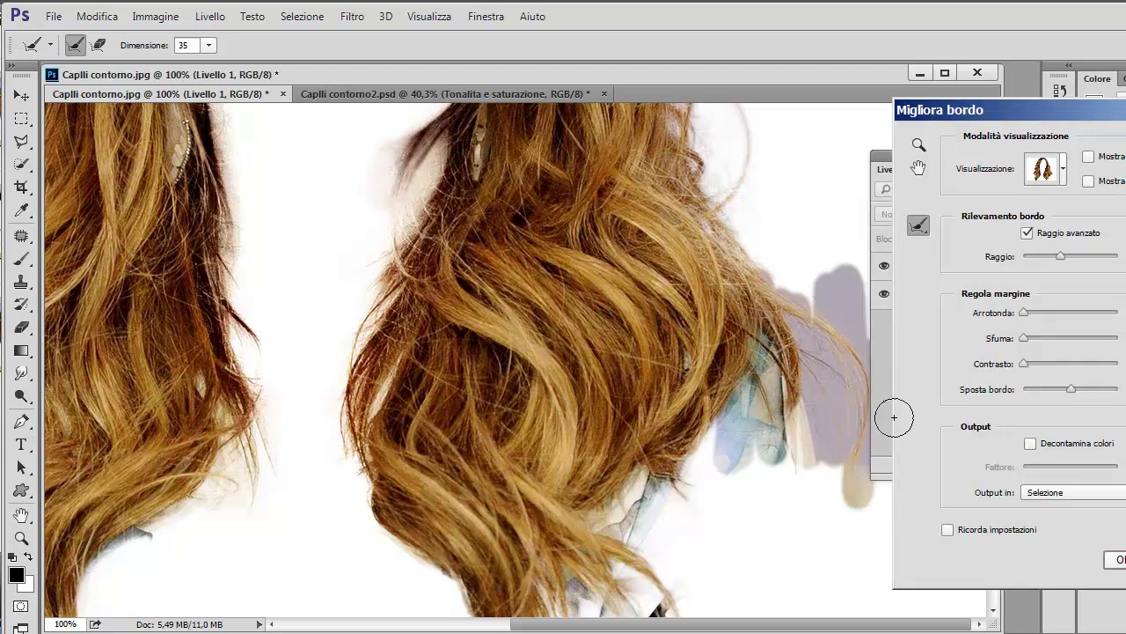
pyautogui.moveTo(1060, 119); pyautogui.dragTo(1107, 130)
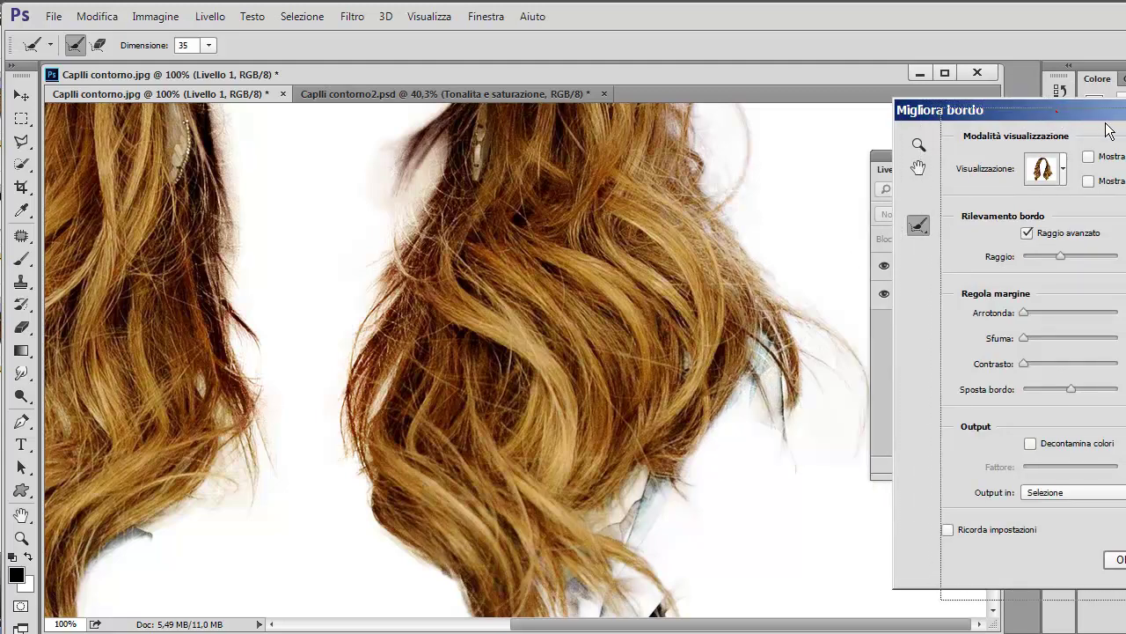
pyautogui.moveTo(895, 153); pyautogui.dragTo(940, 169)
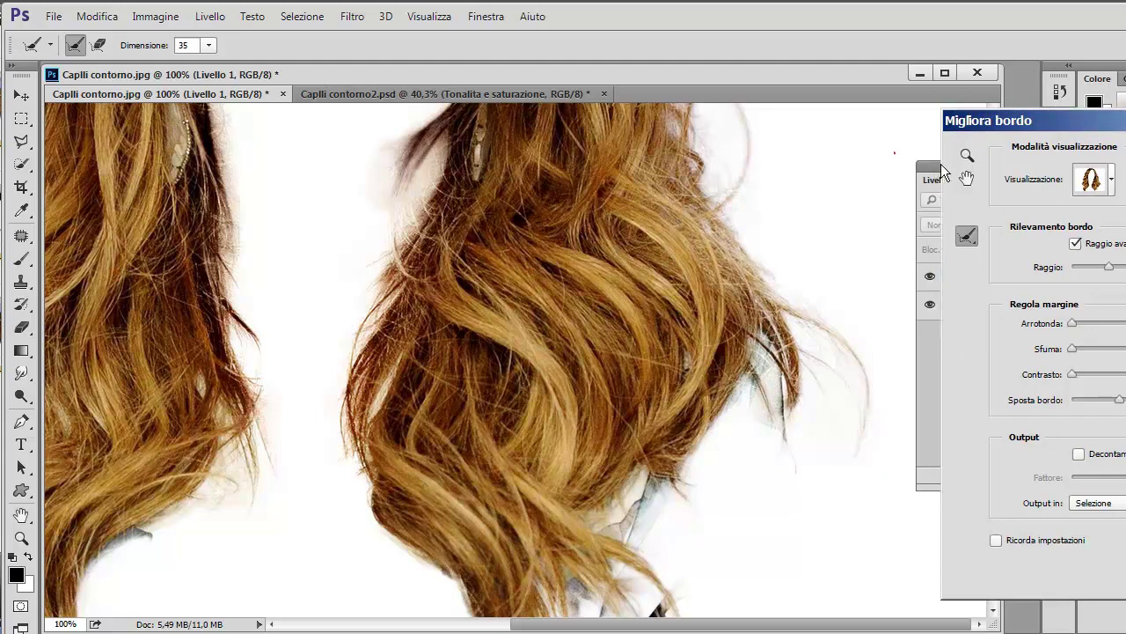
pyautogui.moveTo(882, 365)
pyautogui.mouseDown()
pyautogui.moveTo(867, 478)
pyautogui.moveTo(866, 401)
pyautogui.moveTo(789, 528)
pyautogui.moveTo(818, 554)
pyautogui.moveTo(835, 384)
pyautogui.moveTo(865, 414)
pyautogui.moveTo(819, 377)
pyautogui.moveTo(777, 402)
pyautogui.moveTo(781, 432)
pyautogui.mouseUp()
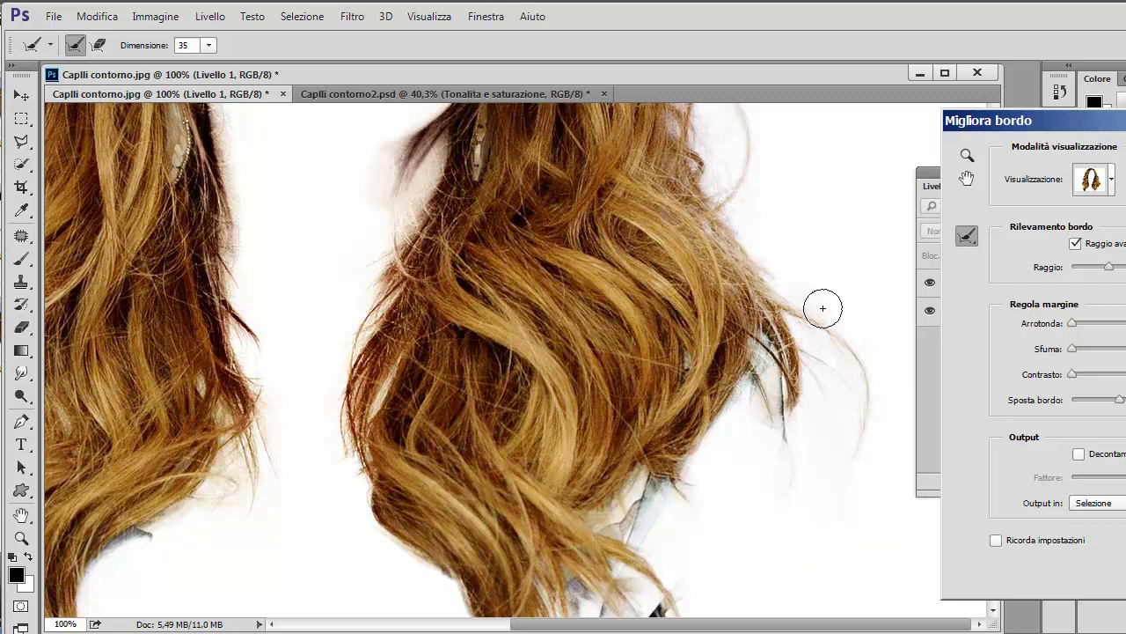
pyautogui.moveTo(762, 283); pyautogui.dragTo(691, 548)
pyautogui.moveTo(690, 348)
pyautogui.mouseDown()
pyautogui.moveTo(721, 414)
pyautogui.moveTo(668, 257)
pyautogui.moveTo(636, 221)
pyautogui.moveTo(616, 159)
pyautogui.moveTo(596, 174)
pyautogui.mouseUp()
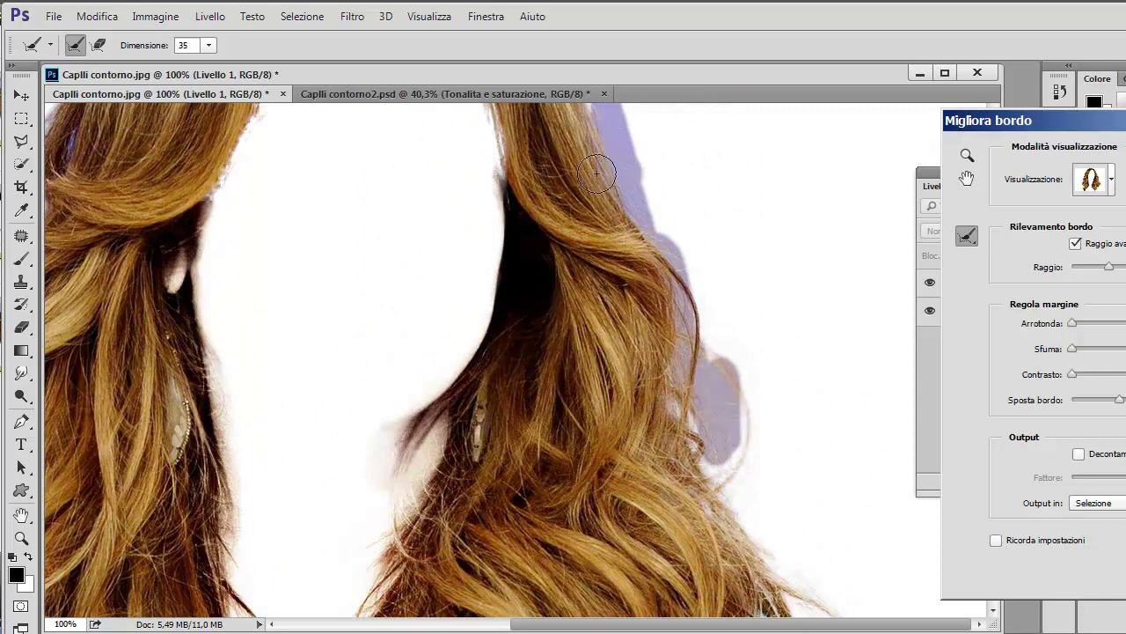
# Refine-radius brush the right edge, crown and top-right hair to fill the white notch.
pyautogui.moveTo(636, 208)
pyautogui.mouseDown()
pyautogui.moveTo(629, 297)
pyautogui.moveTo(589, 339)
pyautogui.moveTo(616, 431)
pyautogui.moveTo(547, 212)
pyautogui.moveTo(613, 375)
pyautogui.moveTo(624, 454)
pyautogui.mouseUp()
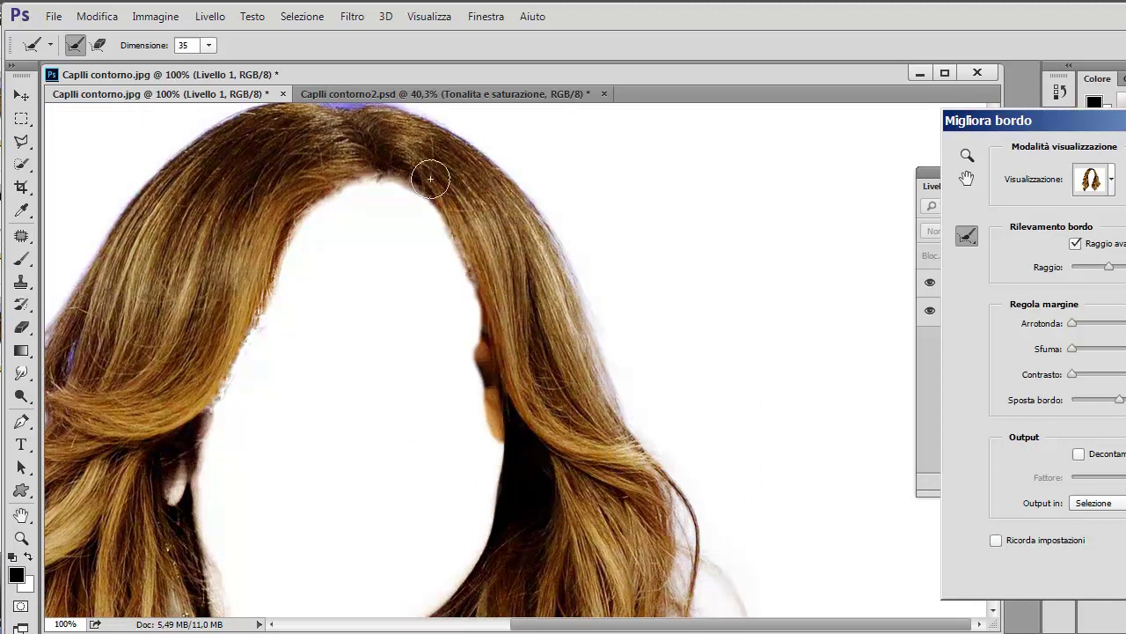
pyautogui.moveTo(431, 178); pyautogui.dragTo(317, 211)
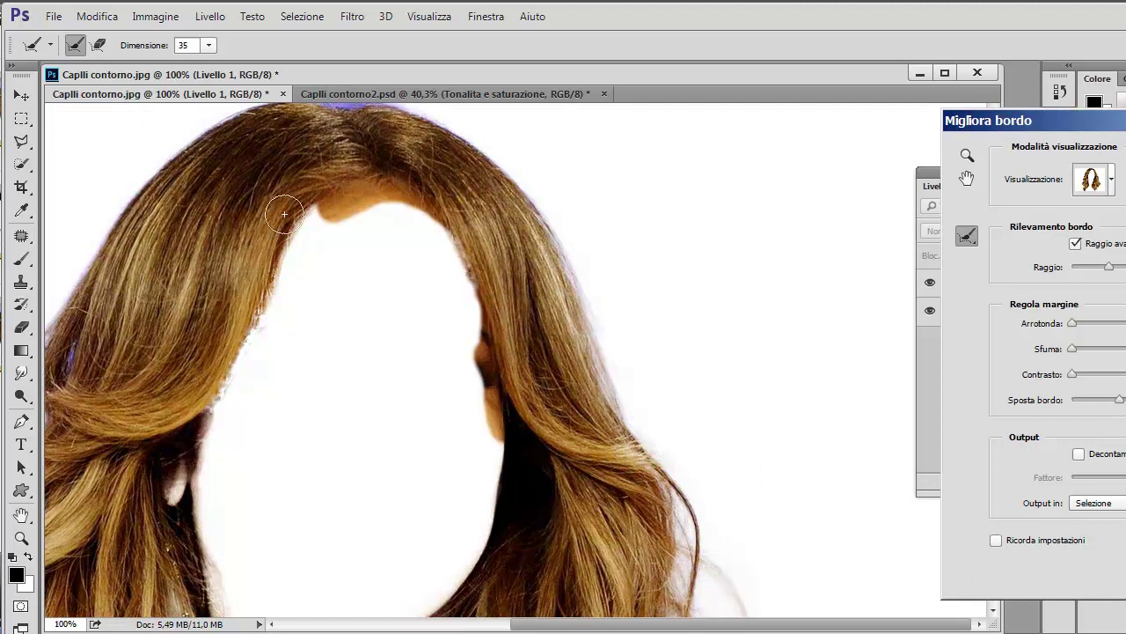
pyautogui.moveTo(393, 149)
pyautogui.mouseDown()
pyautogui.moveTo(476, 139)
pyautogui.moveTo(503, 173)
pyautogui.mouseUp()
pyautogui.moveTo(467, 121)
pyautogui.mouseDown()
pyautogui.moveTo(402, 118)
pyautogui.moveTo(525, 158)
pyautogui.moveTo(561, 207)
pyautogui.moveTo(739, 616)
pyautogui.mouseUp()
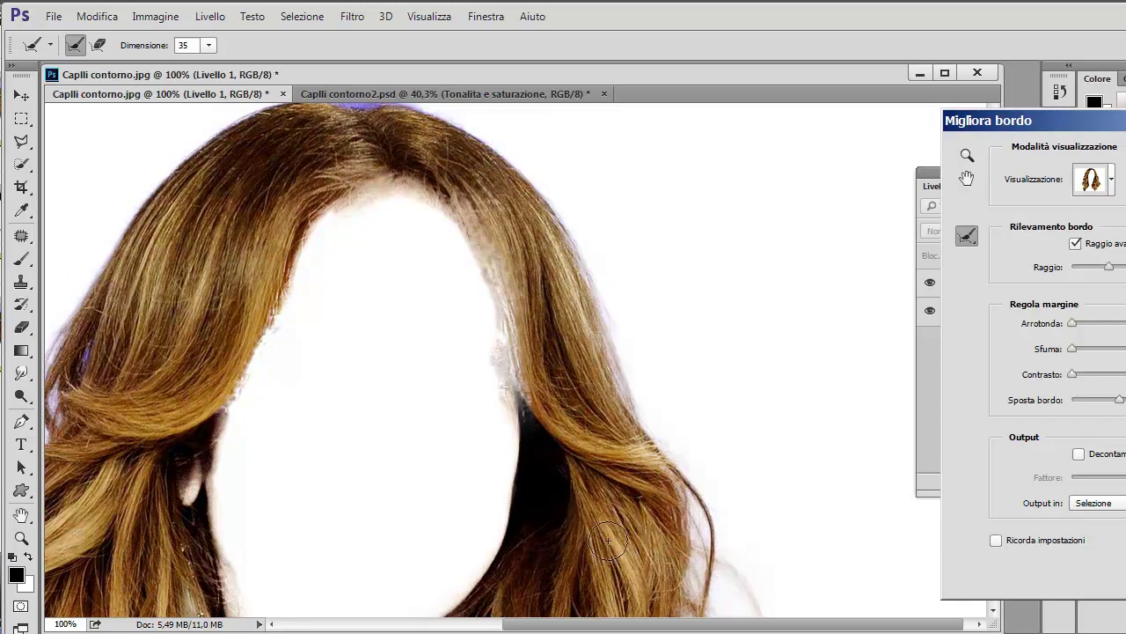
pyautogui.scroll(-3, 576, 447)
pyautogui.scroll(-2, 577, 447)
pyautogui.scroll(-1, 576, 447)
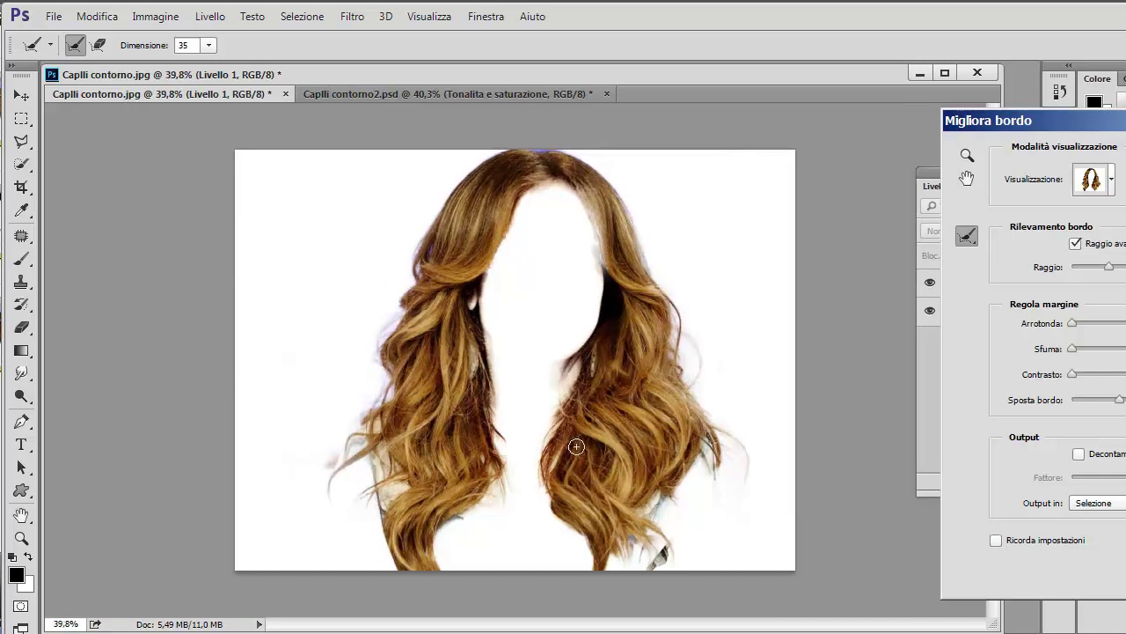
# Enable Decontaminate Colors at amount 75 and output to a new layer with layer mask.
pyautogui.moveTo(1082, 130)
pyautogui.mouseDown()
pyautogui.moveTo(763, 130)
pyautogui.moveTo(774, 123)
pyautogui.mouseUp()
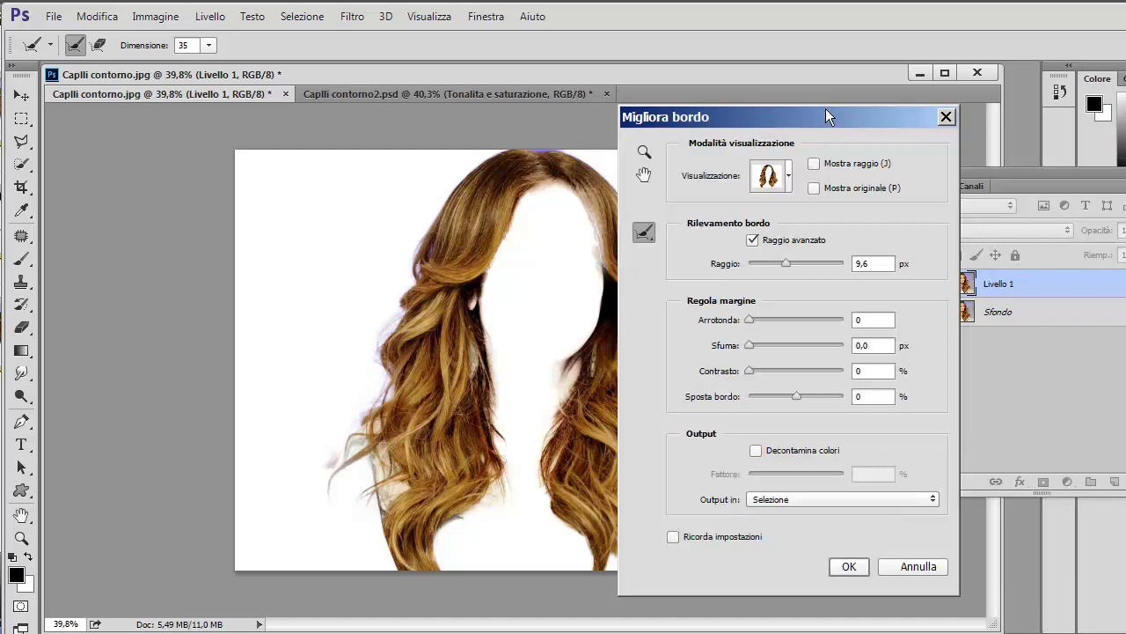
pyautogui.moveTo(825, 116); pyautogui.dragTo(882, 92)
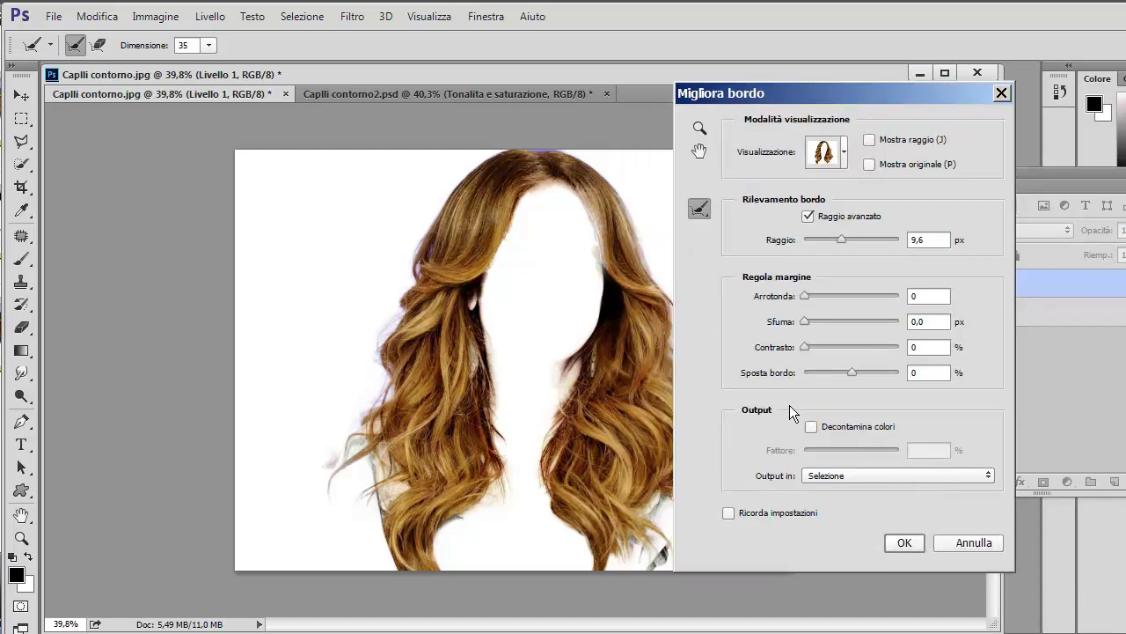
pyautogui.click(812, 426)
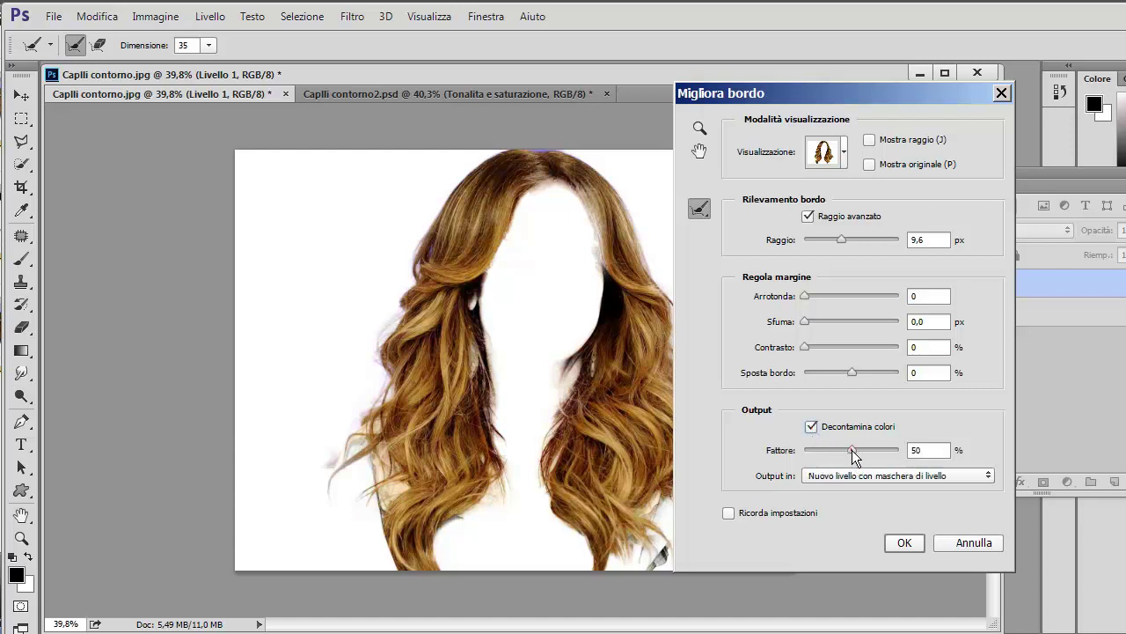
pyautogui.click(812, 426)
pyautogui.click(812, 427)
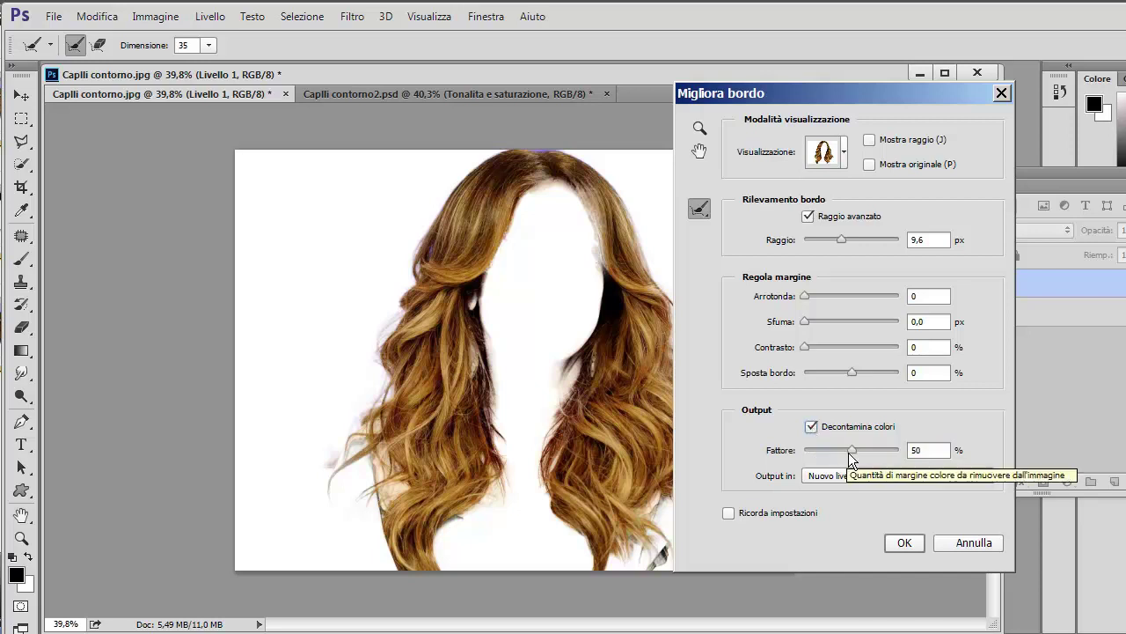
pyautogui.moveTo(850, 450); pyautogui.dragTo(878, 450)
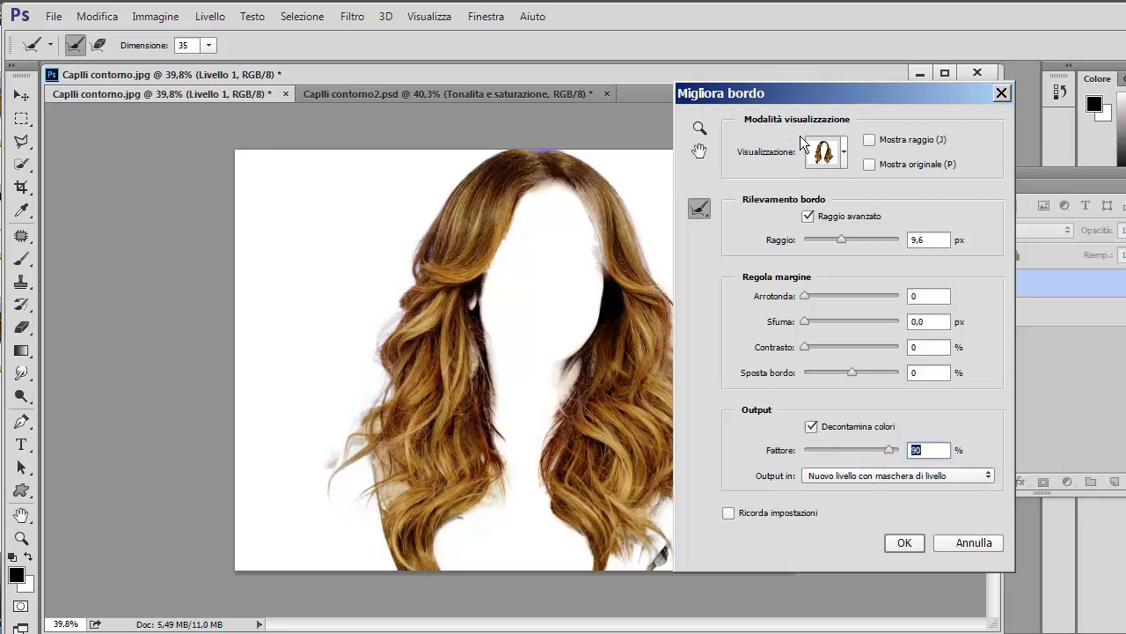
pyautogui.moveTo(811, 95); pyautogui.dragTo(859, 77)
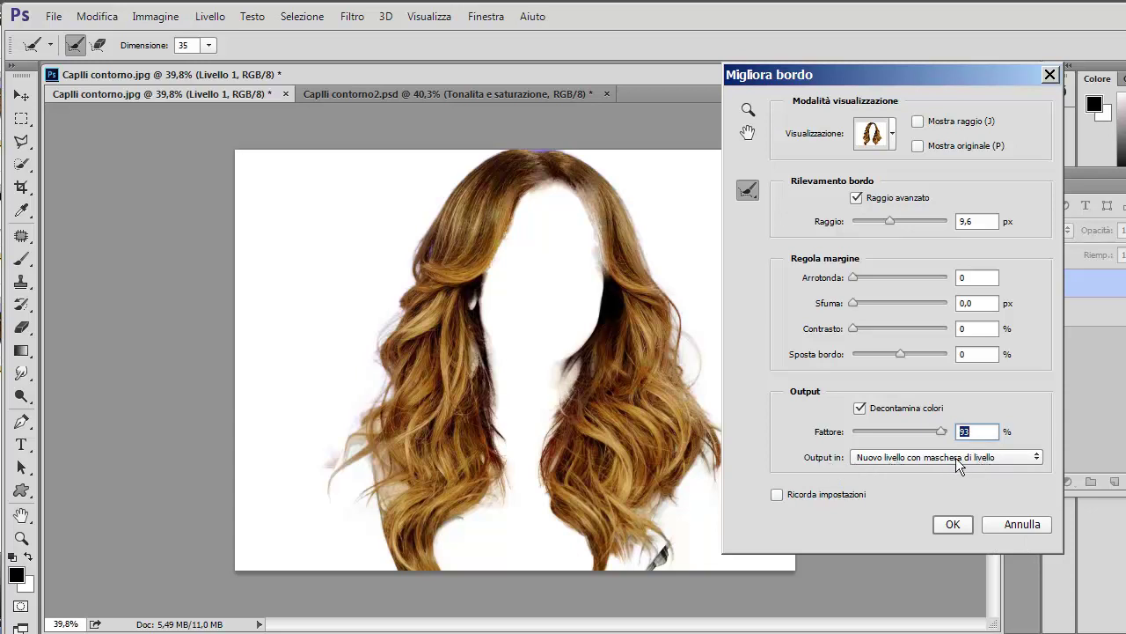
pyautogui.click(951, 526)
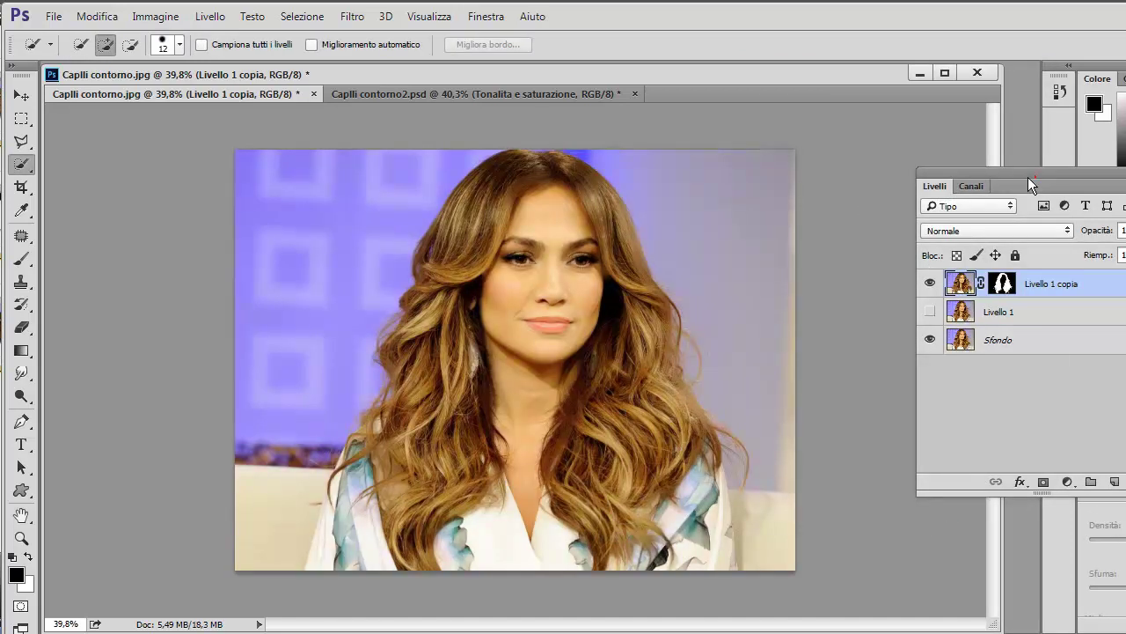
# Display Livello 1 copia's layer mask on the canvas and zoom in on its hair edges.
pyautogui.moveTo(992, 168); pyautogui.dragTo(826, 111)
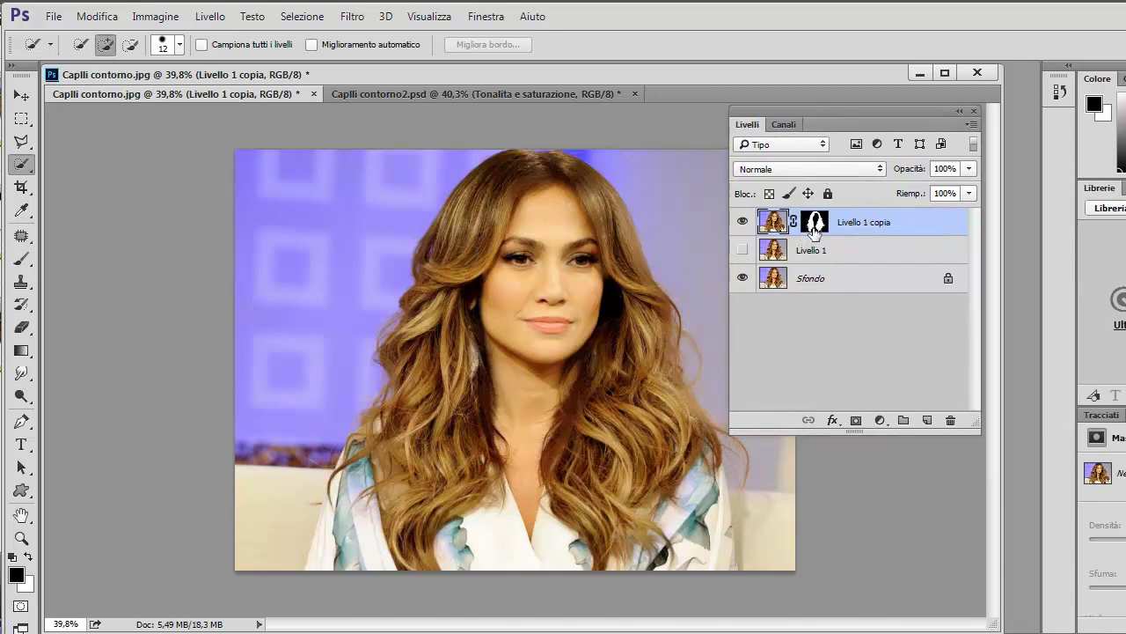
pyautogui.keyDown('alt'); pyautogui.click(816, 223); pyautogui.keyUp('alt')
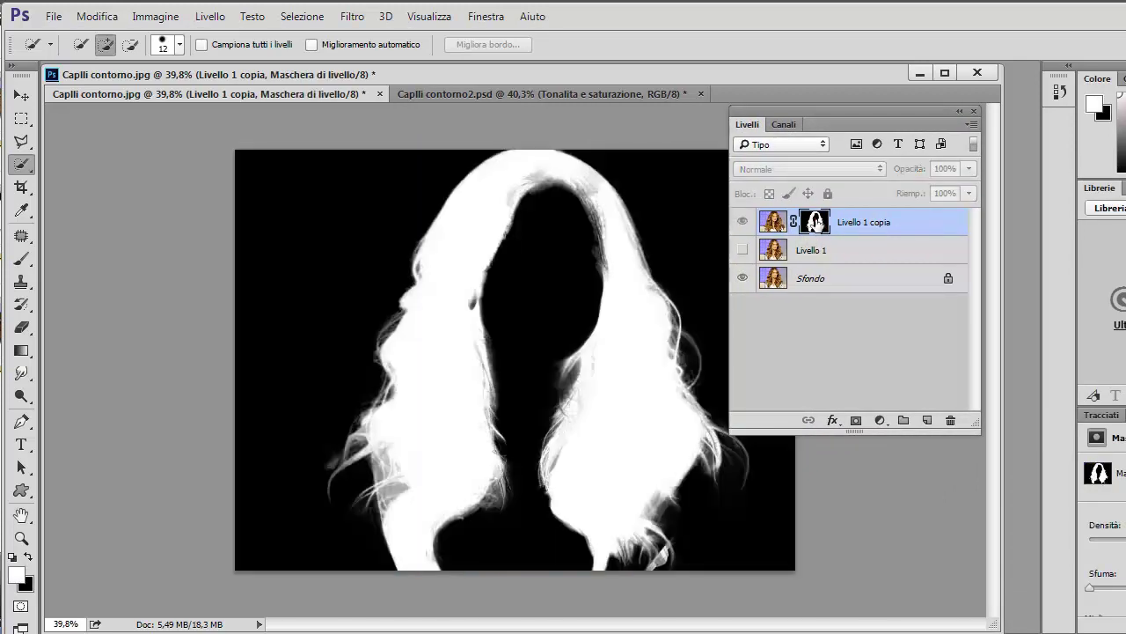
pyautogui.moveTo(809, 114); pyautogui.dragTo(832, 115)
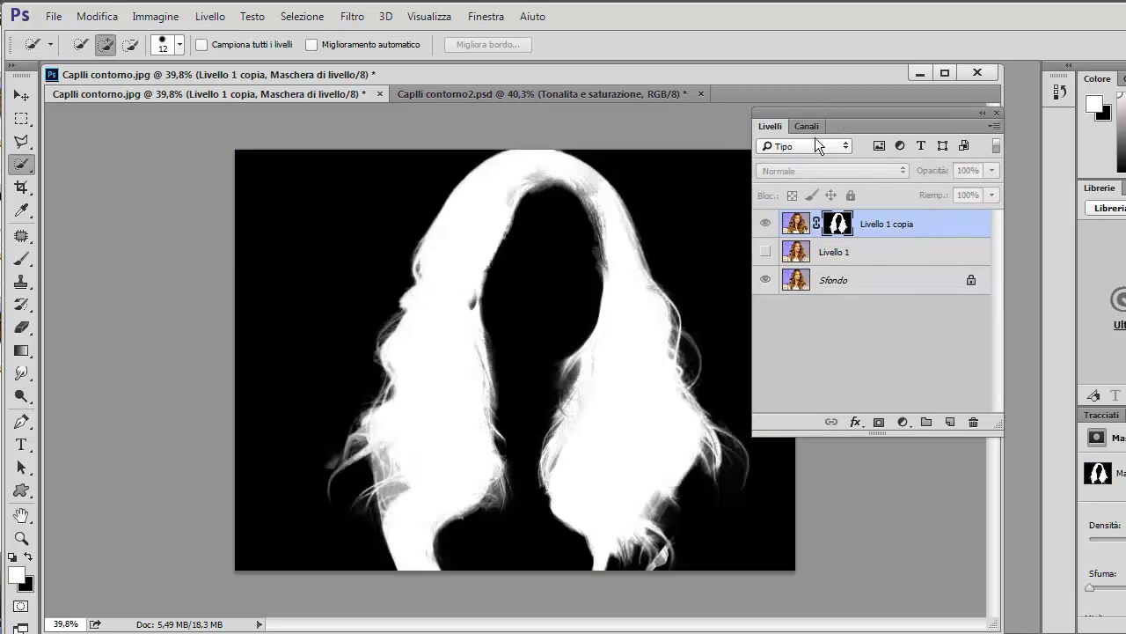
pyautogui.scroll(-1, 640, 254)
pyautogui.scroll(-1, 620, 359)
pyautogui.scroll(1, 621, 359)
pyautogui.scroll(1, 620, 359)
pyautogui.scroll(1, 620, 359)
pyautogui.scroll(1, 621, 359)
pyautogui.scroll(1, 616, 352)
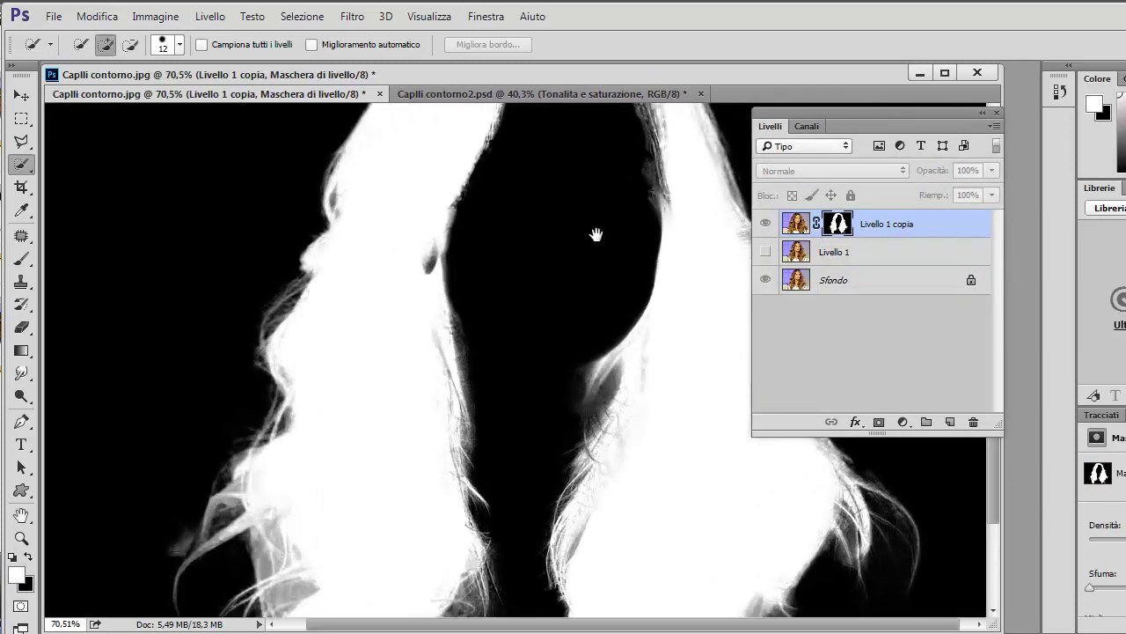
pyautogui.moveTo(595, 234); pyautogui.dragTo(557, 350)
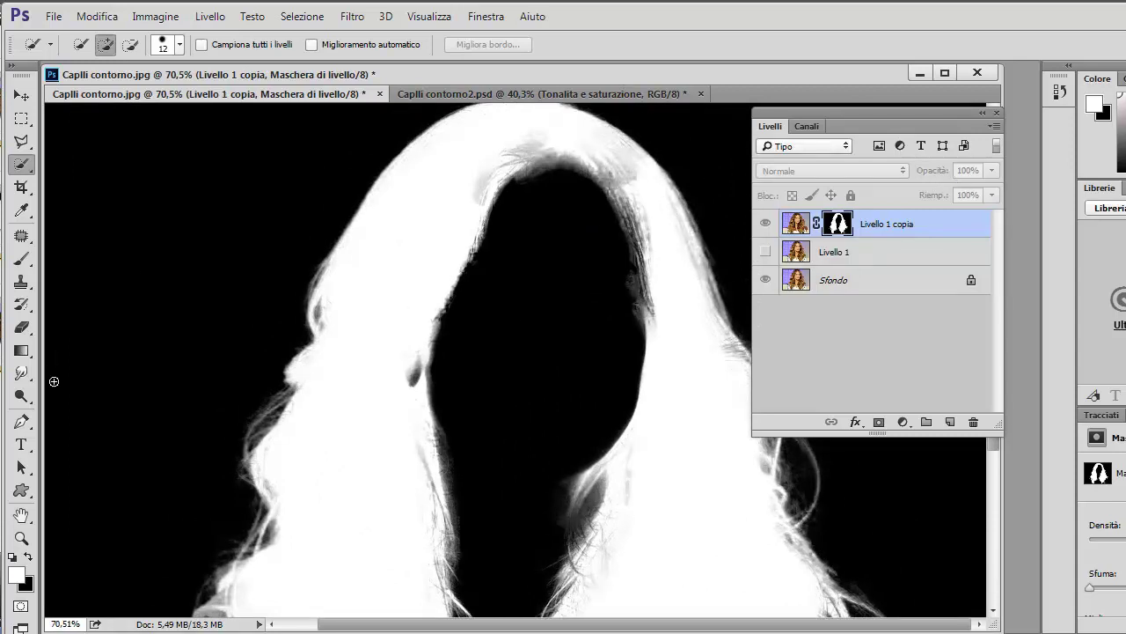
# Select the Dodge tool with range Luci and exposure lowered from 36% to 28%.
pyautogui.click(30, 402)
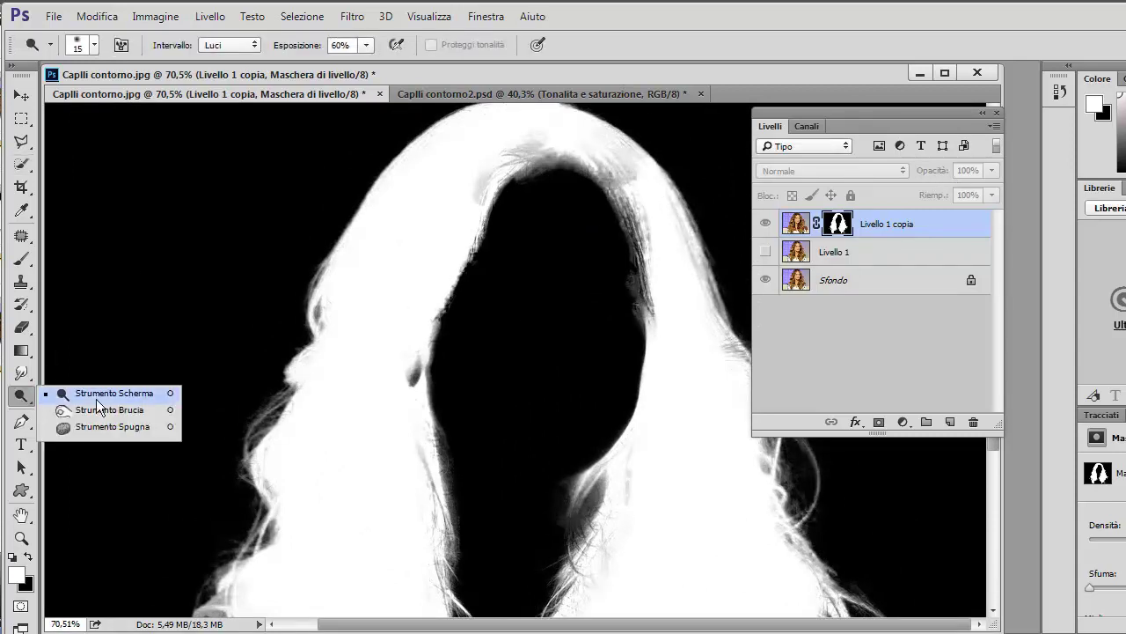
pyautogui.click(116, 394)
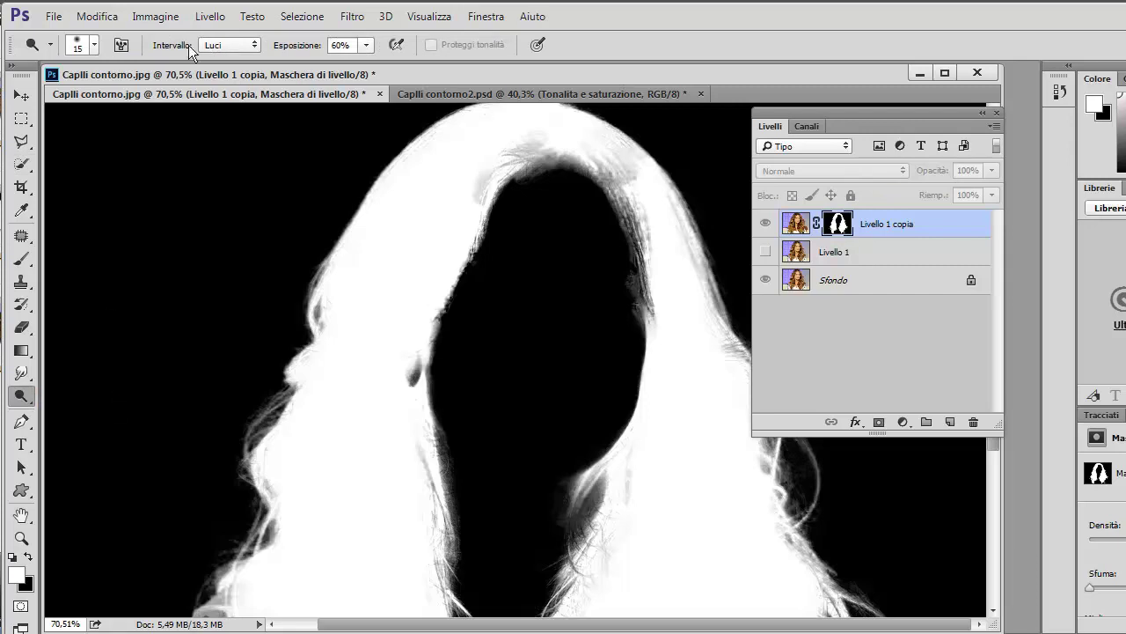
pyautogui.click(254, 46)
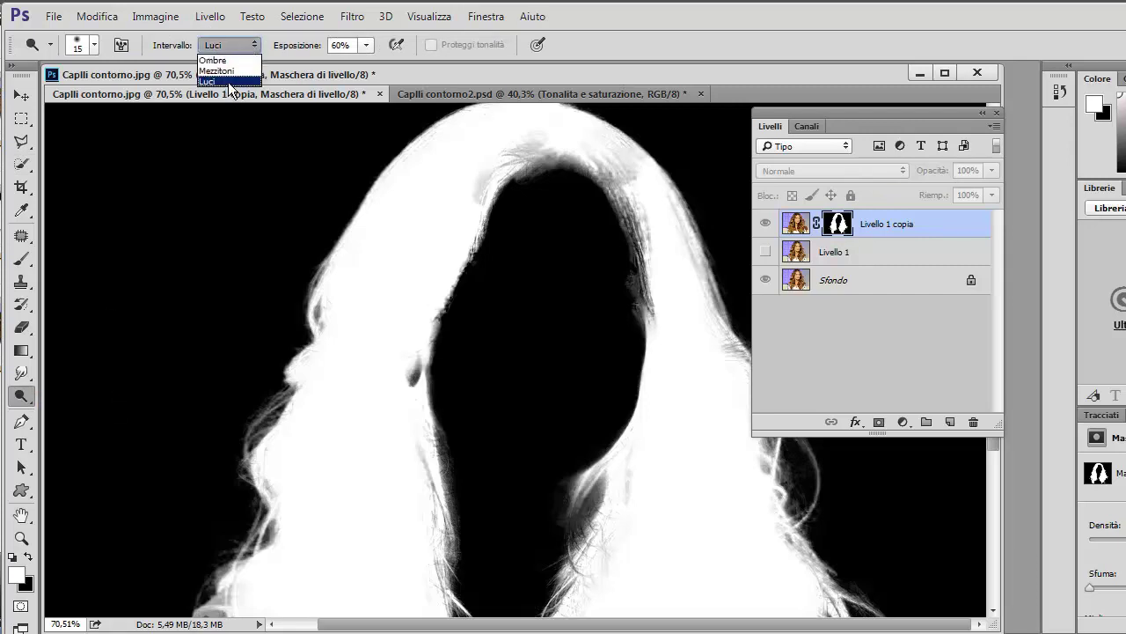
pyautogui.click(228, 82)
pyautogui.click(365, 46)
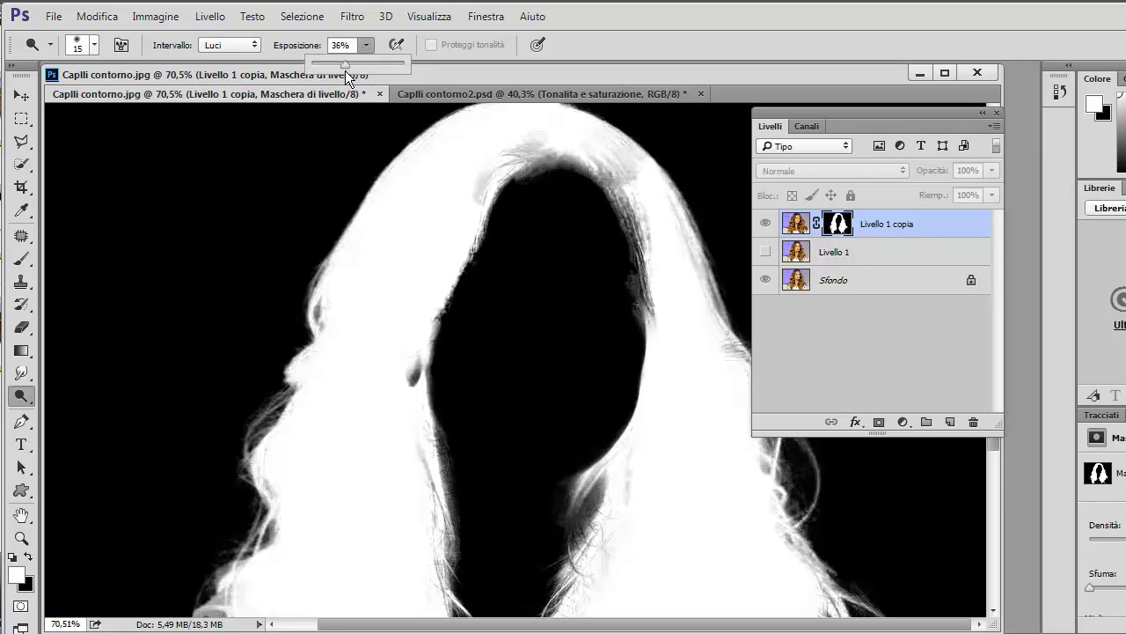
pyautogui.click(552, 141)
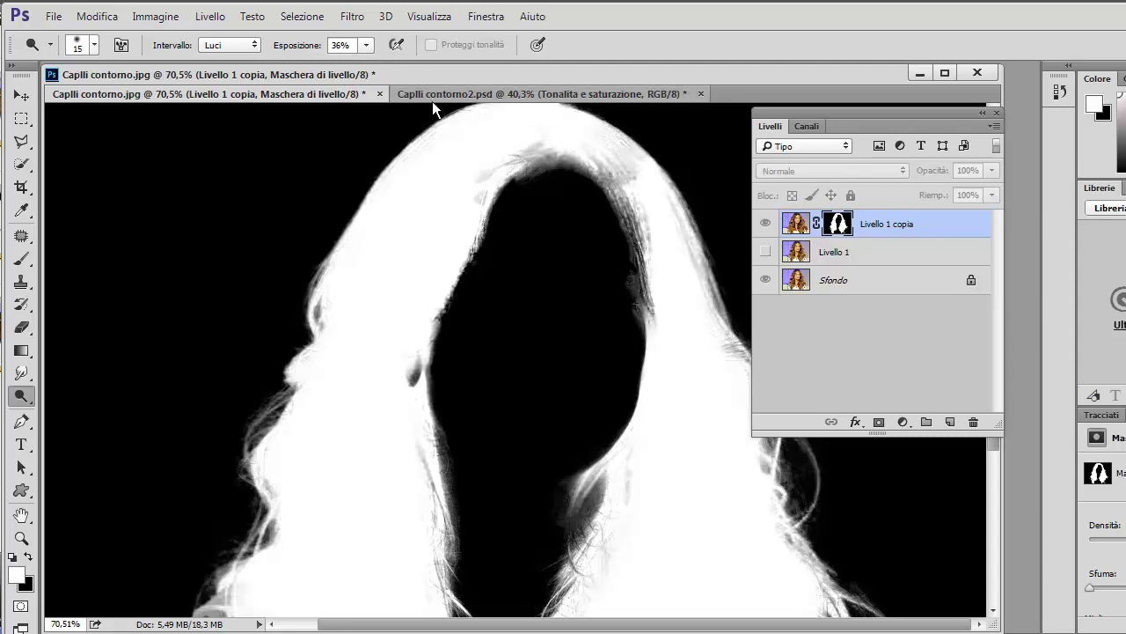
pyautogui.click(364, 46)
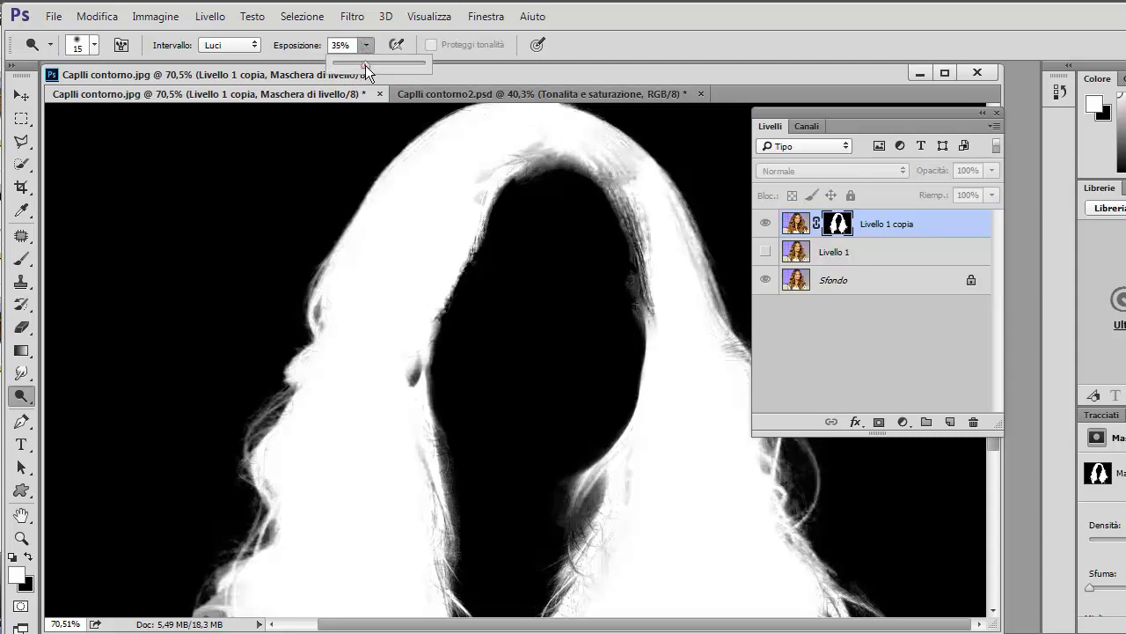
pyautogui.click(475, 158)
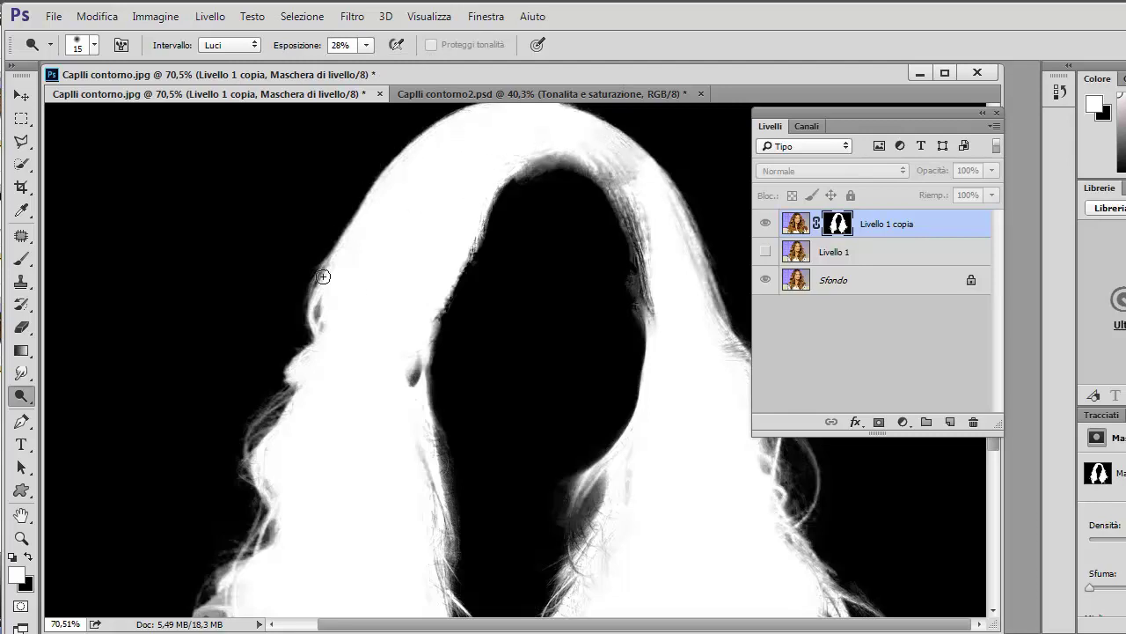
# Dodge the mask's wispy left, lower-left and face-side hair edges toward white.
pyautogui.moveTo(323, 276); pyautogui.dragTo(314, 354)
pyautogui.moveTo(250, 441); pyautogui.dragTo(265, 537)
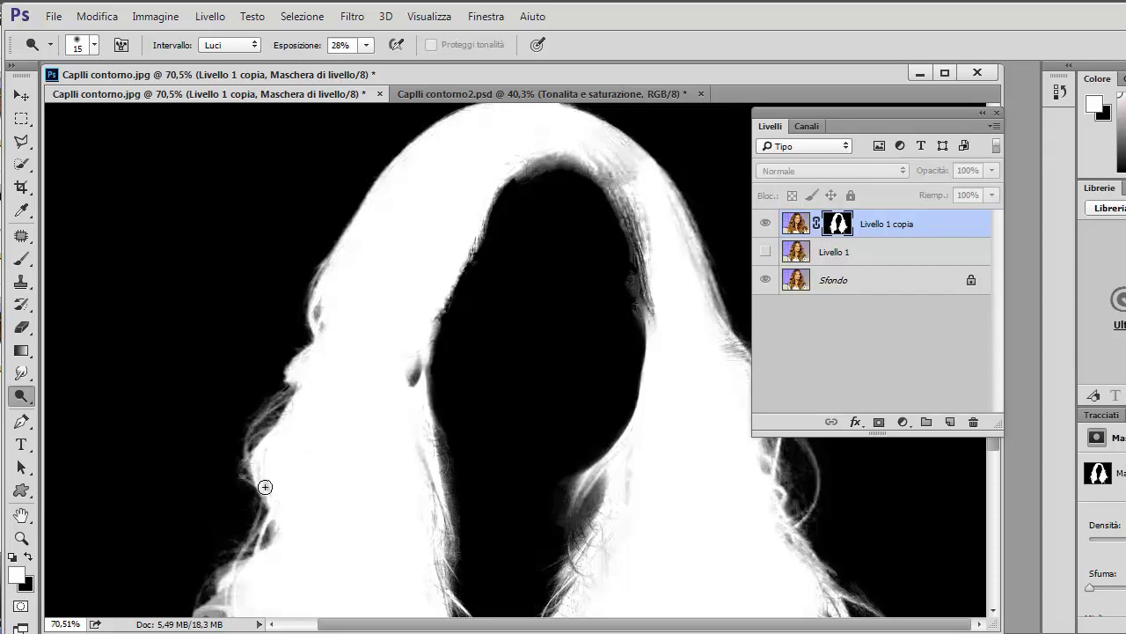
pyautogui.moveTo(272, 477); pyautogui.dragTo(262, 528)
pyautogui.moveTo(428, 432); pyautogui.dragTo(446, 556)
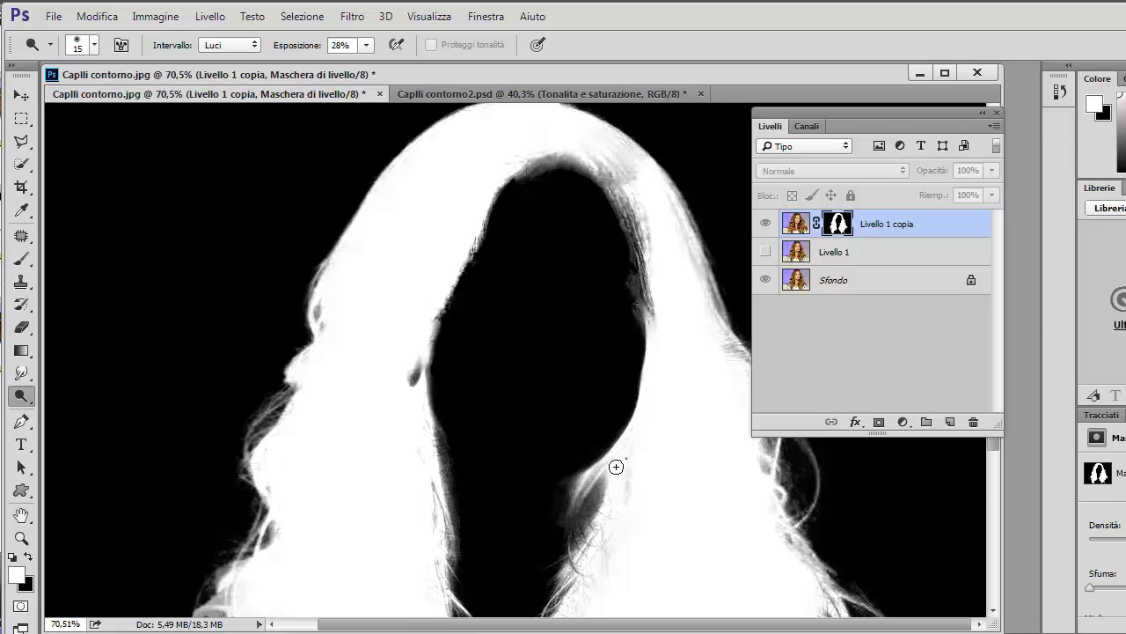
pyautogui.moveTo(616, 466)
pyautogui.mouseDown()
pyautogui.moveTo(583, 545)
pyautogui.moveTo(634, 466)
pyautogui.mouseUp()
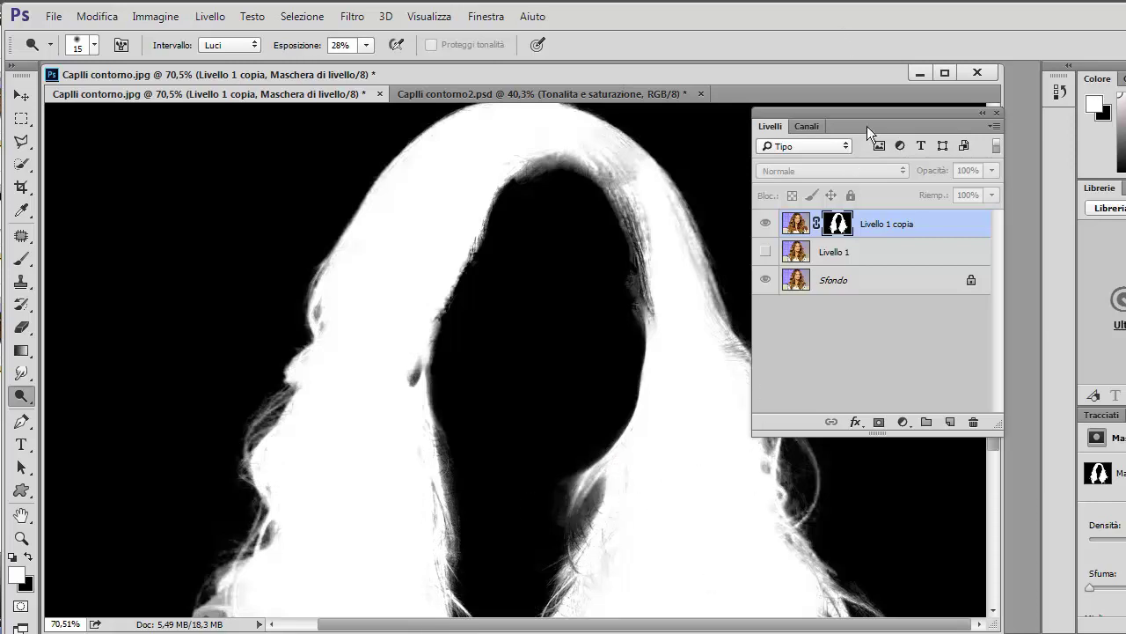
# Move the Layers panel aside, zoom to 151%, and dodge the right and inner-arch strands.
pyautogui.moveTo(867, 126); pyautogui.dragTo(944, 129)
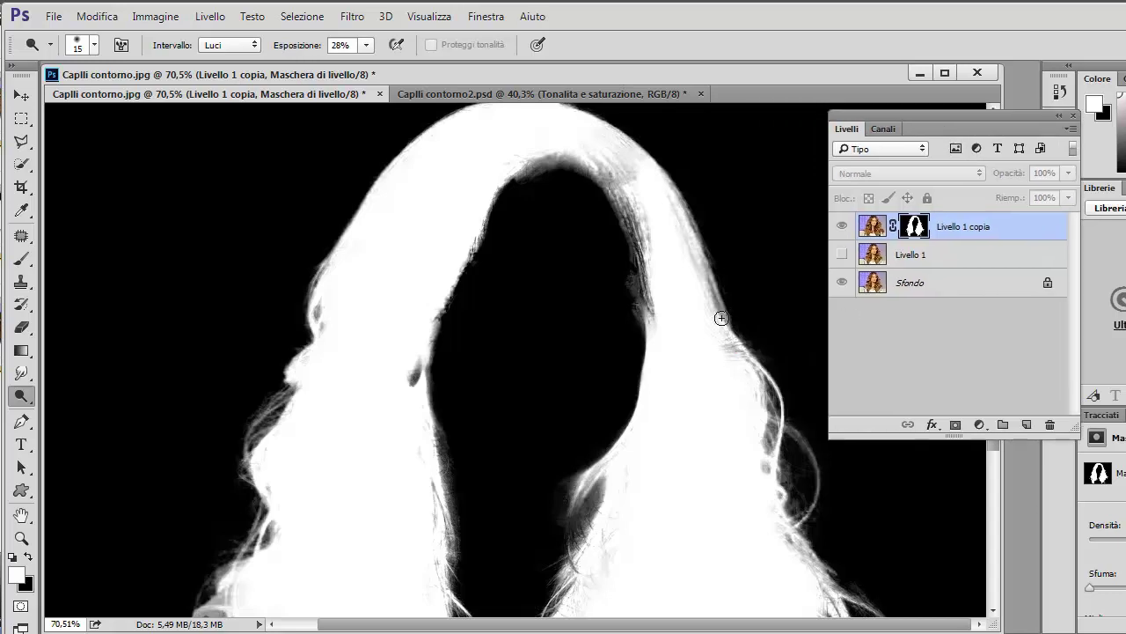
pyautogui.scroll(2, 722, 318)
pyautogui.scroll(2, 721, 318)
pyautogui.moveTo(714, 297)
pyautogui.mouseDown()
pyautogui.moveTo(780, 420)
pyautogui.moveTo(523, 206)
pyautogui.moveTo(573, 232)
pyautogui.moveTo(561, 94)
pyautogui.moveTo(558, 202)
pyautogui.moveTo(587, 299)
pyautogui.moveTo(510, 234)
pyautogui.moveTo(564, 263)
pyautogui.moveTo(596, 349)
pyautogui.moveTo(595, 252)
pyautogui.moveTo(616, 272)
pyautogui.moveTo(692, 510)
pyautogui.moveTo(613, 344)
pyautogui.mouseUp()
pyautogui.scroll(3, 594, 405)
pyautogui.scroll(2, 525, 296)
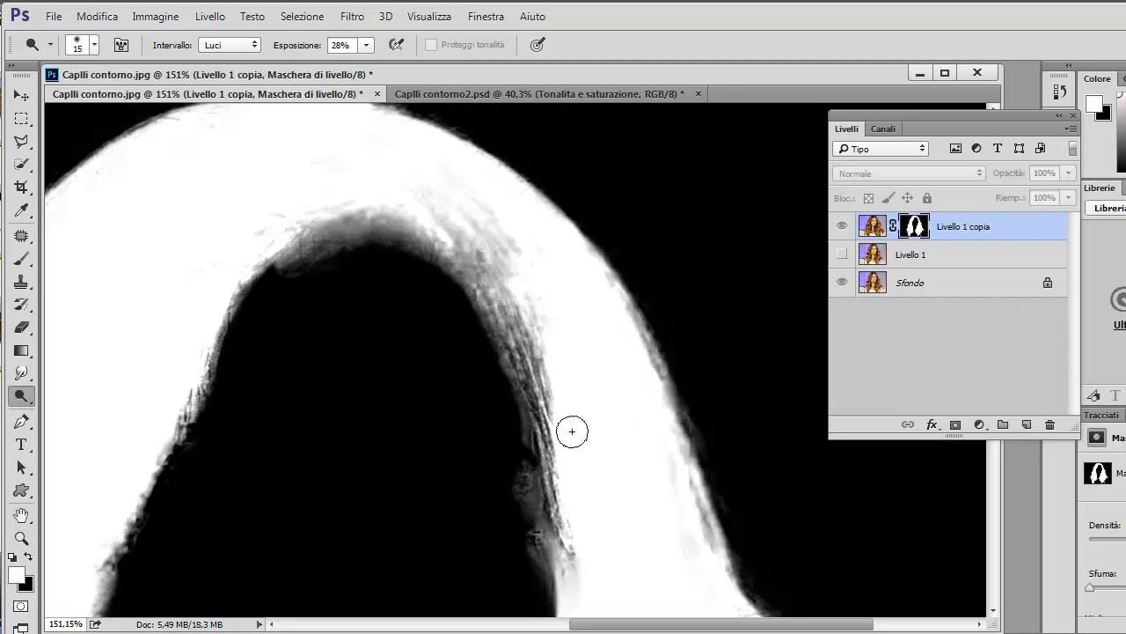
pyautogui.moveTo(572, 431)
pyautogui.mouseDown()
pyautogui.moveTo(550, 352)
pyautogui.moveTo(515, 317)
pyautogui.moveTo(546, 349)
pyautogui.moveTo(492, 228)
pyautogui.moveTo(485, 258)
pyautogui.moveTo(414, 166)
pyautogui.mouseUp()
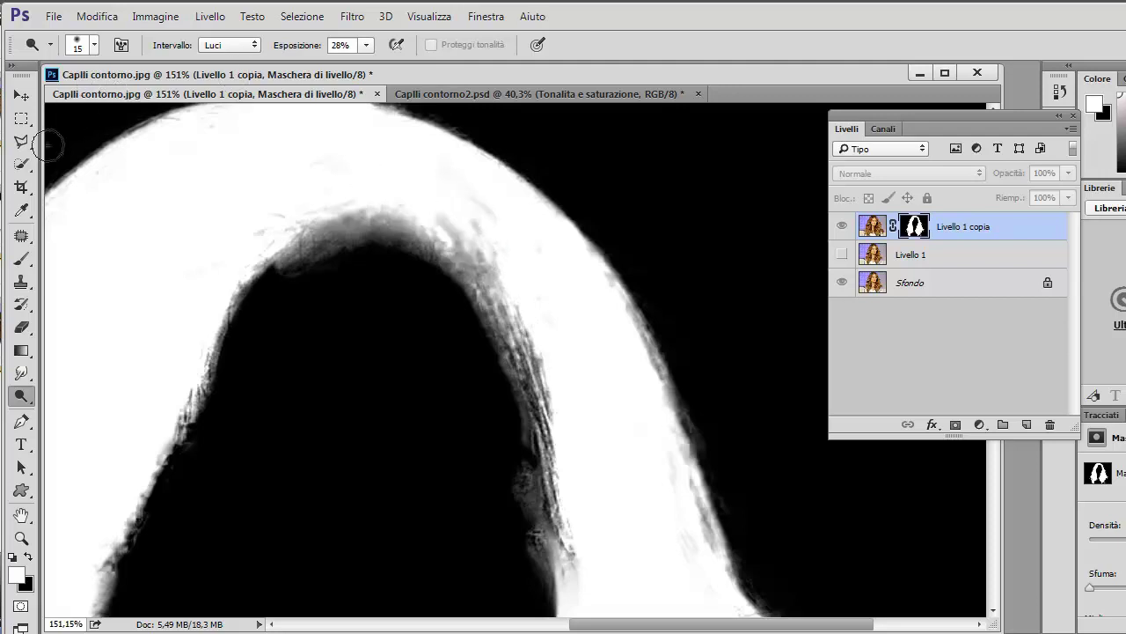
# Enlarge the dodge brush to 36 px and lighten grey strands along the top of the head.
pyautogui.click(94, 44)
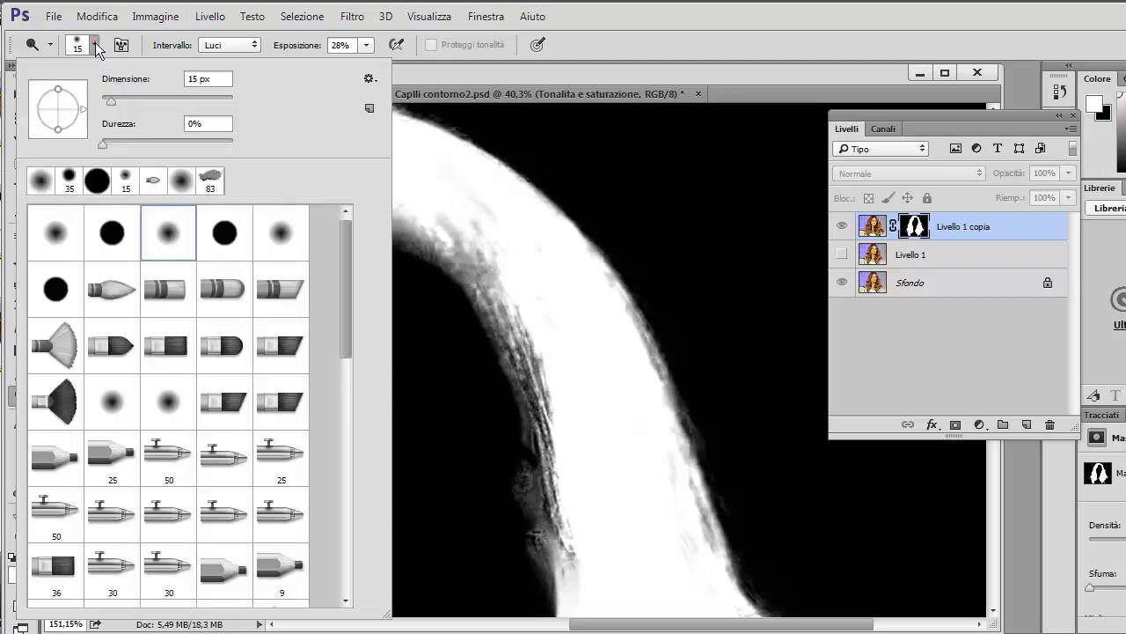
pyautogui.click(125, 99)
pyautogui.click(427, 226)
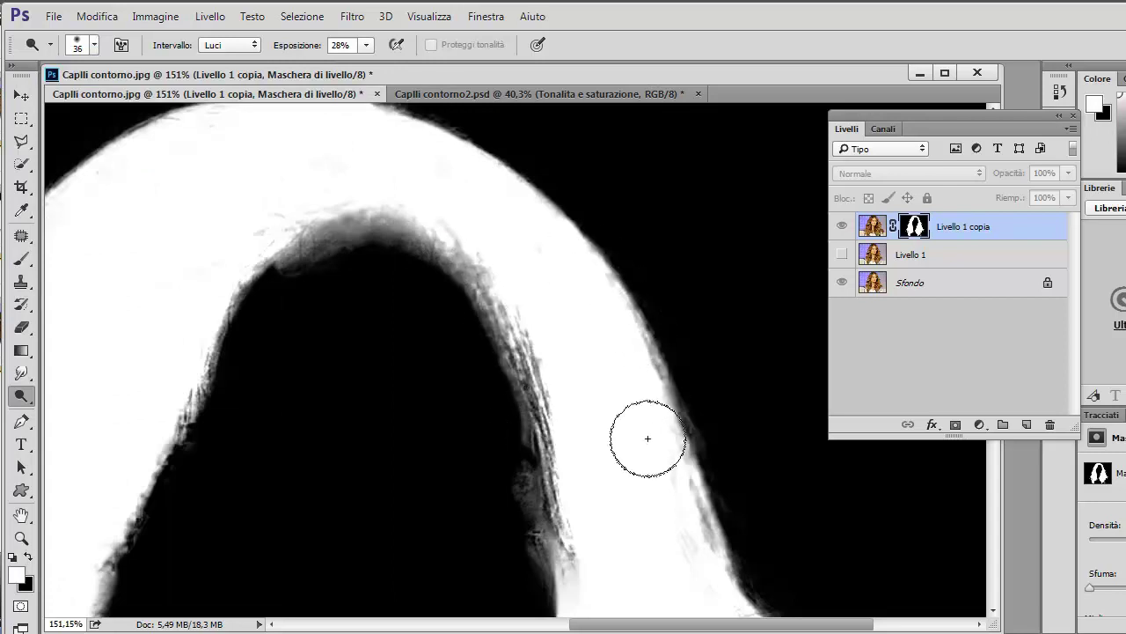
pyautogui.moveTo(648, 439)
pyautogui.mouseDown()
pyautogui.moveTo(667, 520)
pyautogui.moveTo(531, 251)
pyautogui.moveTo(304, 226)
pyautogui.mouseUp()
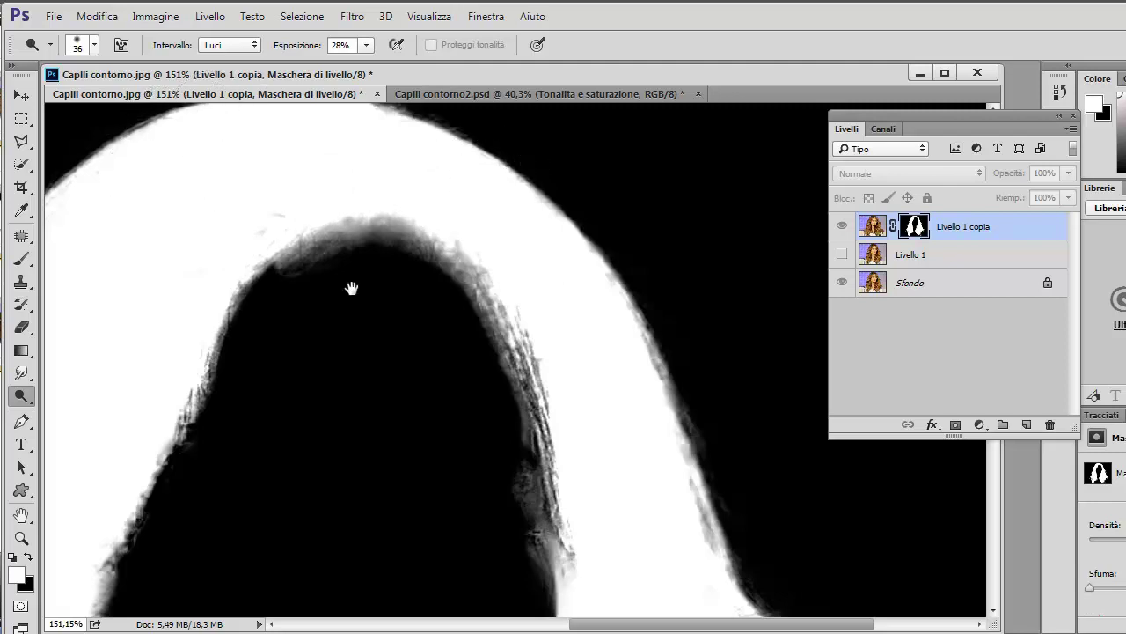
# Dodge the left grey patch and the lower hair strands beside the shoulder.
pyautogui.moveTo(351, 288)
pyautogui.mouseDown()
pyautogui.moveTo(563, 236)
pyautogui.moveTo(243, 372)
pyautogui.moveTo(251, 426)
pyautogui.mouseUp()
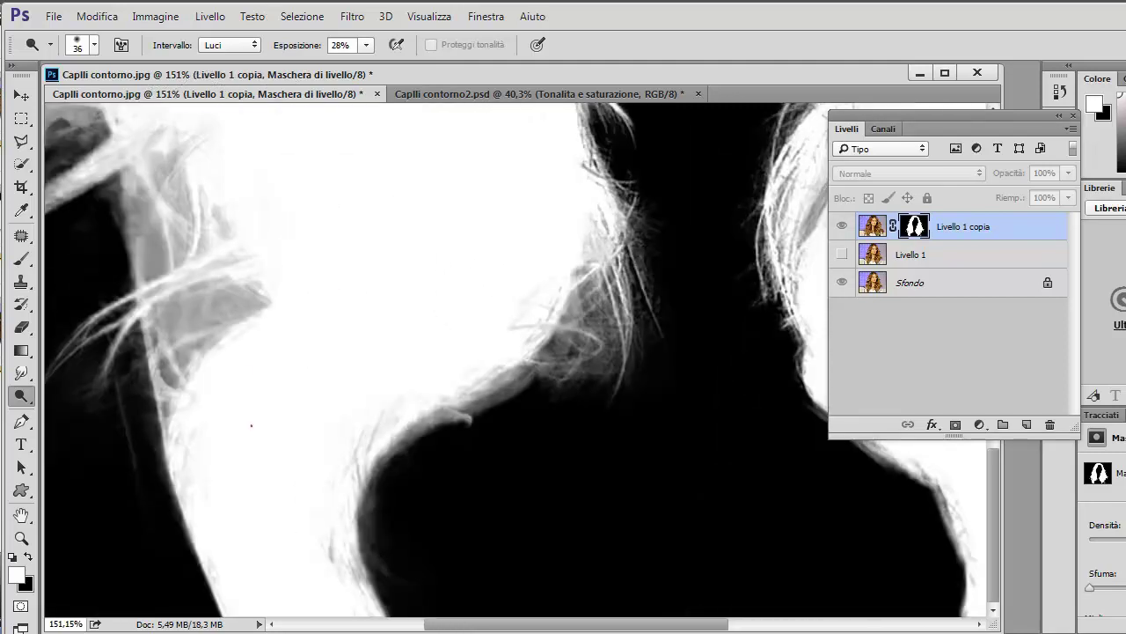
pyautogui.moveTo(231, 256); pyautogui.dragTo(264, 286)
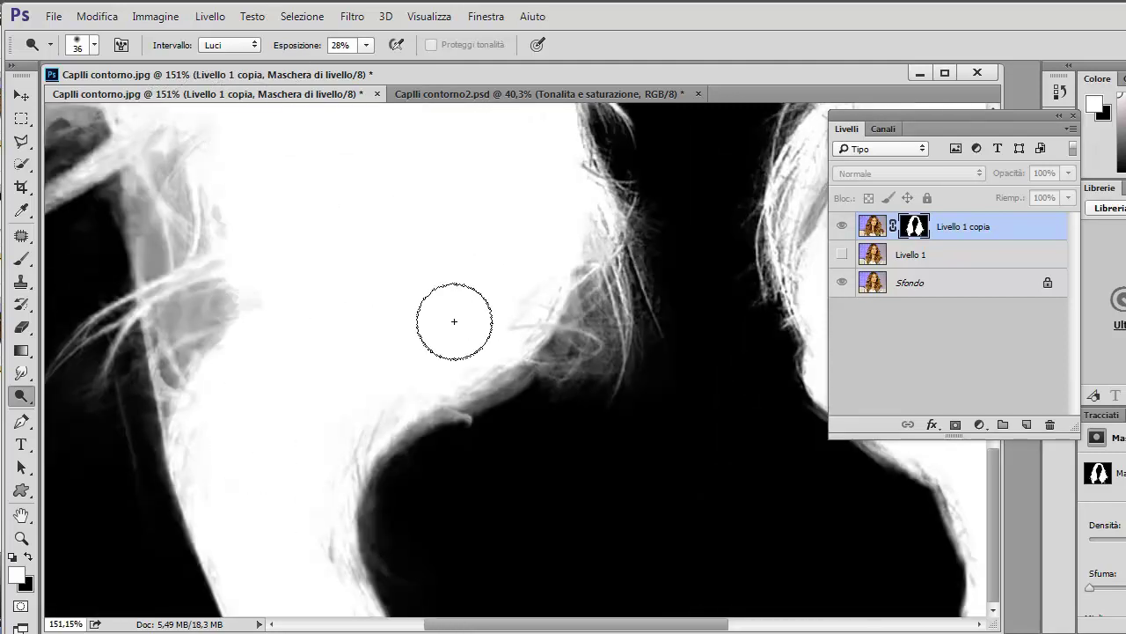
pyautogui.hscroll(5, 748, 440)
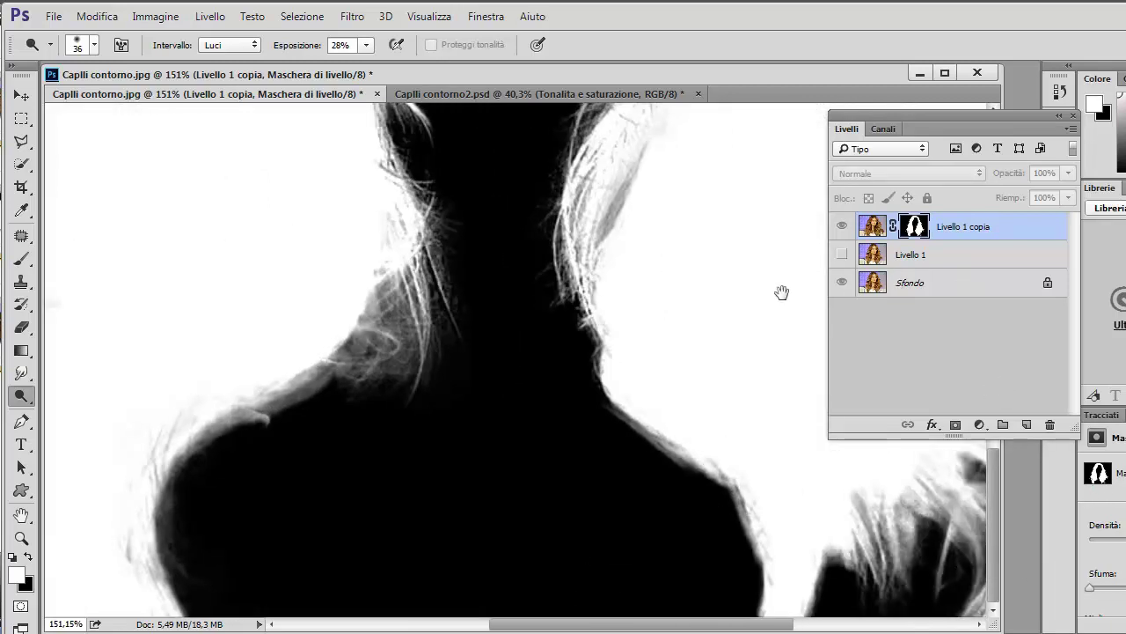
pyautogui.moveTo(781, 292)
pyautogui.mouseDown()
pyautogui.moveTo(591, 432)
pyautogui.moveTo(540, 259)
pyautogui.moveTo(528, 163)
pyautogui.mouseUp()
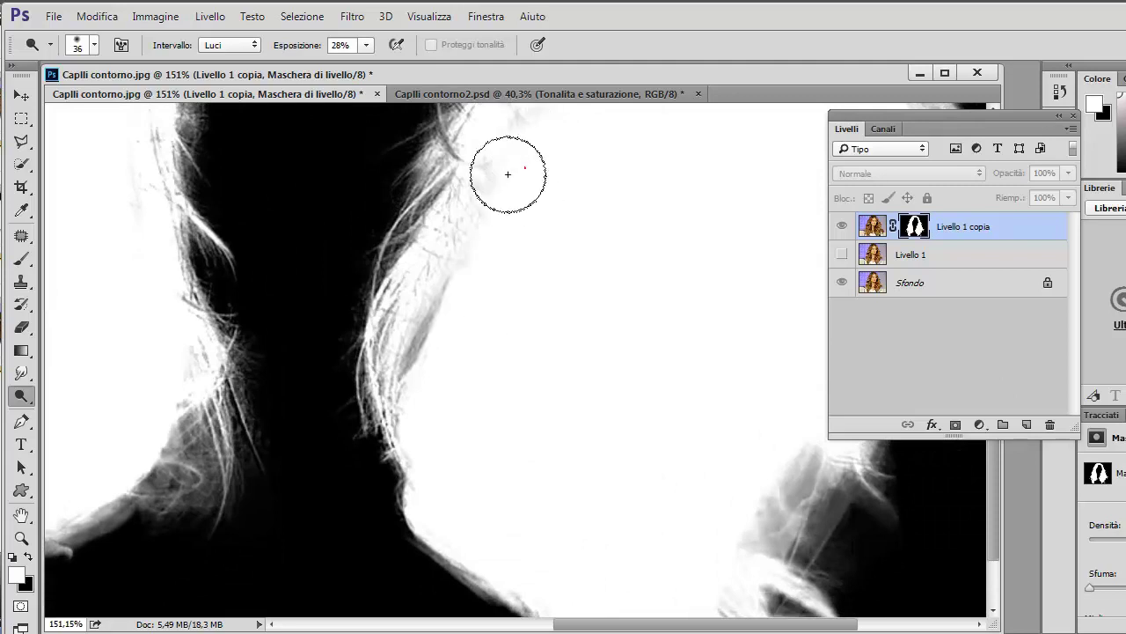
pyautogui.moveTo(566, 508); pyautogui.dragTo(504, 402)
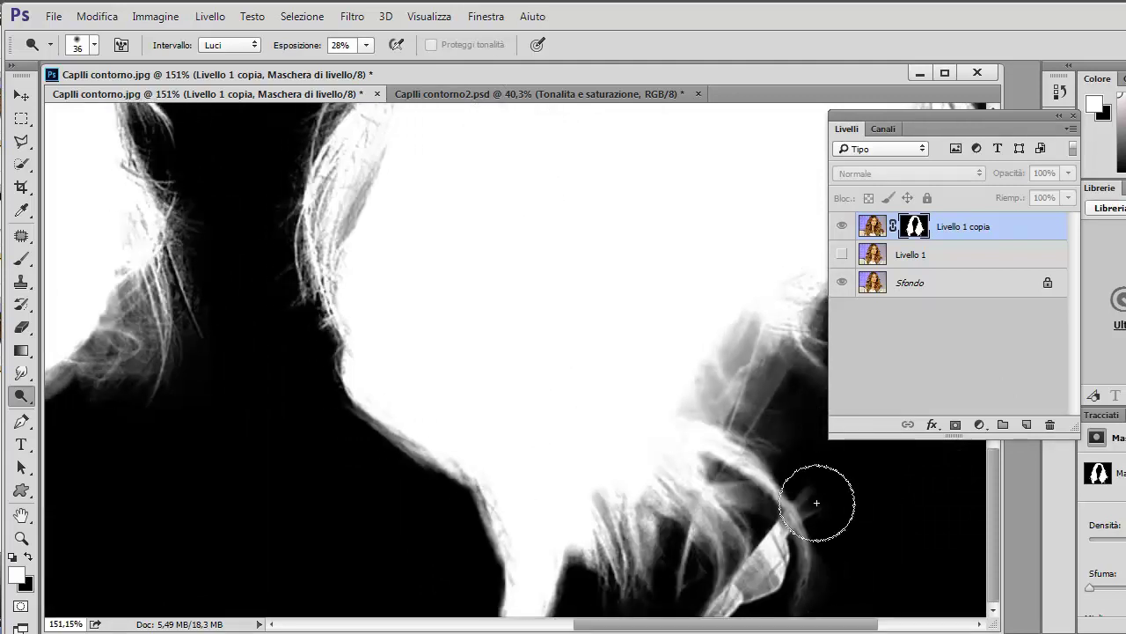
pyautogui.moveTo(816, 502)
pyautogui.mouseDown()
pyautogui.moveTo(628, 528)
pyautogui.moveTo(640, 590)
pyautogui.moveTo(739, 519)
pyautogui.moveTo(759, 538)
pyautogui.mouseUp()
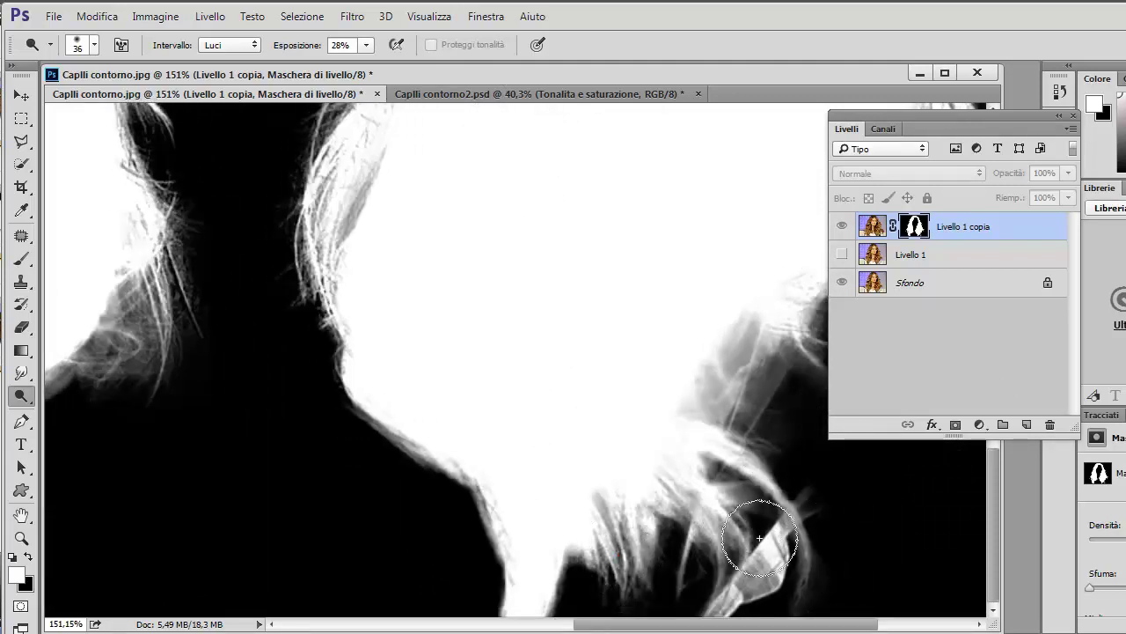
pyautogui.moveTo(724, 297); pyautogui.dragTo(792, 276)
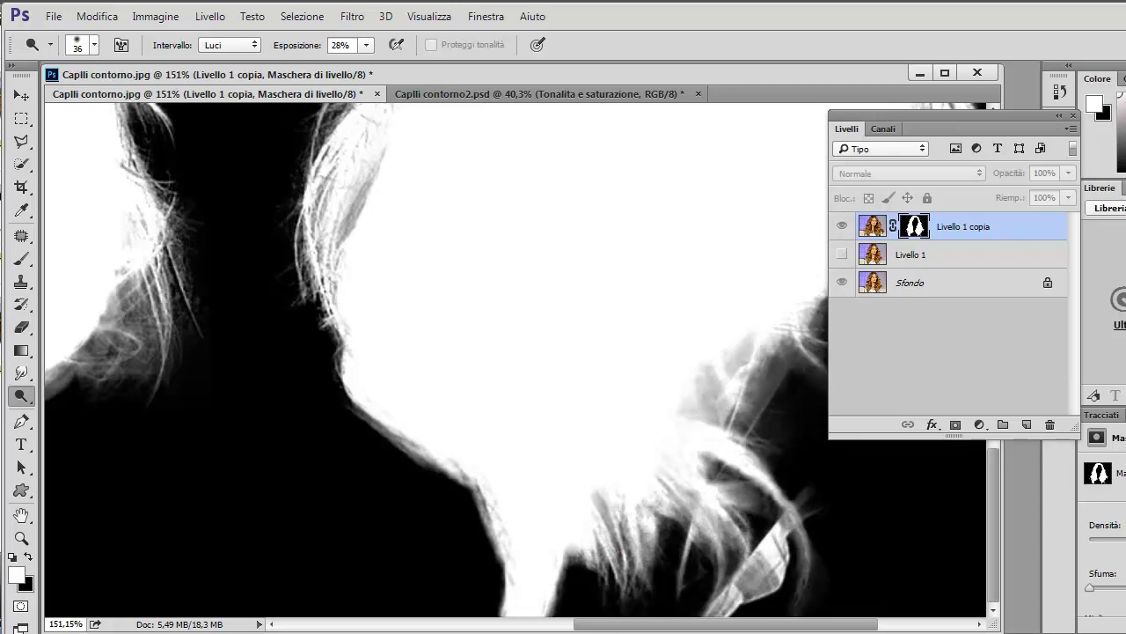
# Switch to the Burn tool and slightly darken hair strands in the mask.
pyautogui.rightClick(33, 406)
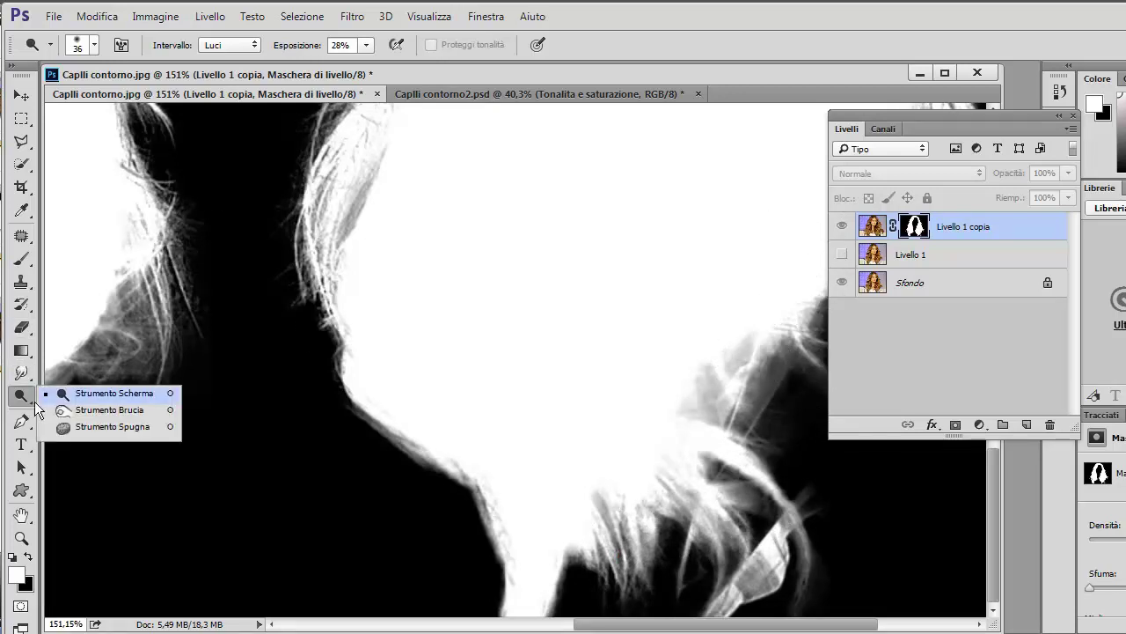
pyautogui.click(125, 410)
pyautogui.scroll(-3, 296, 358)
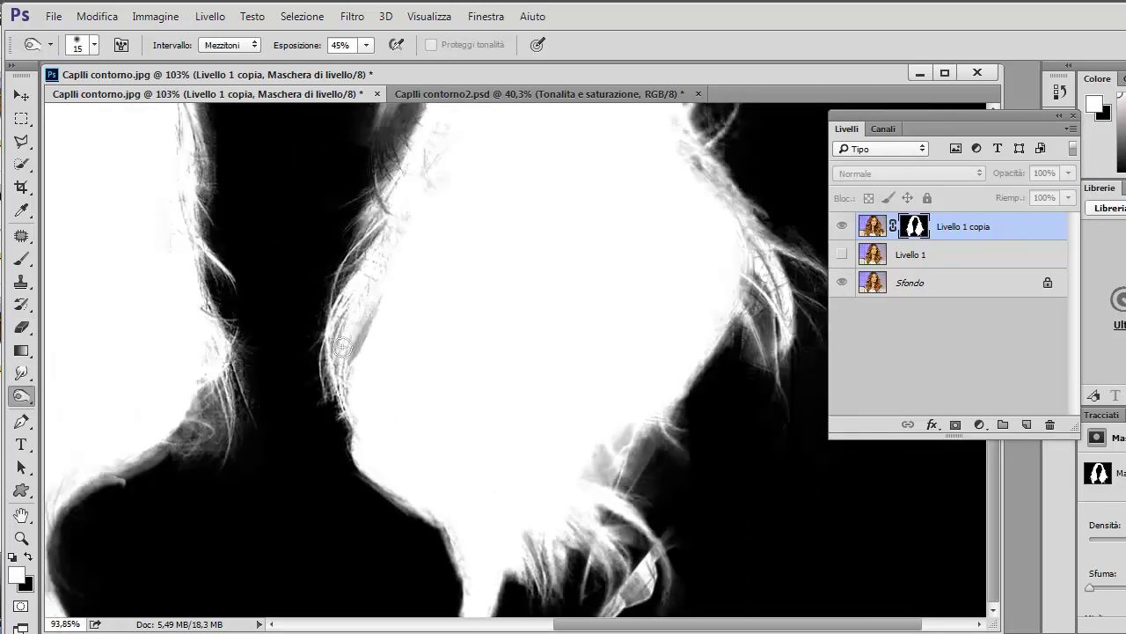
pyautogui.scroll(-2, 345, 345)
pyautogui.scroll(2, 345, 345)
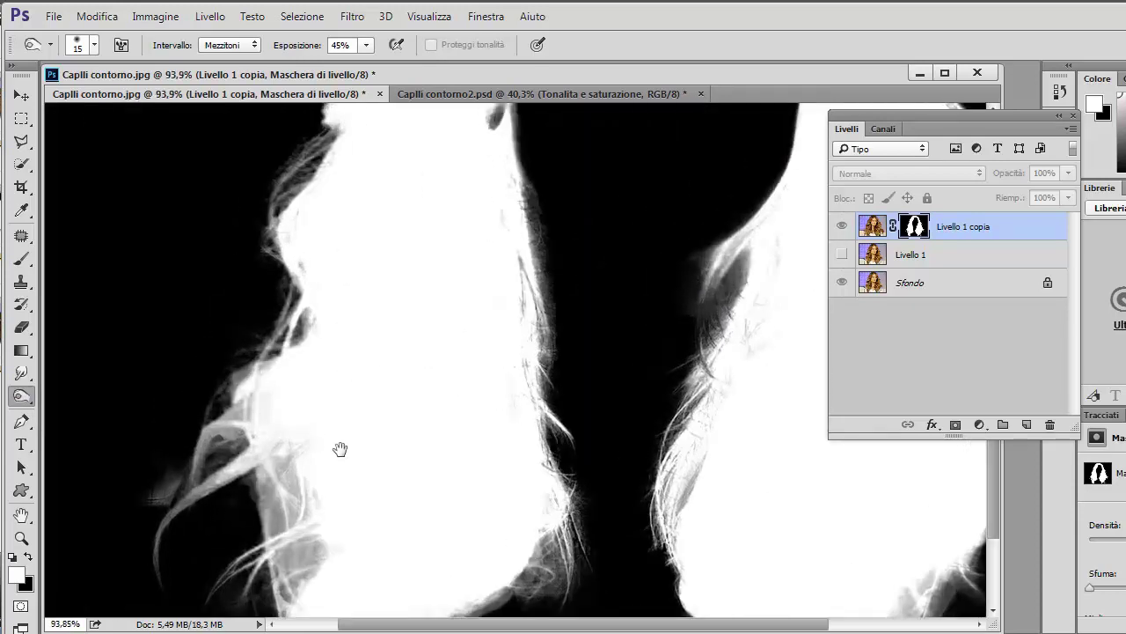
pyautogui.moveTo(340, 449)
pyautogui.mouseDown()
pyautogui.moveTo(397, 294)
pyautogui.moveTo(365, 427)
pyautogui.mouseUp()
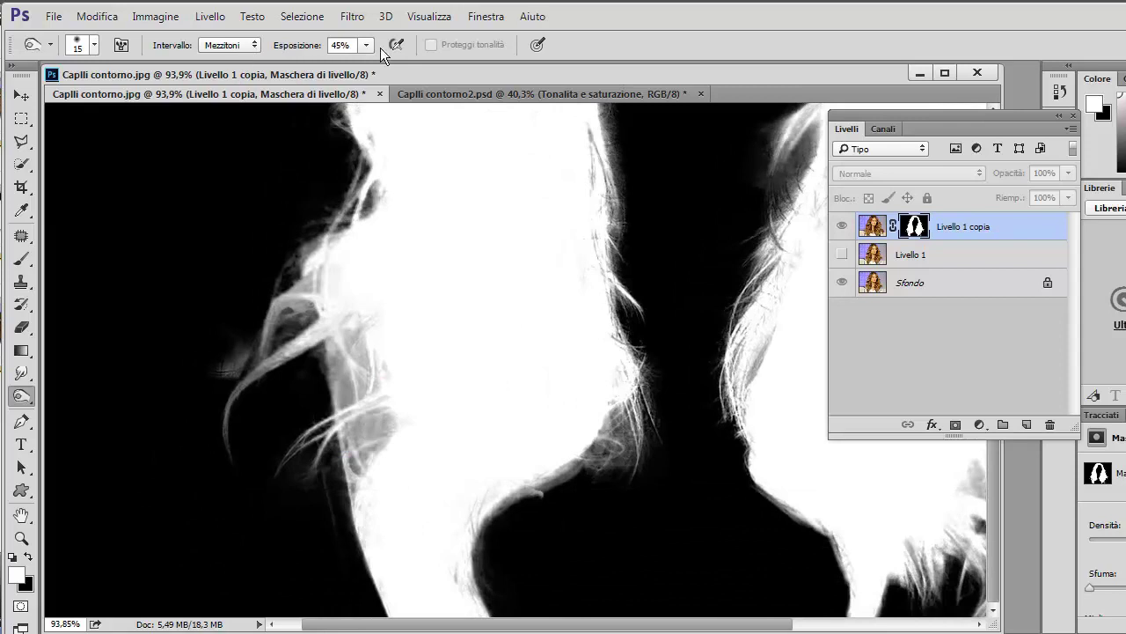
pyautogui.moveTo(372, 410)
pyautogui.mouseDown()
pyautogui.moveTo(390, 403)
pyautogui.moveTo(365, 423)
pyautogui.moveTo(351, 408)
pyautogui.moveTo(324, 419)
pyautogui.moveTo(327, 352)
pyautogui.moveTo(270, 364)
pyautogui.moveTo(227, 352)
pyautogui.moveTo(233, 369)
pyautogui.moveTo(249, 360)
pyautogui.moveTo(214, 364)
pyautogui.moveTo(252, 350)
pyautogui.moveTo(290, 290)
pyautogui.moveTo(322, 273)
pyautogui.mouseUp()
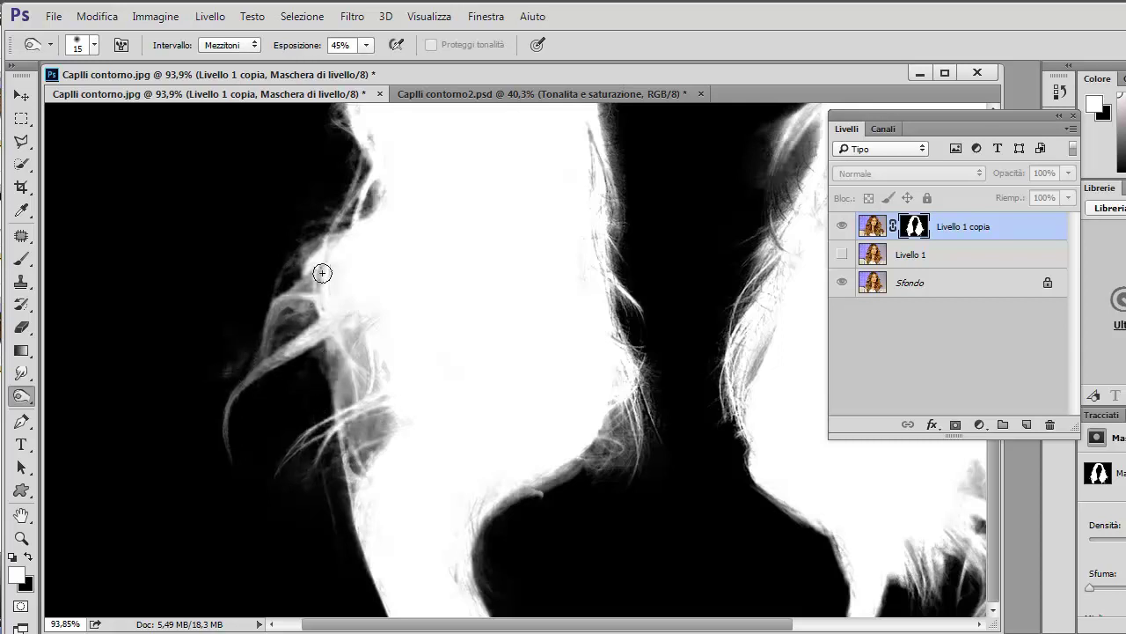
# Reselect the Burn tool (Mezzitoni, 45%) and darken the strands left of the face.
pyautogui.rightClick(28, 398)
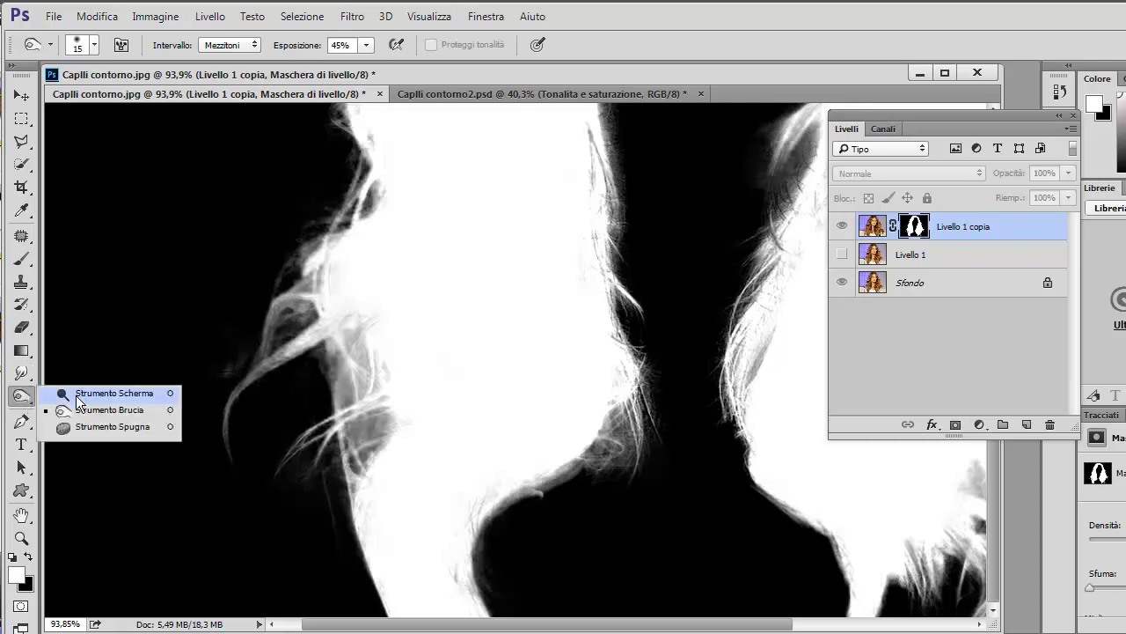
pyautogui.click(58, 394)
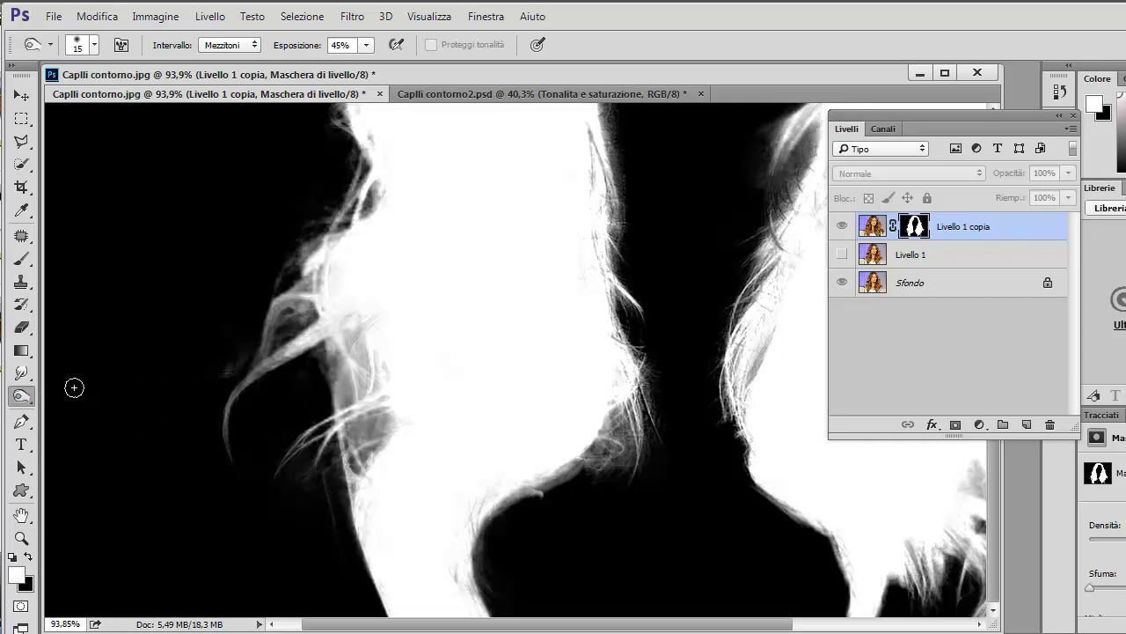
pyautogui.rightClick(30, 403)
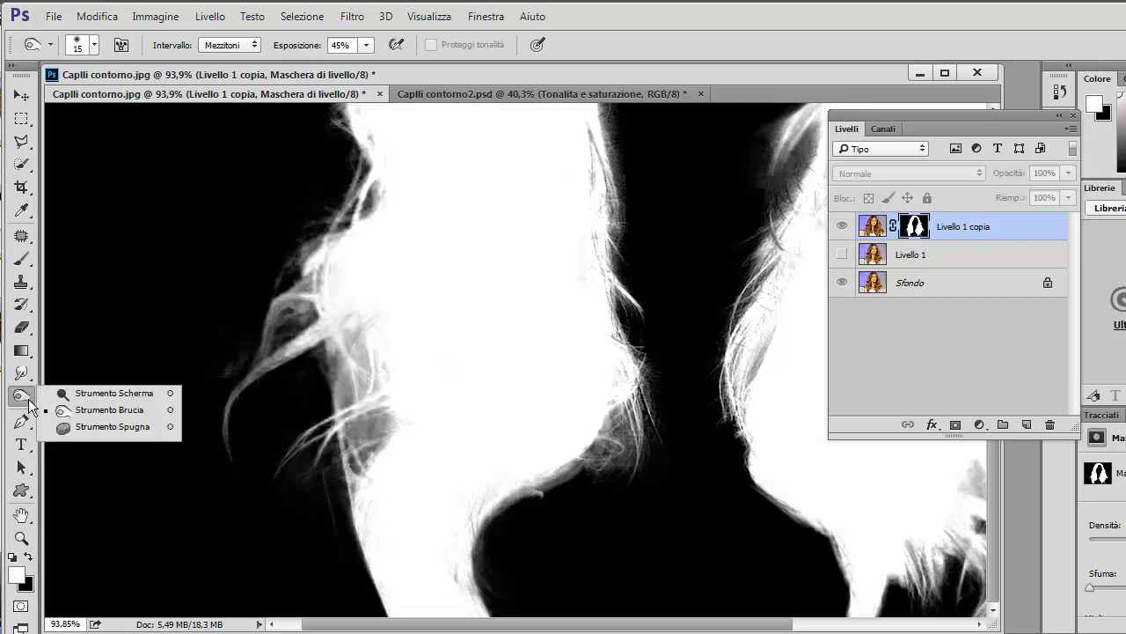
pyautogui.click(355, 304)
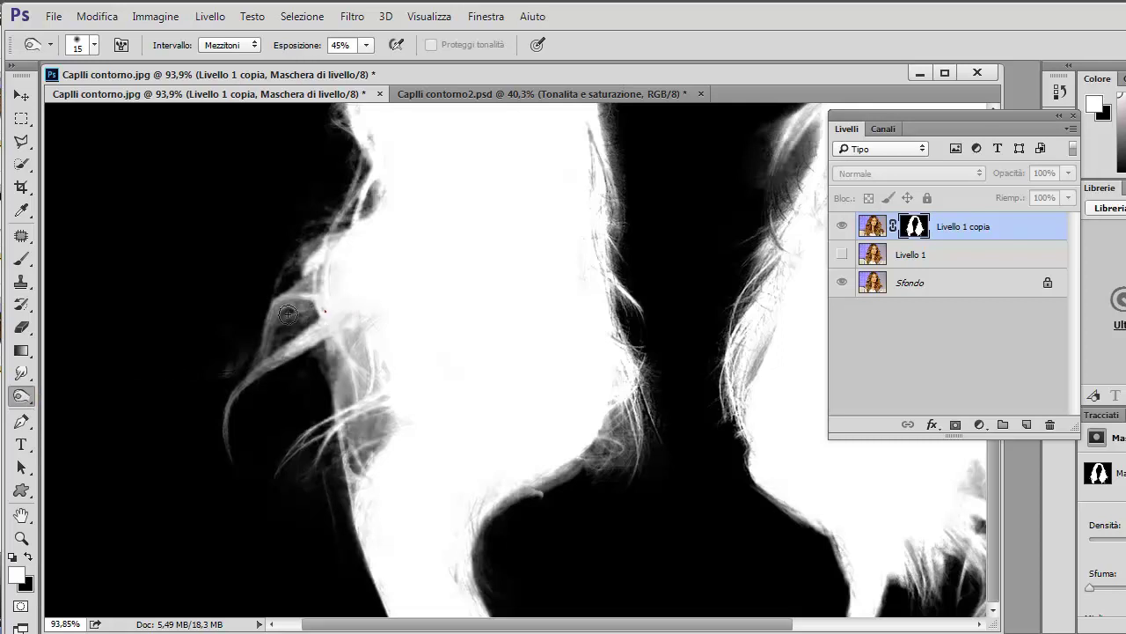
pyautogui.moveTo(306, 328)
pyautogui.mouseDown()
pyautogui.moveTo(364, 232)
pyautogui.moveTo(348, 425)
pyautogui.moveTo(298, 401)
pyautogui.mouseUp()
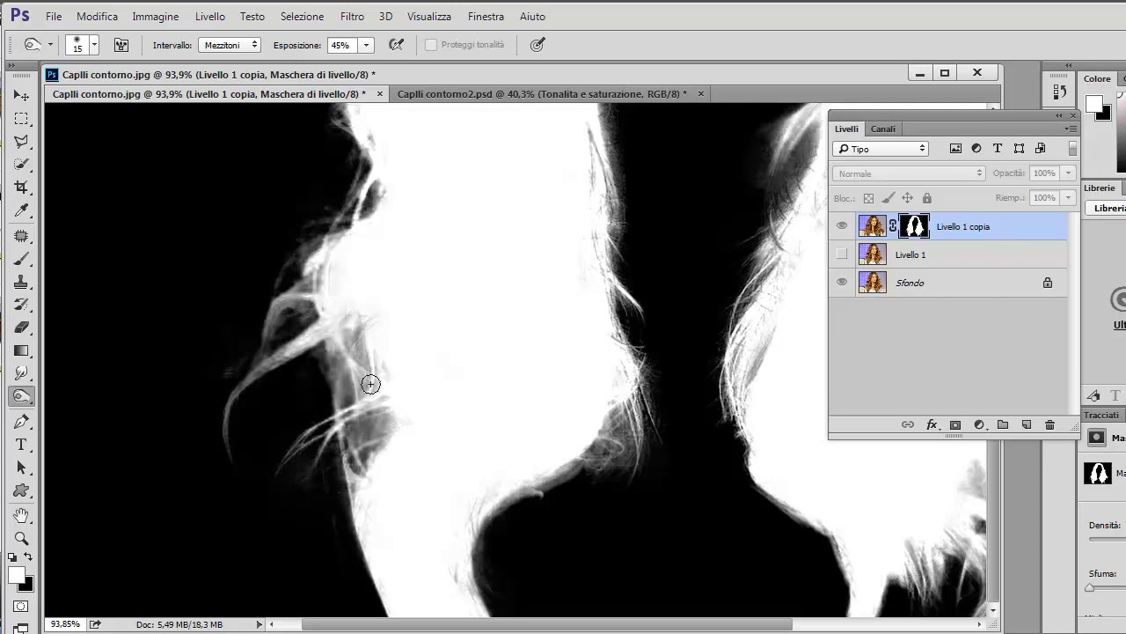
# Burn the hair mask along the face edges and the right hair strand.
pyautogui.moveTo(297, 401); pyautogui.dragTo(349, 387)
pyautogui.scroll(-2, 653, 184)
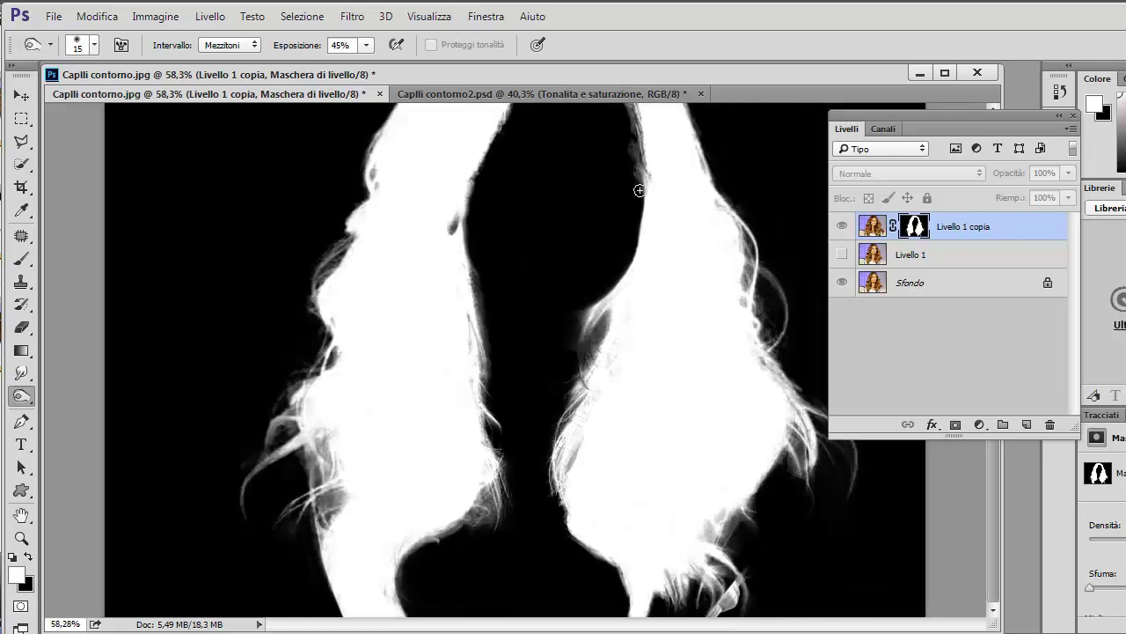
pyautogui.scroll(-1, 646, 187)
pyautogui.scroll(1, 607, 208)
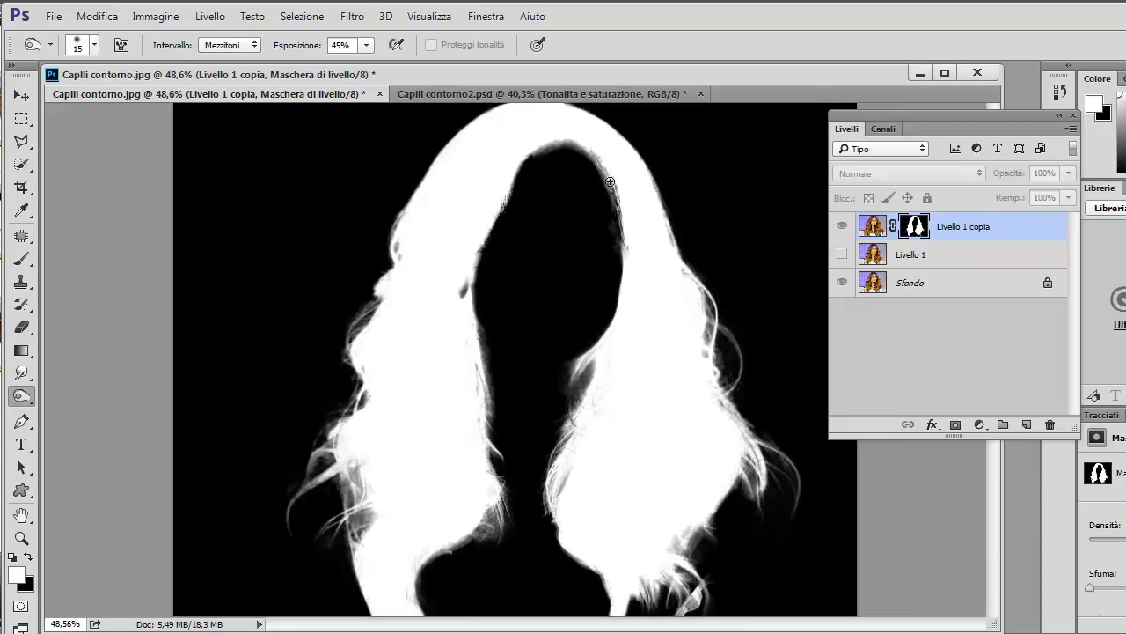
pyautogui.scroll(2, 610, 183)
pyautogui.scroll(1, 632, 181)
pyautogui.scroll(1, 633, 182)
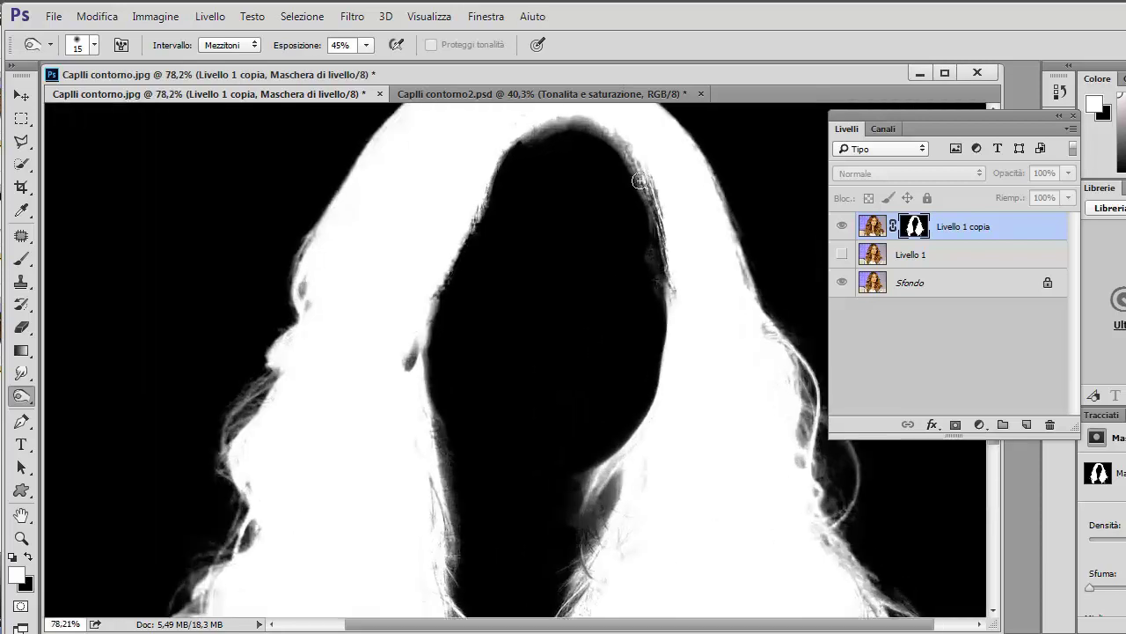
pyautogui.moveTo(616, 181)
pyautogui.mouseDown()
pyautogui.moveTo(642, 180)
pyautogui.moveTo(616, 225)
pyautogui.mouseUp()
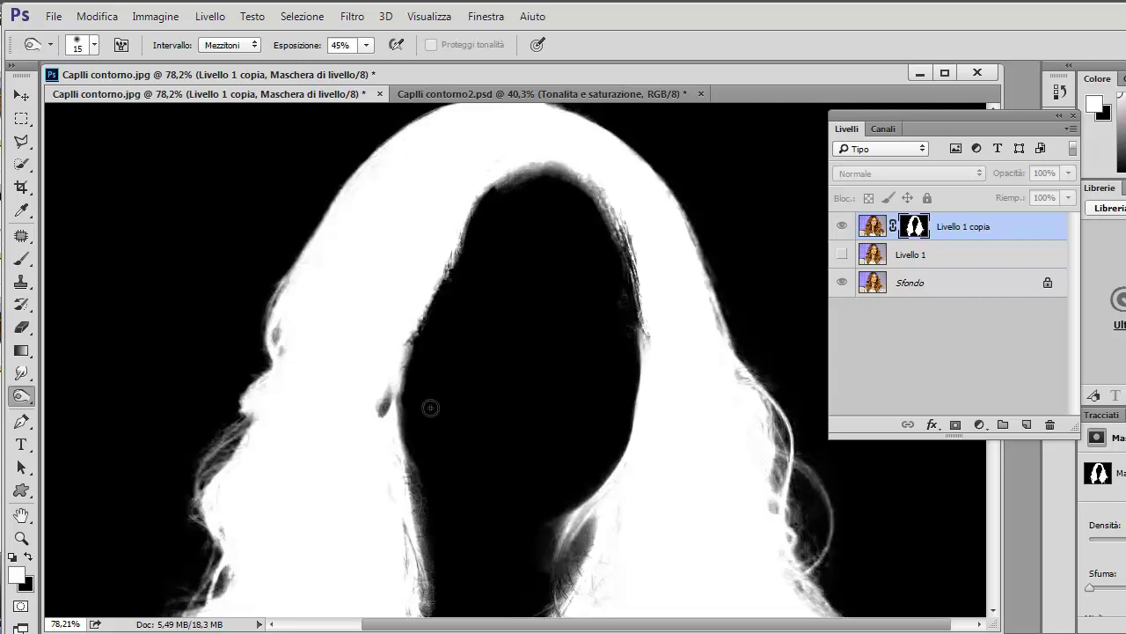
pyautogui.moveTo(435, 515)
pyautogui.mouseDown()
pyautogui.moveTo(413, 466)
pyautogui.moveTo(428, 518)
pyautogui.moveTo(551, 568)
pyautogui.moveTo(576, 514)
pyautogui.mouseUp()
pyautogui.moveTo(785, 464)
pyautogui.mouseDown()
pyautogui.moveTo(812, 472)
pyautogui.moveTo(797, 511)
pyautogui.mouseUp()
# Zoom out and switch from the mask back to Livello 1 copia's colour view.
pyautogui.scroll(-3, 637, 231)
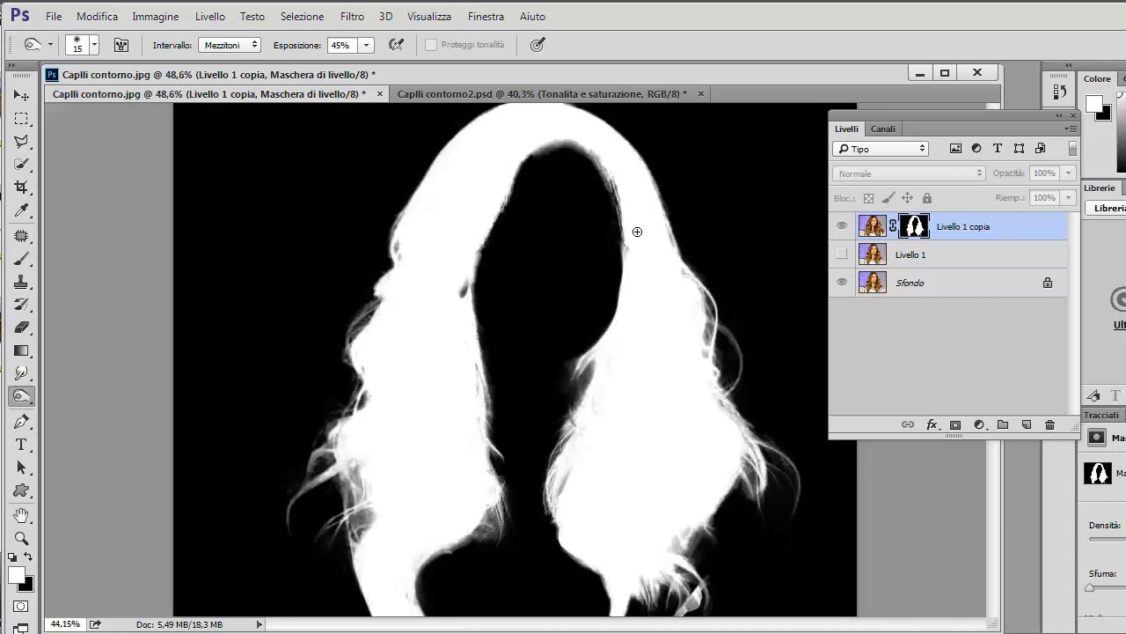
pyautogui.scroll(-1, 637, 230)
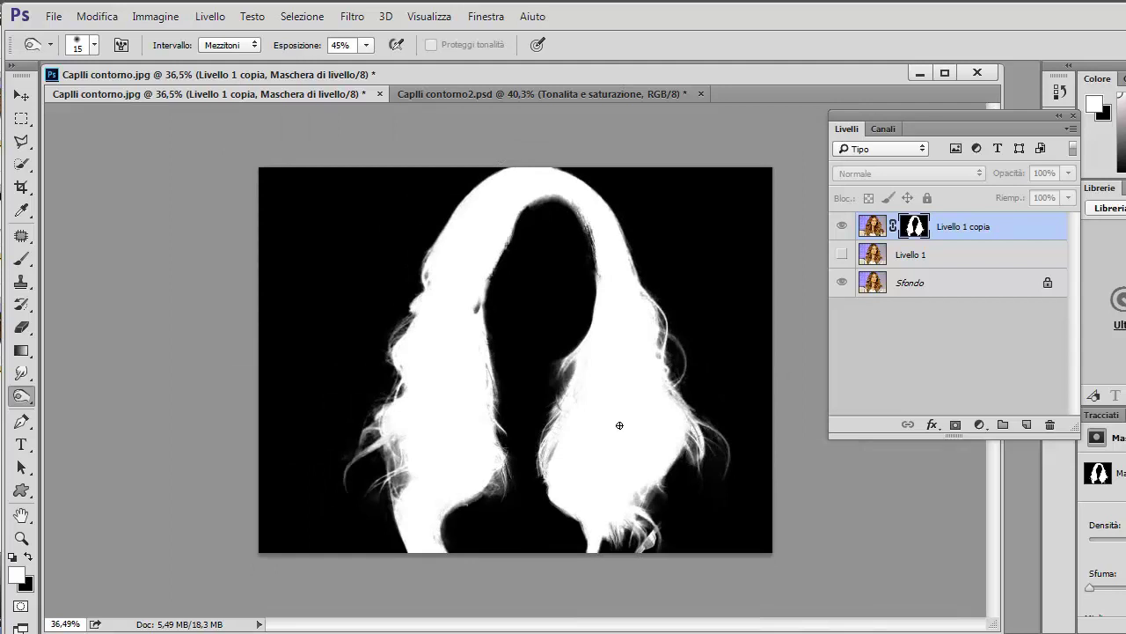
pyautogui.scroll(1, 619, 425)
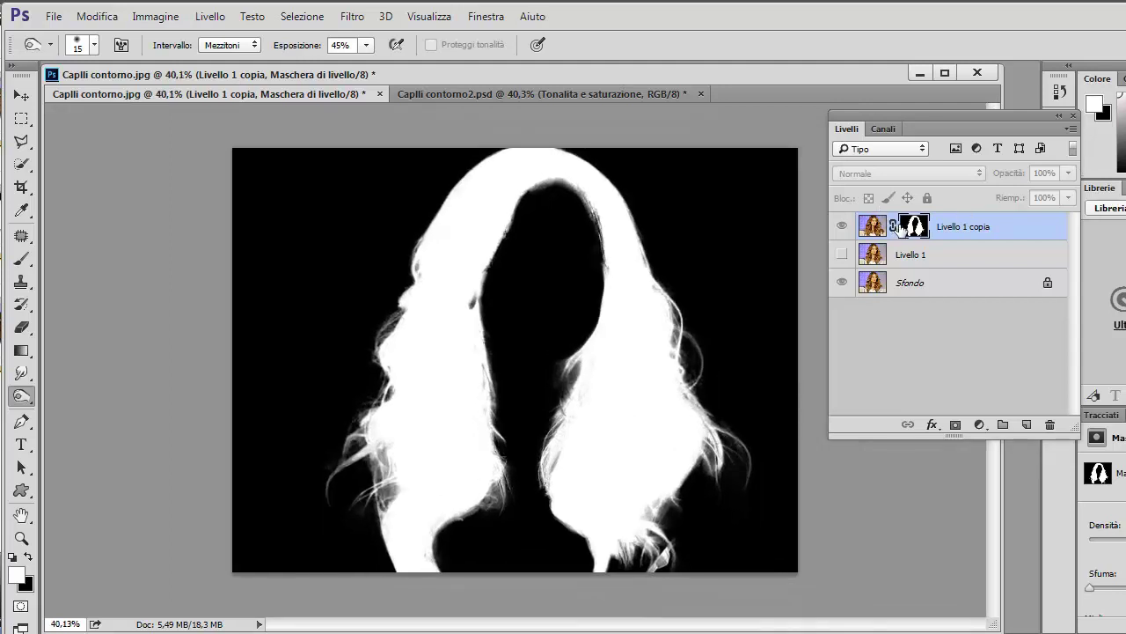
pyautogui.click(874, 226)
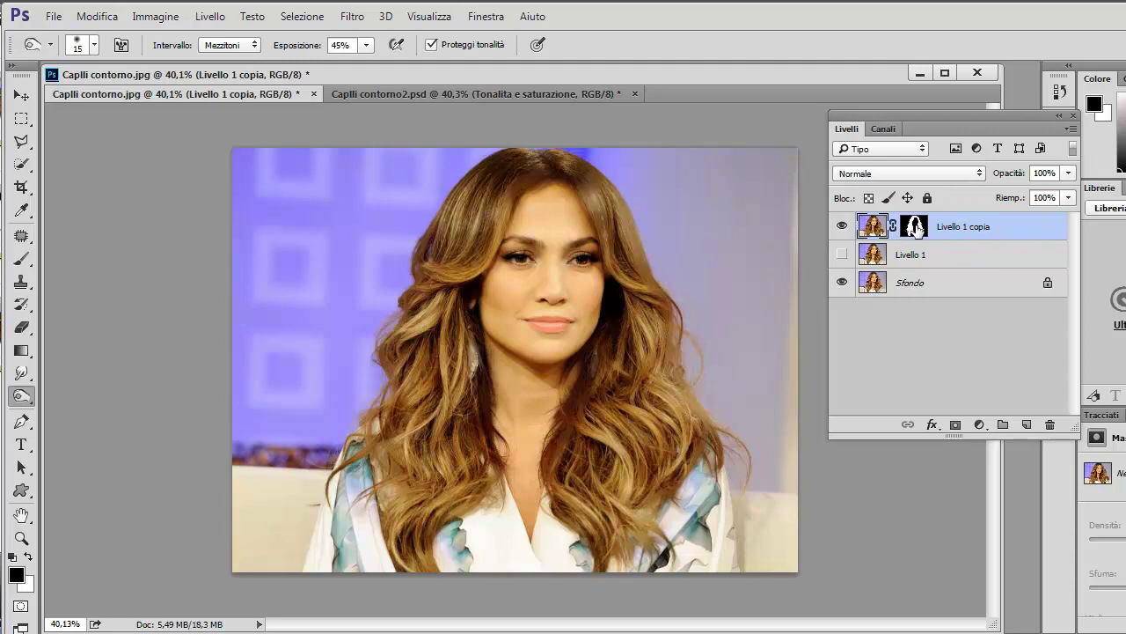
pyautogui.keyDown('alt'); pyautogui.click(916, 227); pyautogui.keyUp('alt')
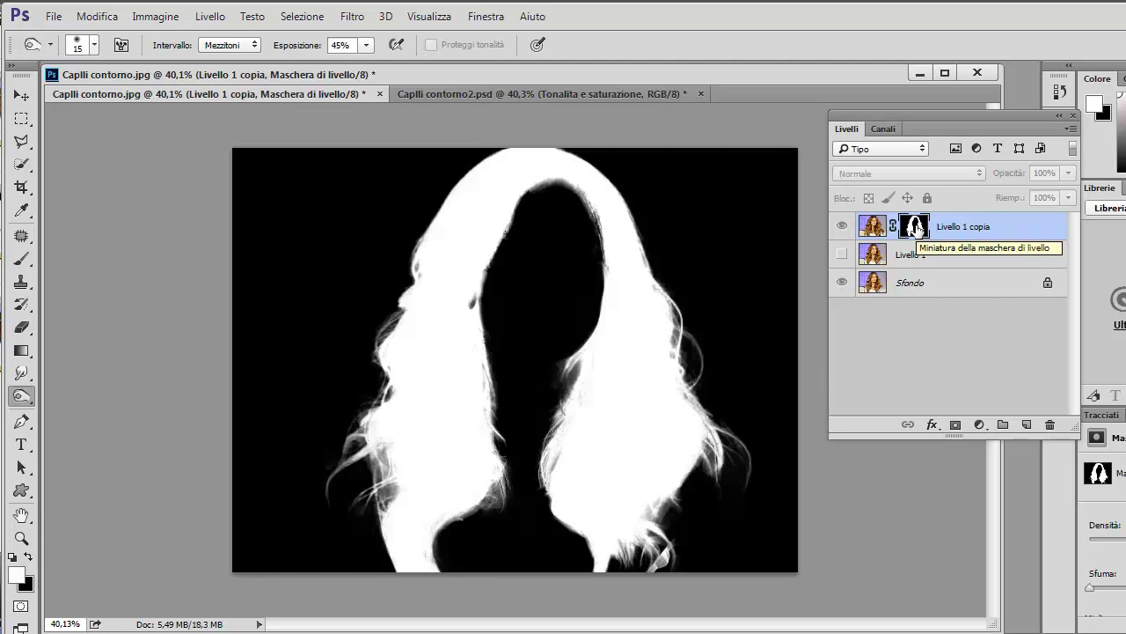
pyautogui.click(873, 226)
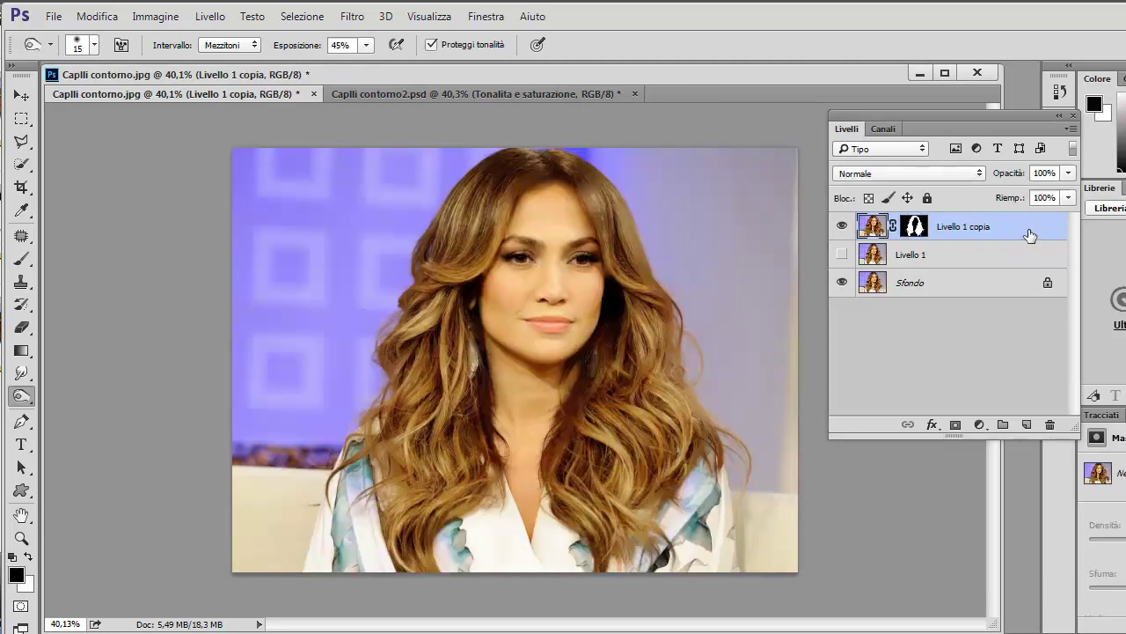
# Duplicate Livello 1 copia with its mask into Livello 1 copia 2.
pyautogui.moveTo(1007, 228); pyautogui.dragTo(1026, 425)
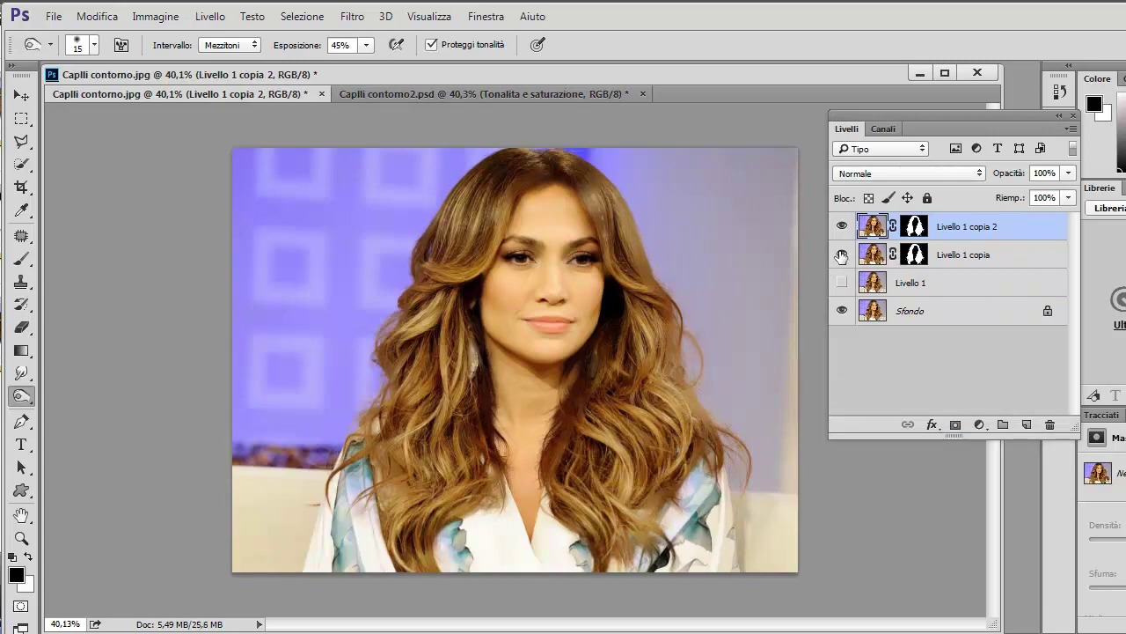
pyautogui.click(841, 255)
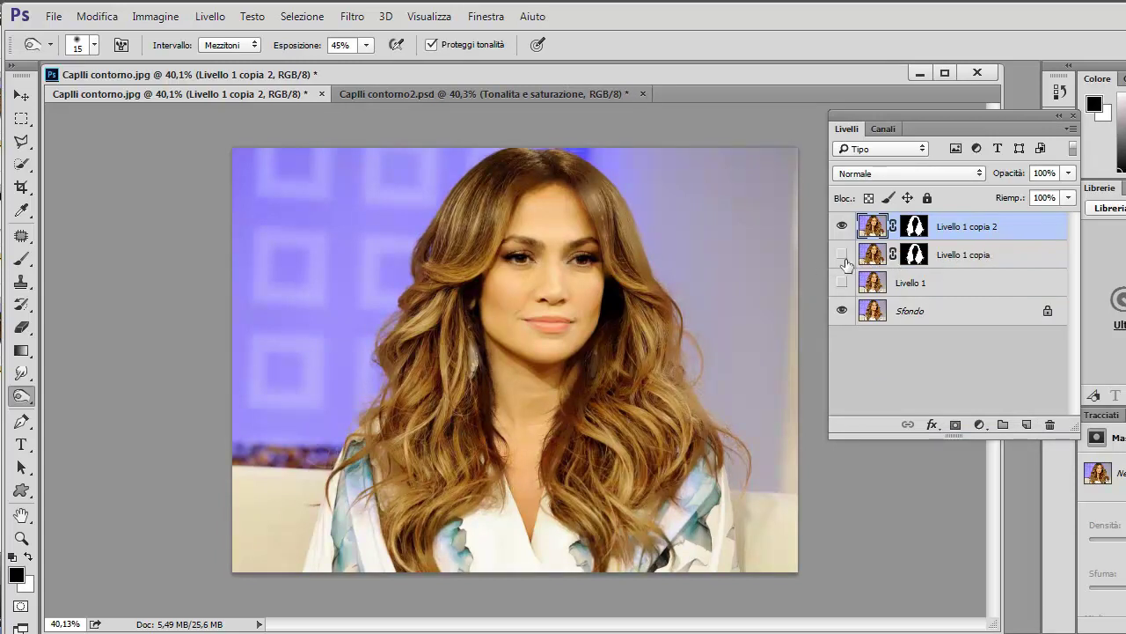
pyautogui.click(1019, 256)
pyautogui.click(1020, 227)
# Set Livello 1 copia 2 to Scolora at 56% opacity, compare, and leave it hidden.
pyautogui.click(969, 175)
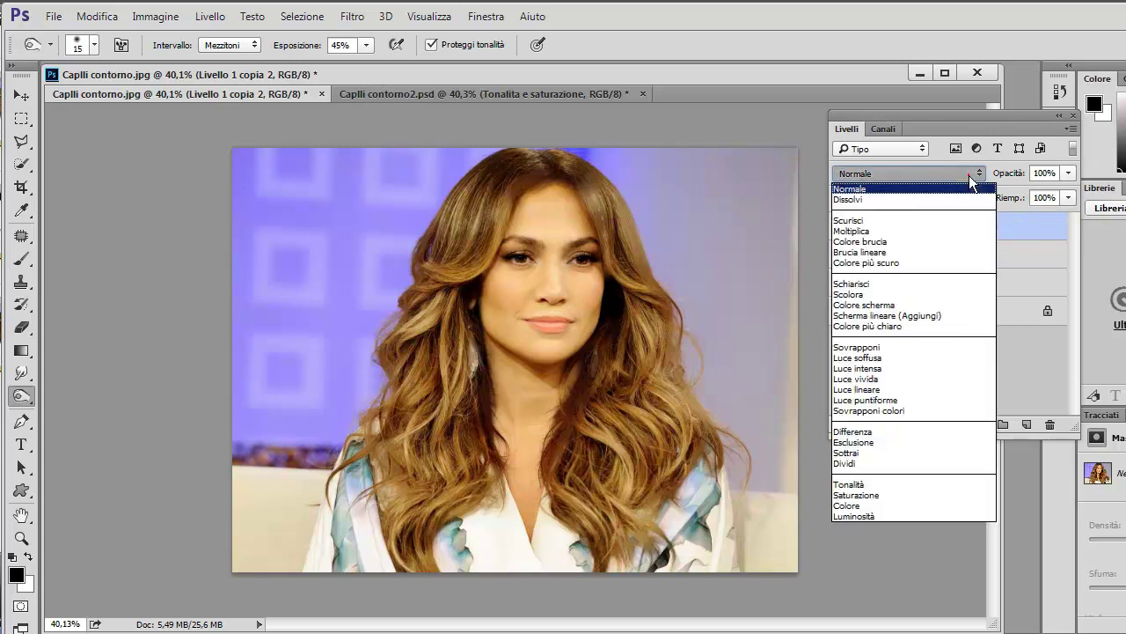
pyautogui.click(933, 295)
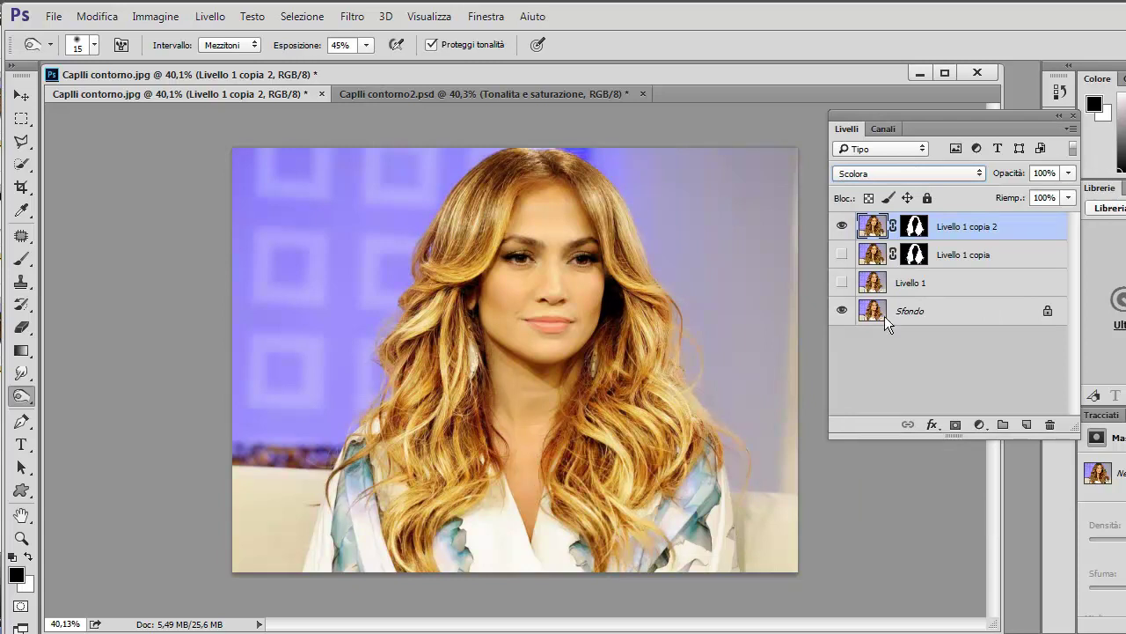
pyautogui.click(1068, 173)
pyautogui.moveTo(1067, 192); pyautogui.dragTo(1034, 196)
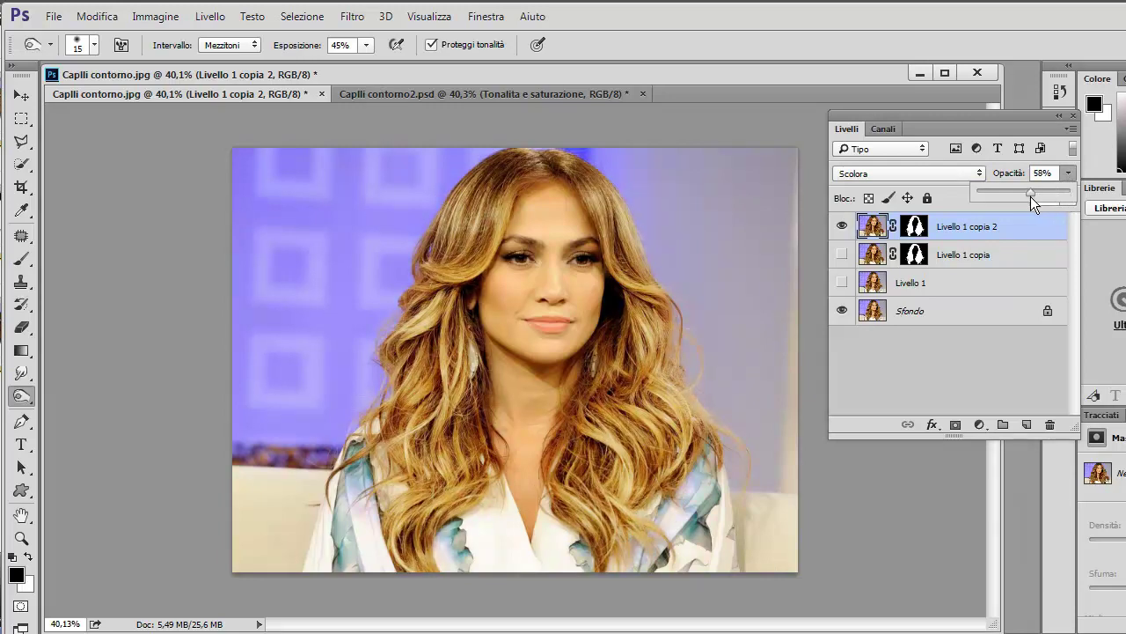
pyautogui.click(842, 226)
pyautogui.click(842, 226)
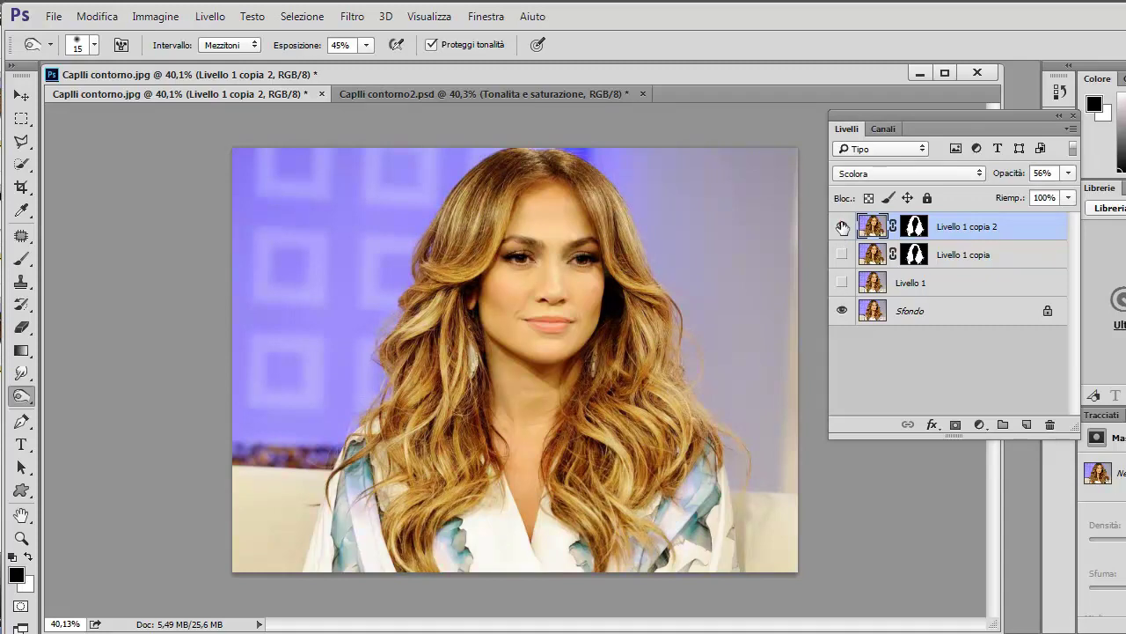
pyautogui.click(842, 226)
# Set Livello 1 copia to Moltiplica, compare it on and off, then hide both hair copies.
pyautogui.click(842, 254)
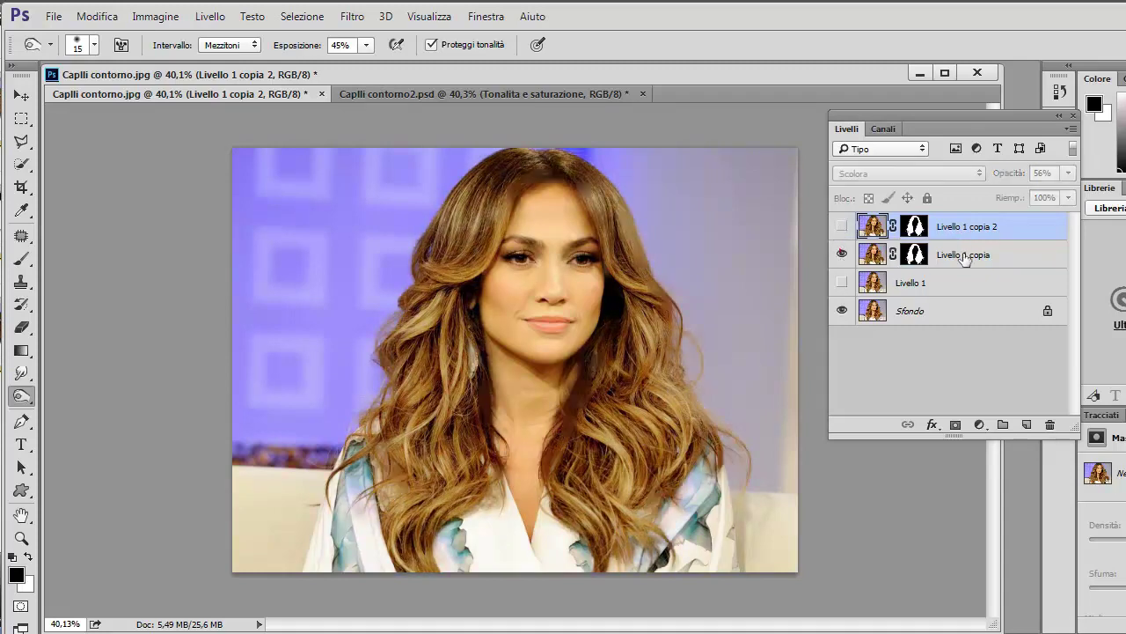
pyautogui.click(1008, 255)
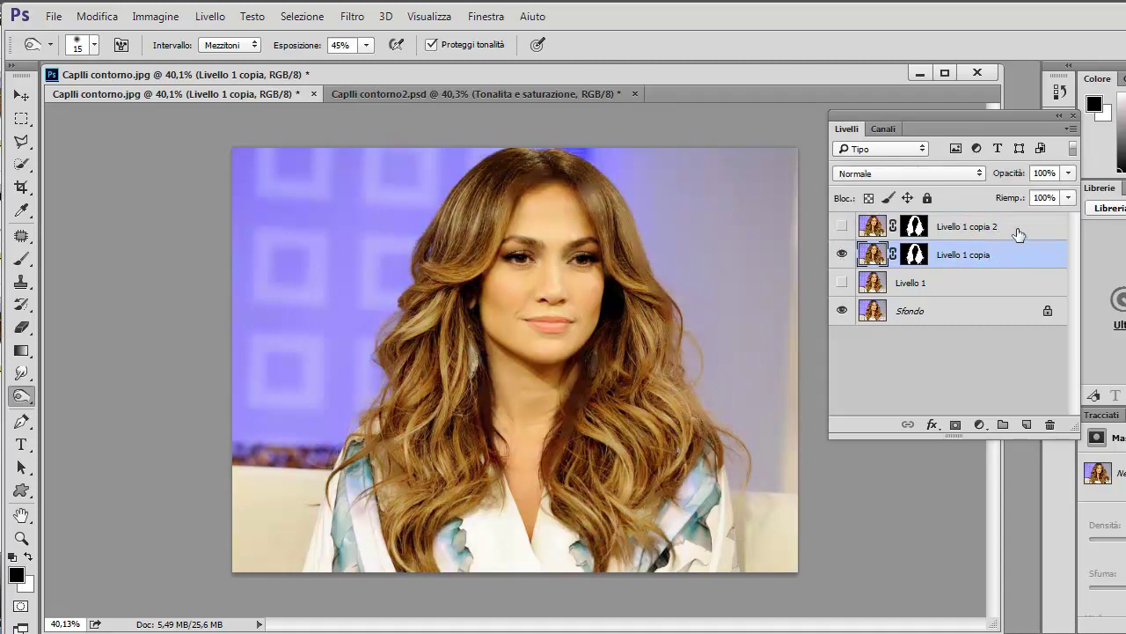
pyautogui.click(970, 173)
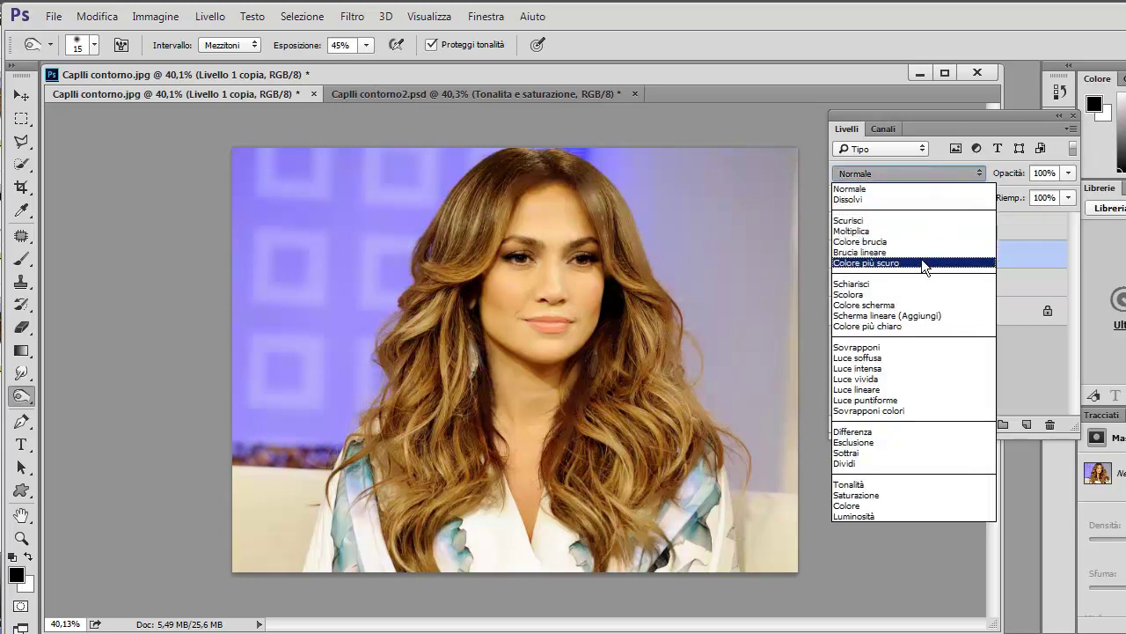
pyautogui.click(913, 231)
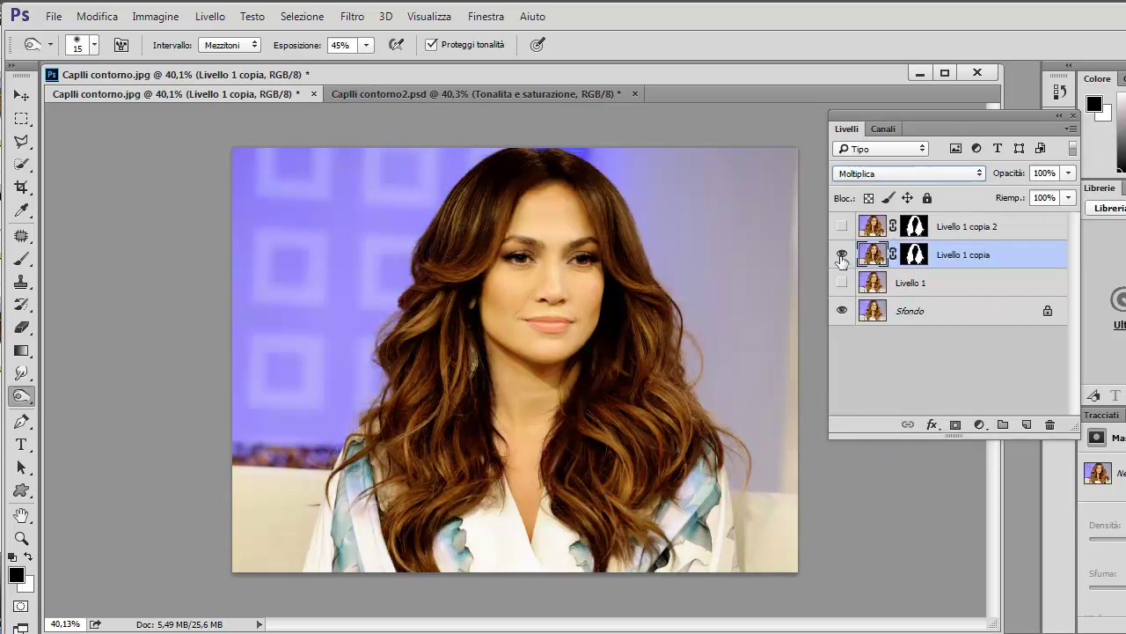
pyautogui.click(843, 255)
pyautogui.click(842, 255)
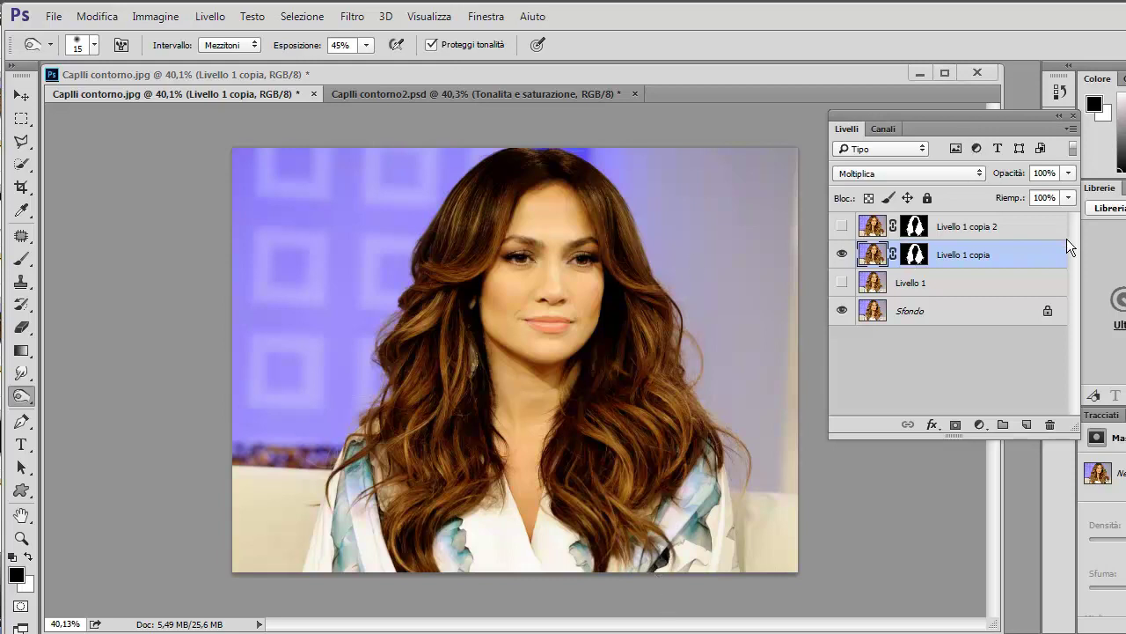
pyautogui.click(1014, 227)
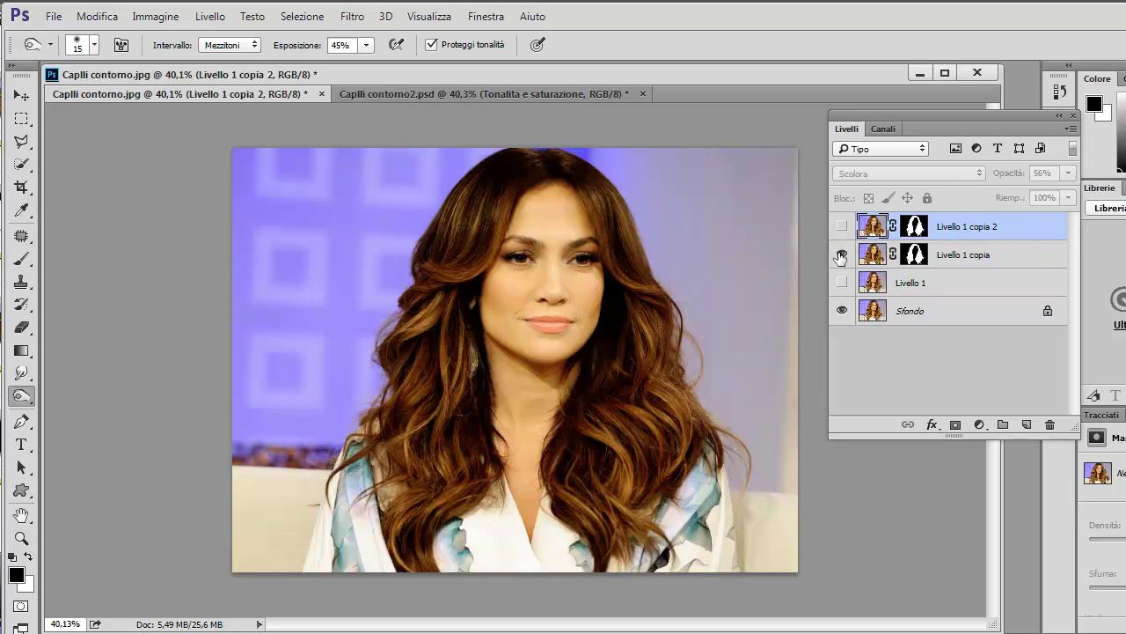
pyautogui.click(842, 255)
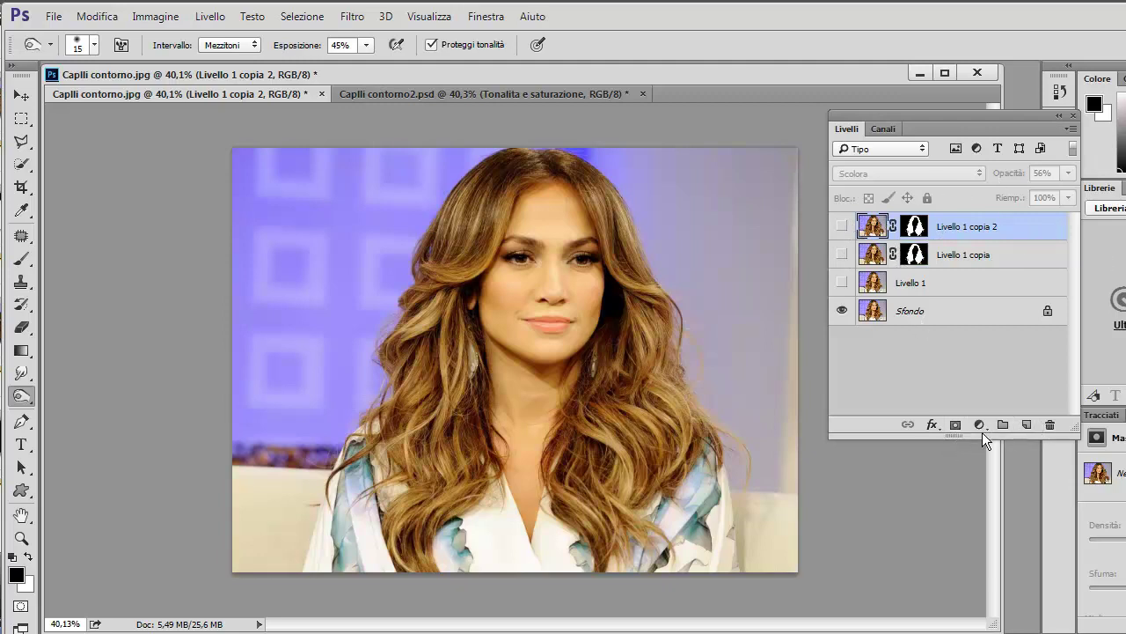
# Add a Tonalità/saturazione adjustment layer and replace its mask with Livello 1 copia 2's hair mask.
pyautogui.click(980, 426)
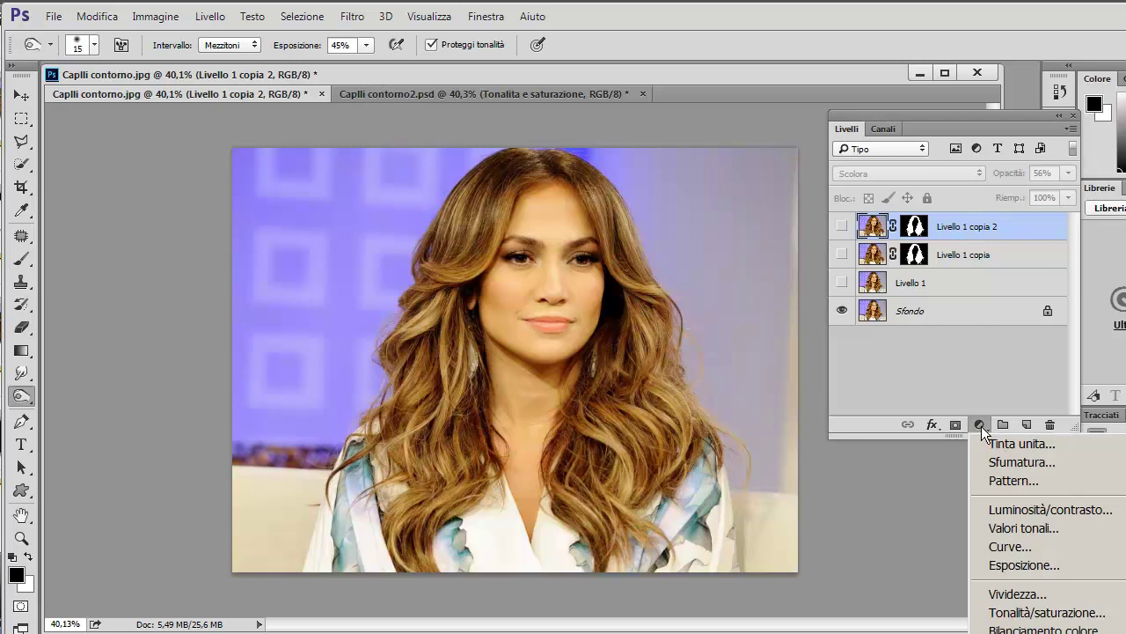
pyautogui.click(1001, 613)
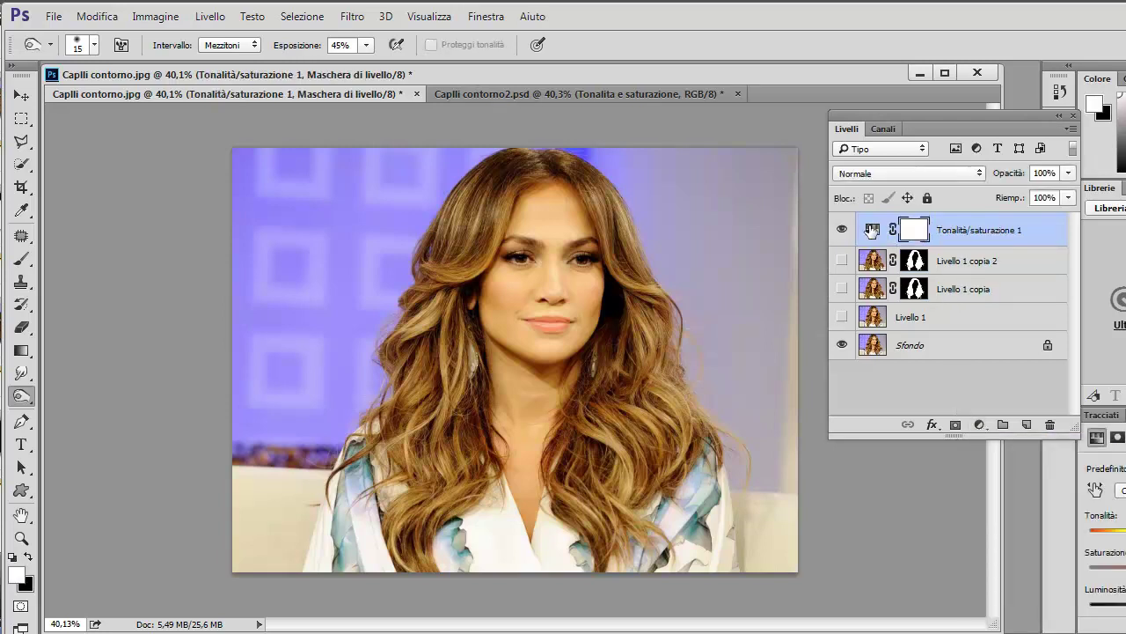
pyautogui.click(915, 260)
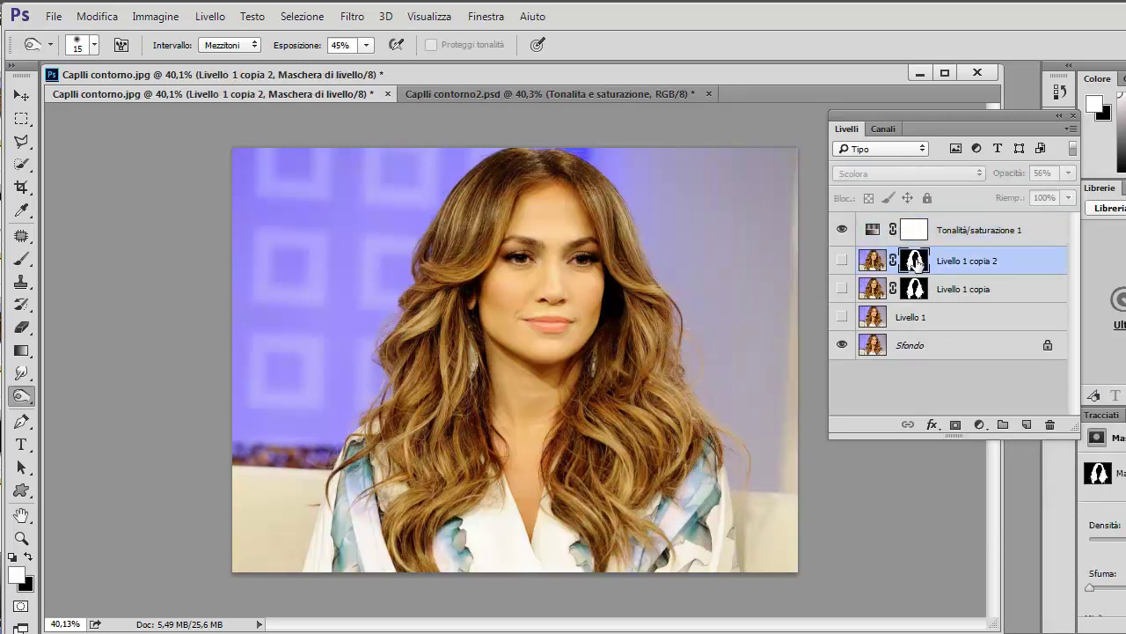
pyautogui.moveTo(918, 262); pyautogui.dragTo(915, 231)
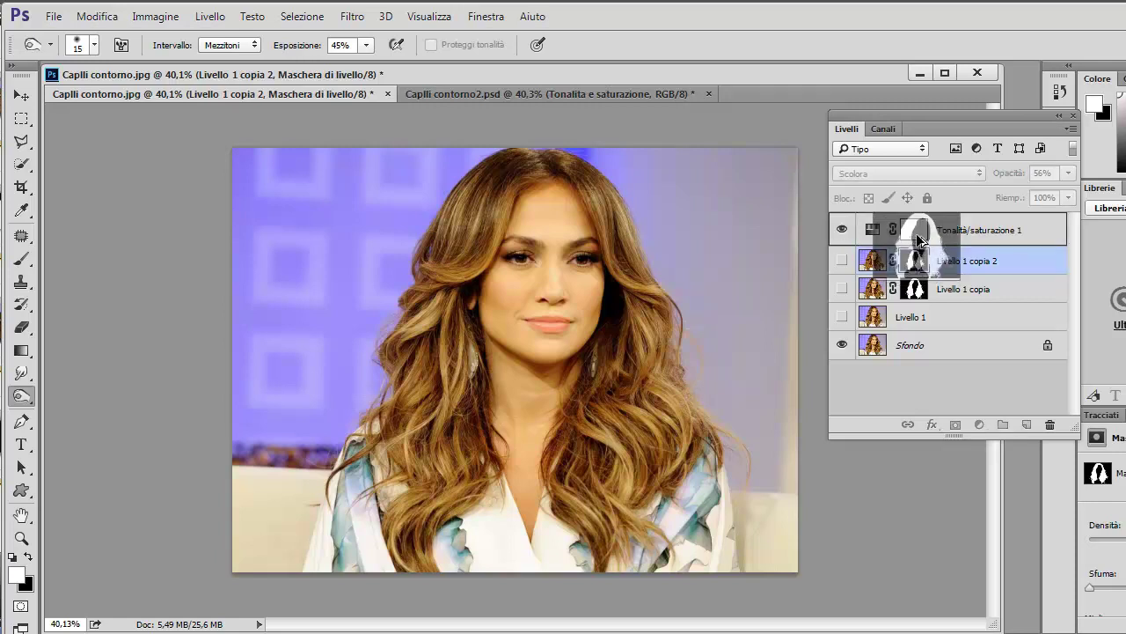
pyautogui.click(659, 264)
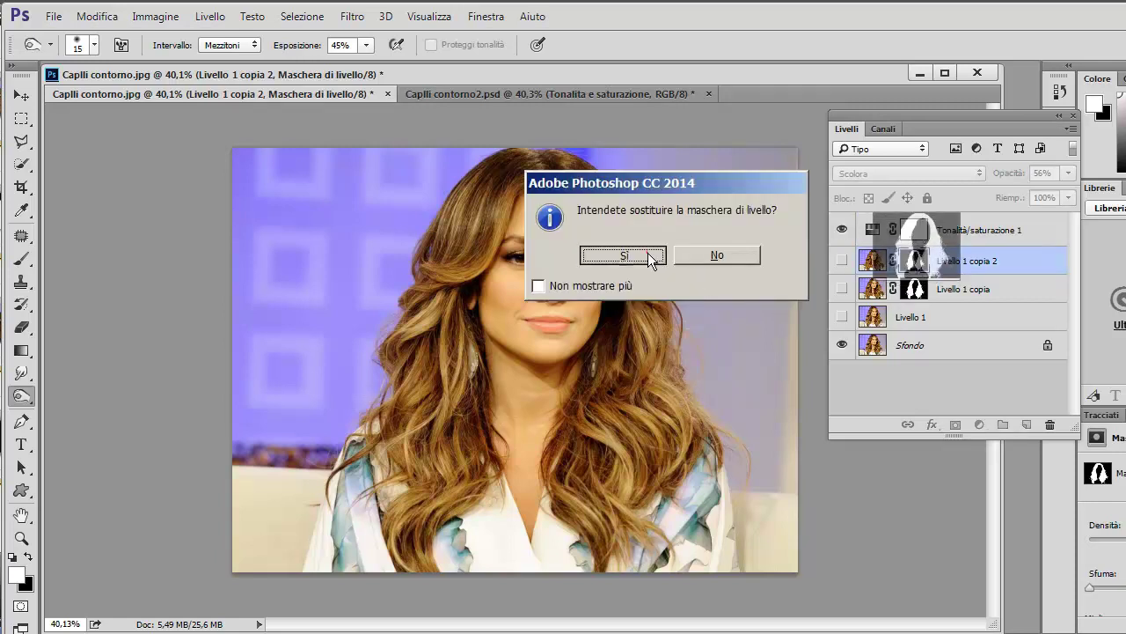
pyautogui.click(871, 231)
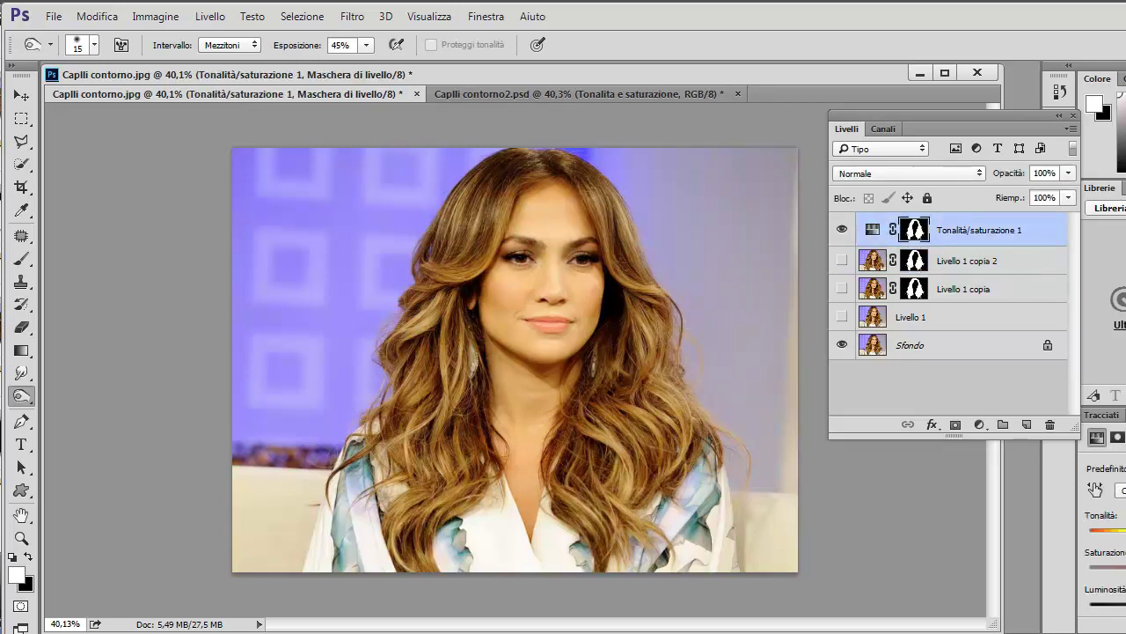
# Tint the hair reddish-brown with Tonalità -17, Saturazione -9 and Luminosità -26.
pyautogui.moveTo(1102, 415)
pyautogui.mouseDown()
pyautogui.moveTo(338, 263)
pyautogui.moveTo(147, 138)
pyautogui.moveTo(237, 149)
pyautogui.mouseUp()
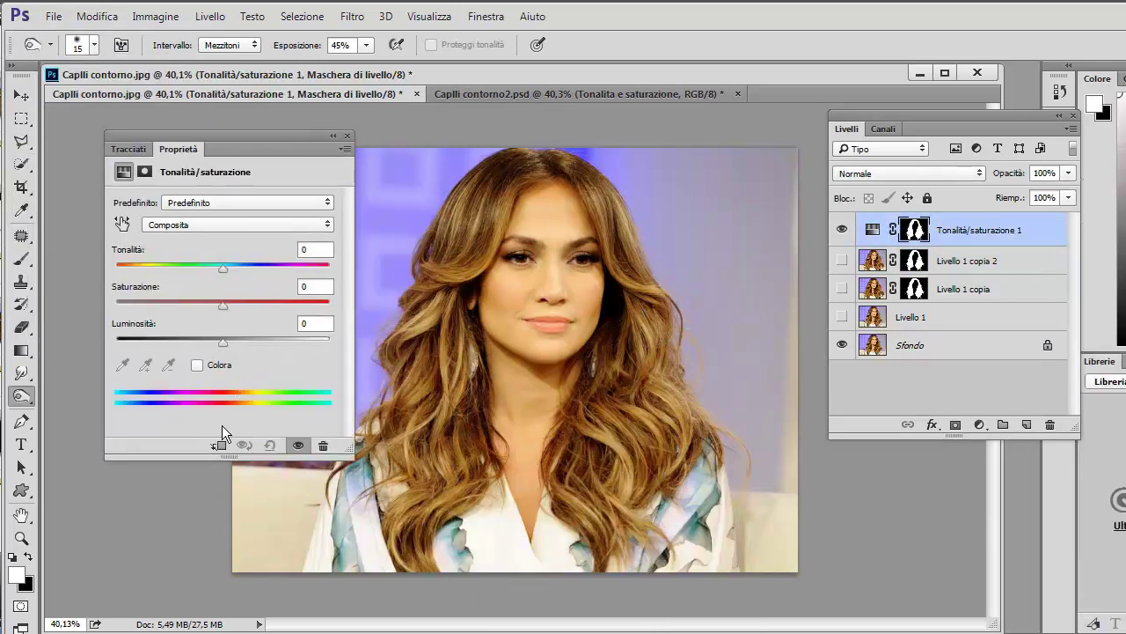
pyautogui.moveTo(195, 457); pyautogui.dragTo(181, 501)
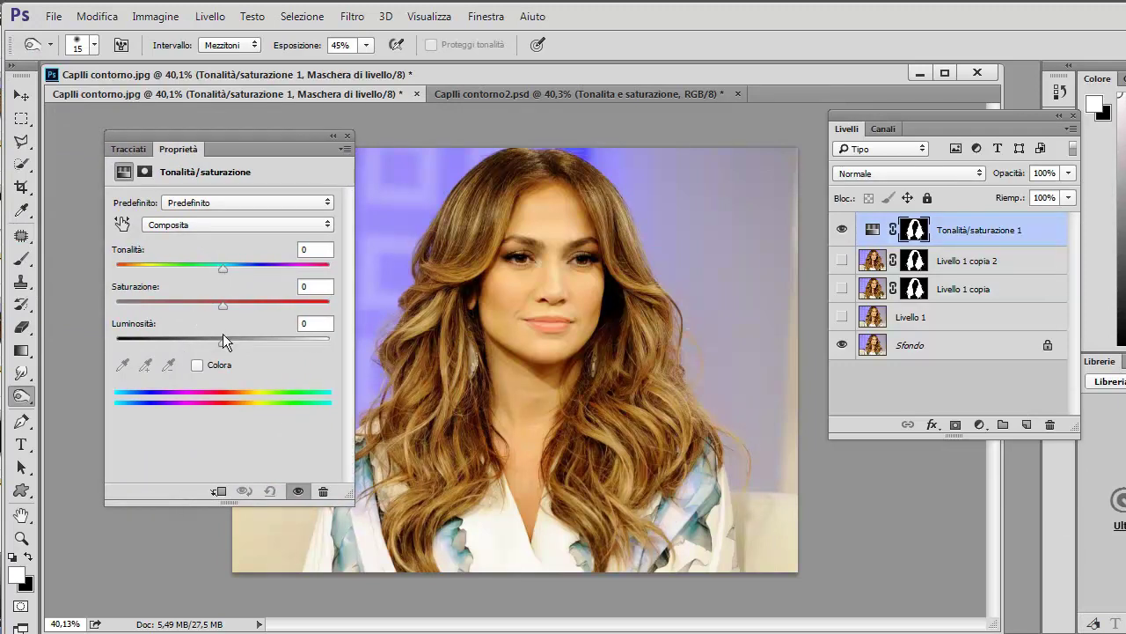
pyautogui.moveTo(224, 344)
pyautogui.mouseDown()
pyautogui.moveTo(181, 345)
pyautogui.moveTo(195, 345)
pyautogui.mouseUp()
pyautogui.moveTo(223, 267); pyautogui.dragTo(122, 274)
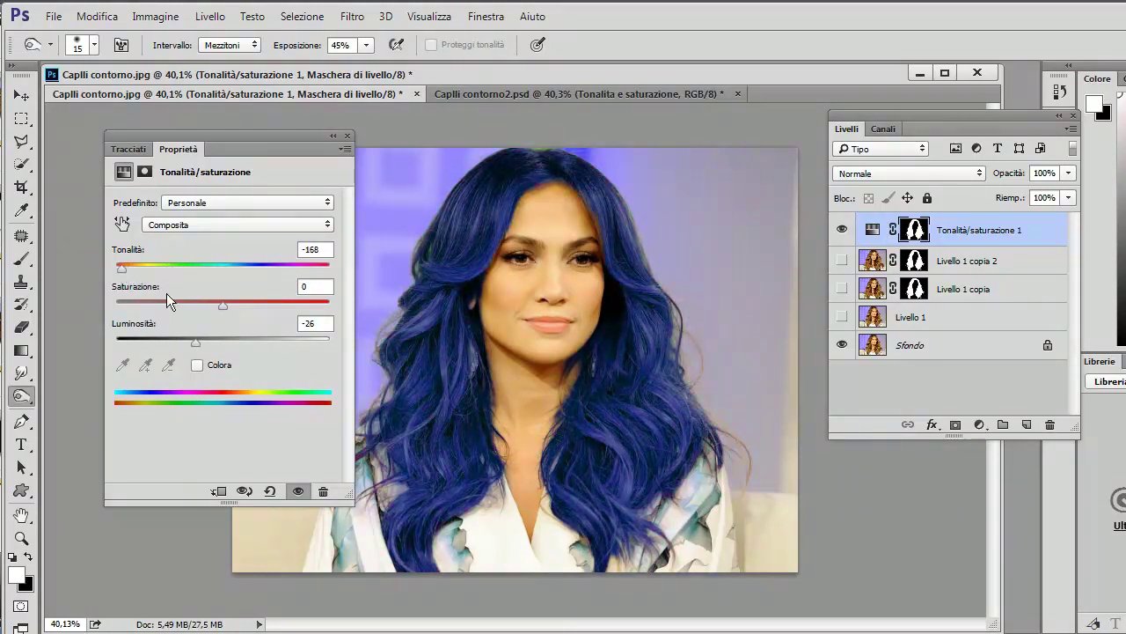
pyautogui.moveTo(209, 306); pyautogui.dragTo(222, 307)
pyautogui.moveTo(137, 276)
pyautogui.mouseDown()
pyautogui.moveTo(204, 280)
pyautogui.moveTo(209, 307)
pyautogui.moveTo(233, 304)
pyautogui.mouseUp()
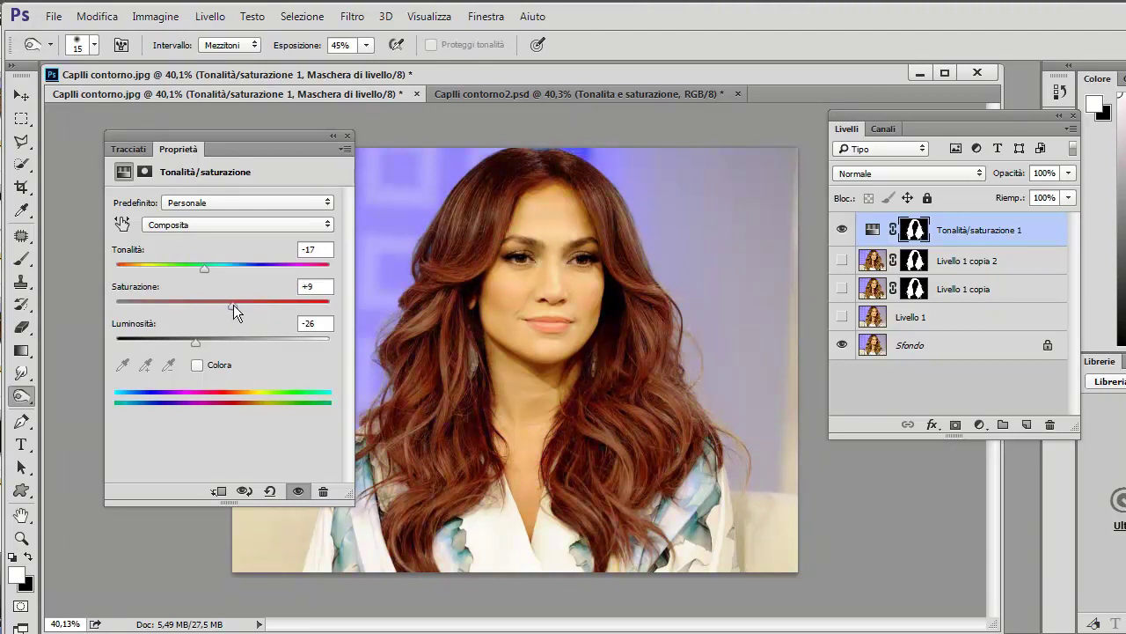
pyautogui.moveTo(196, 341); pyautogui.dragTo(195, 340)
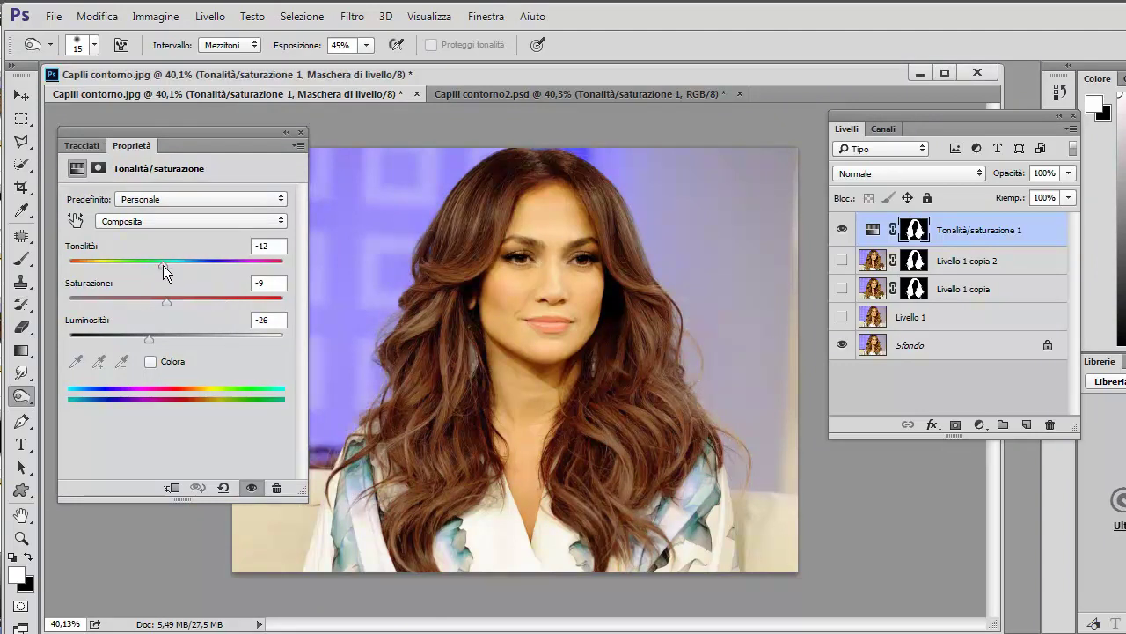
pyautogui.moveTo(163, 265); pyautogui.dragTo(156, 266)
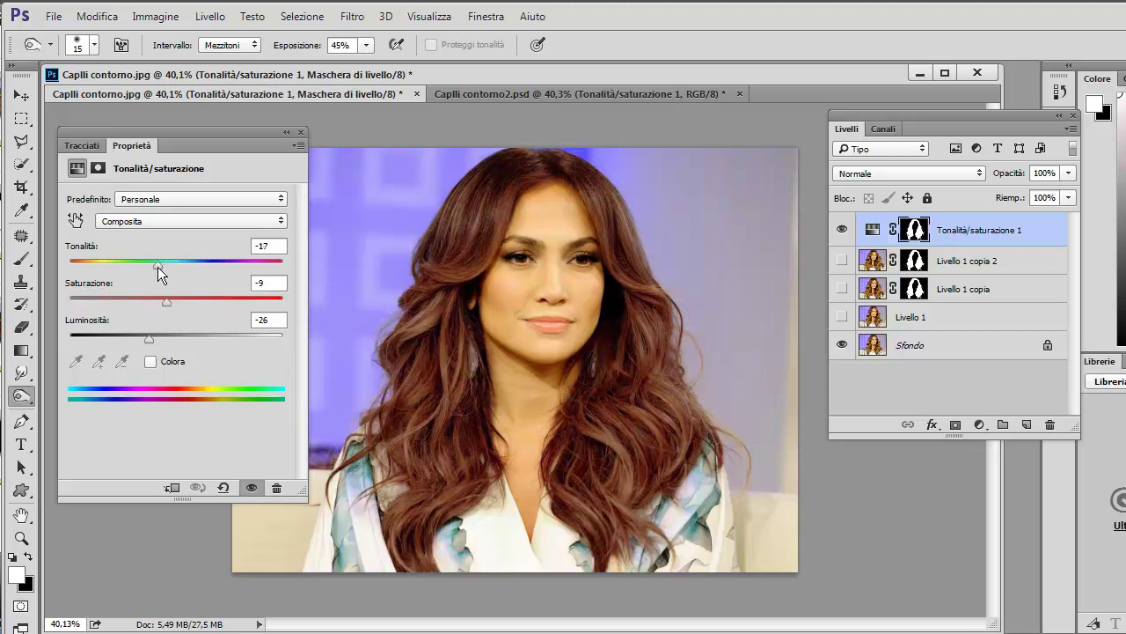
# Turn the hair grey with Tonalità -180, Saturazione -100 and Luminosità -18.
pyautogui.moveTo(168, 302); pyautogui.dragTo(79, 301)
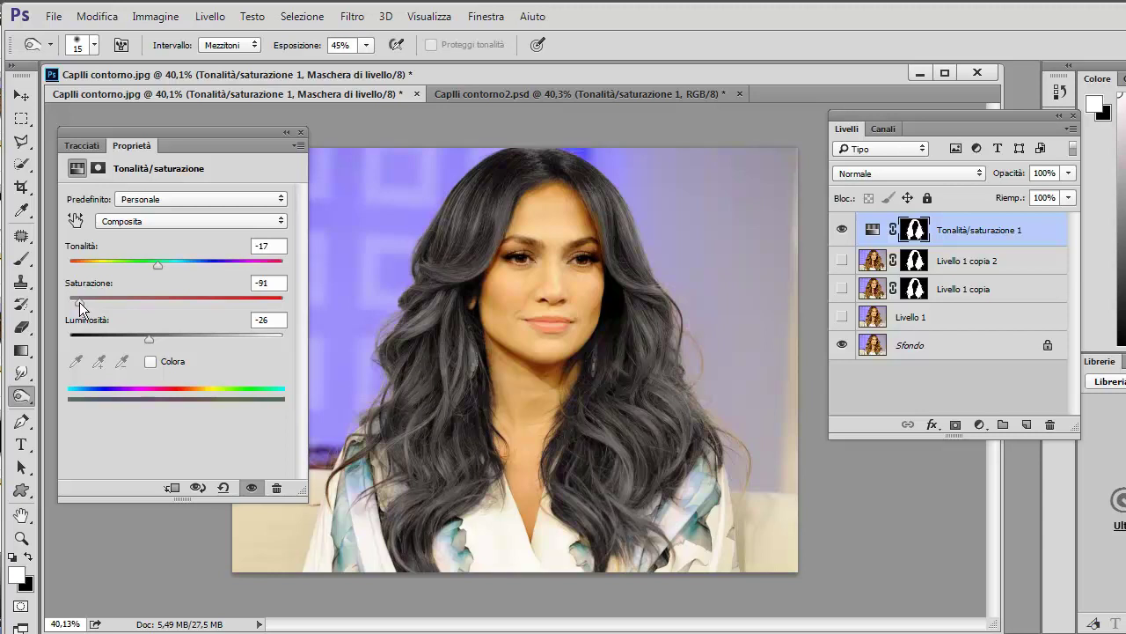
pyautogui.moveTo(149, 339); pyautogui.dragTo(109, 335)
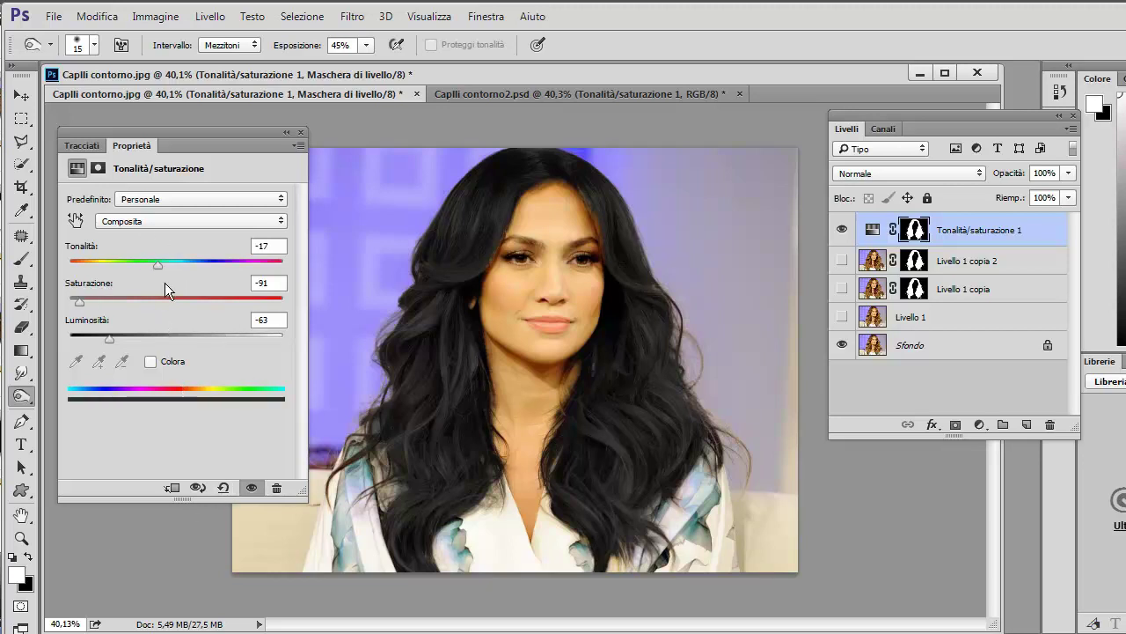
pyautogui.moveTo(158, 264)
pyautogui.mouseDown()
pyautogui.moveTo(57, 274)
pyautogui.moveTo(61, 308)
pyautogui.mouseUp()
pyautogui.moveTo(108, 339); pyautogui.dragTo(157, 344)
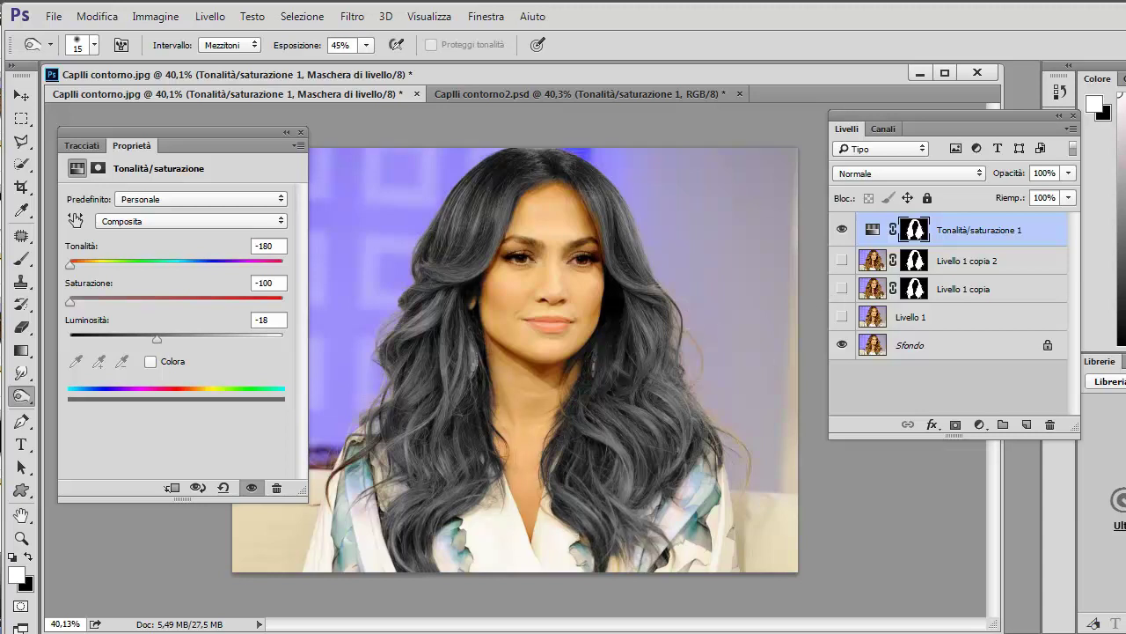
# In Caplli contorno2.psd, hide the Tonalità/saturazione 1 adjustment layer.
pyautogui.click(496, 93)
pyautogui.moveTo(206, 152); pyautogui.dragTo(1062, 499)
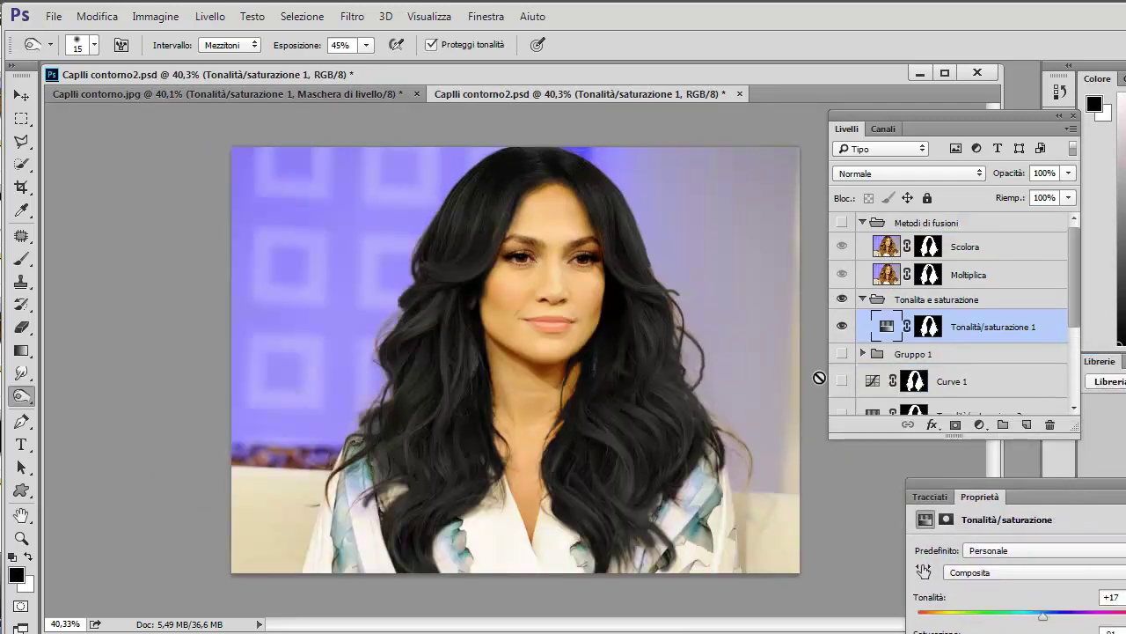
pyautogui.click(842, 327)
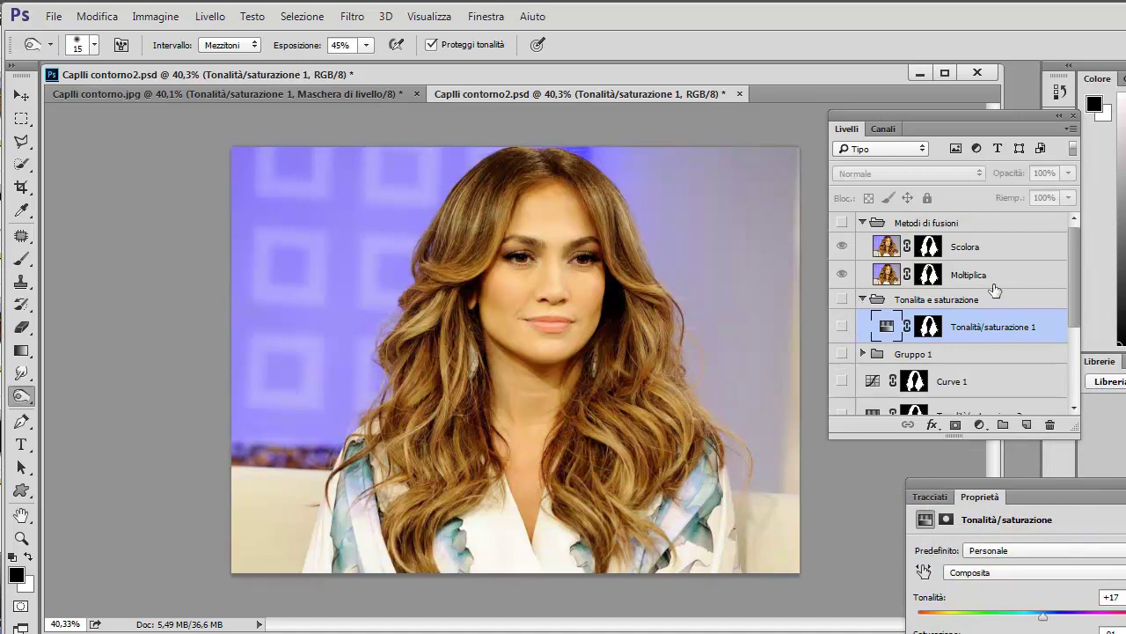
pyautogui.moveTo(1072, 287); pyautogui.dragTo(1078, 362)
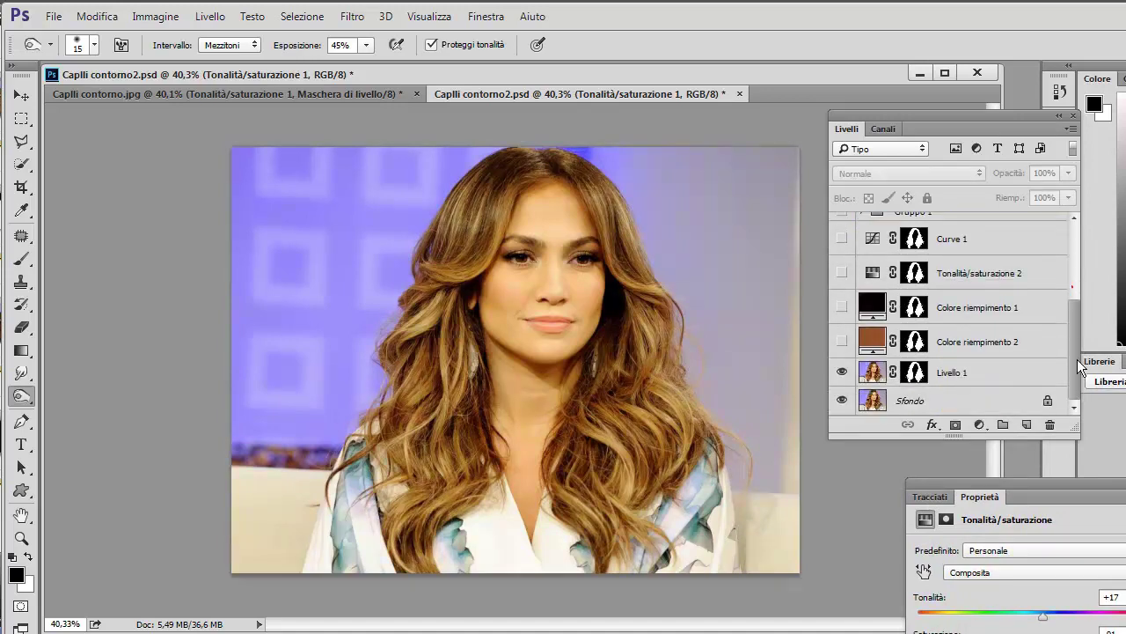
# Show and select Colore riempimento 2, keeping Colore riempimento 1 hidden.
pyautogui.click(841, 307)
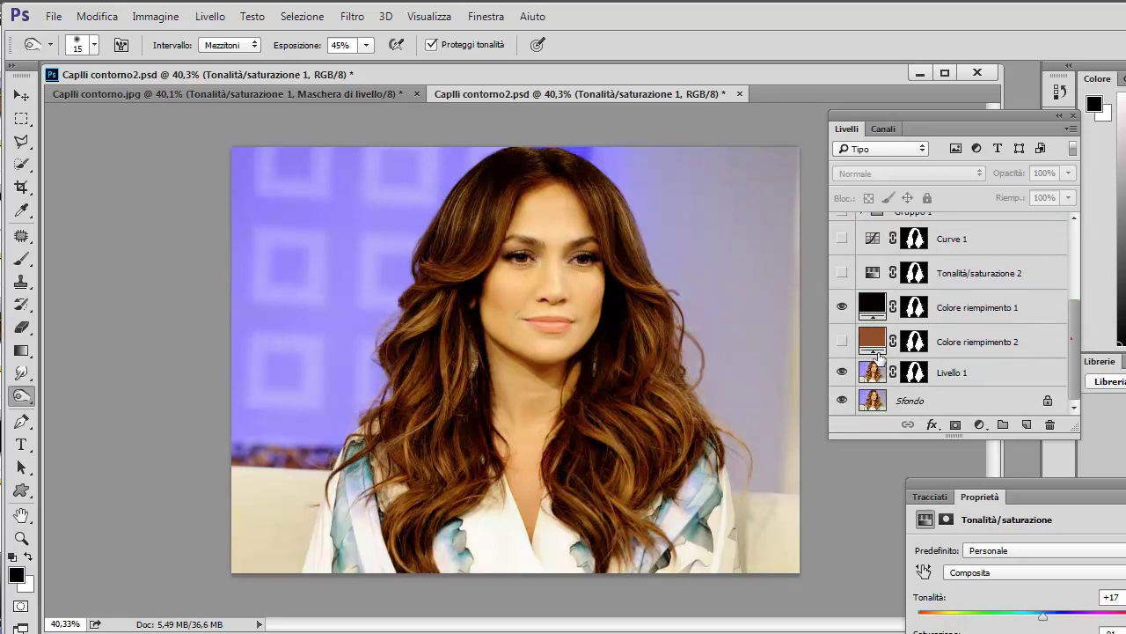
pyautogui.click(842, 342)
pyautogui.click(842, 306)
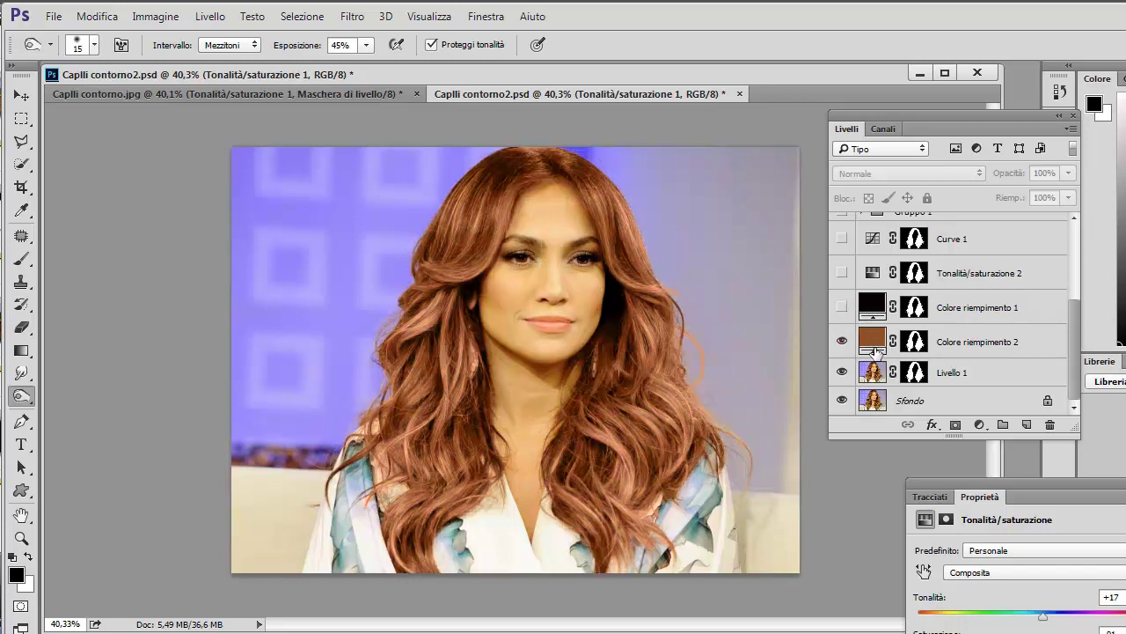
pyautogui.click(924, 345)
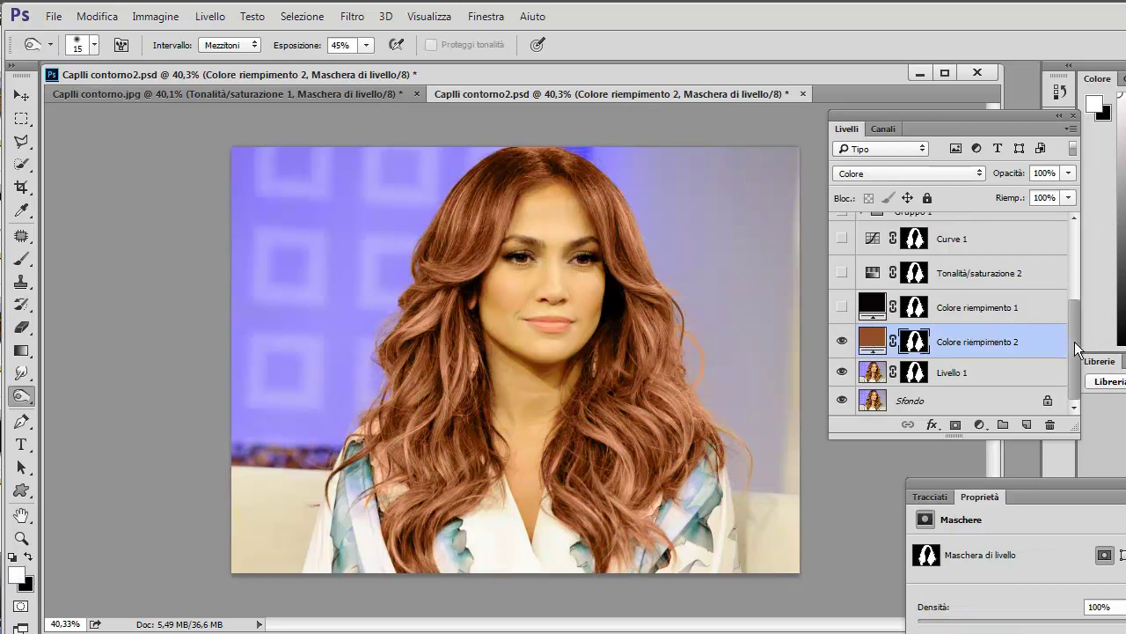
pyautogui.moveTo(1076, 351)
pyautogui.mouseDown()
pyautogui.moveTo(1077, 287)
pyautogui.moveTo(1078, 352)
pyautogui.mouseUp()
pyautogui.click(872, 342)
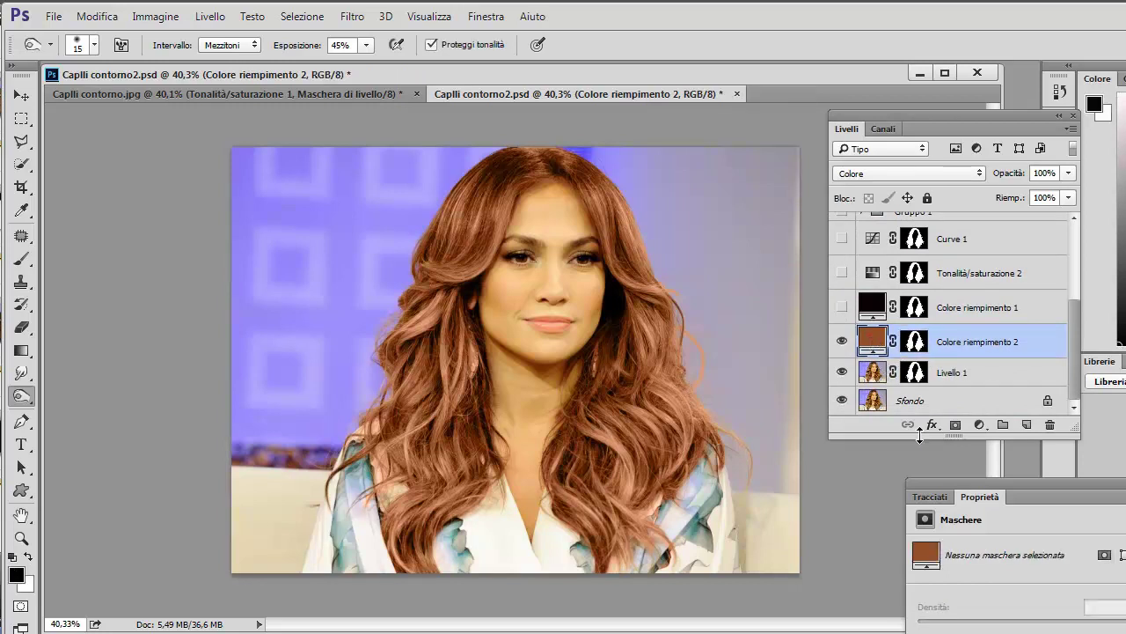
pyautogui.moveTo(1030, 492); pyautogui.dragTo(246, 161)
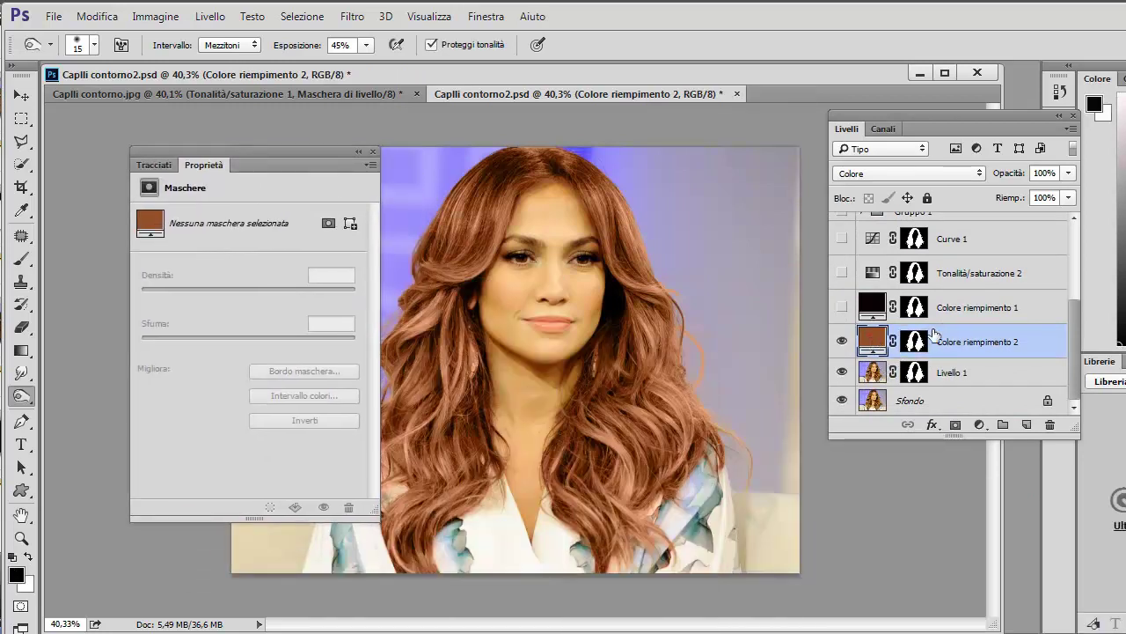
pyautogui.doubleClick(872, 338)
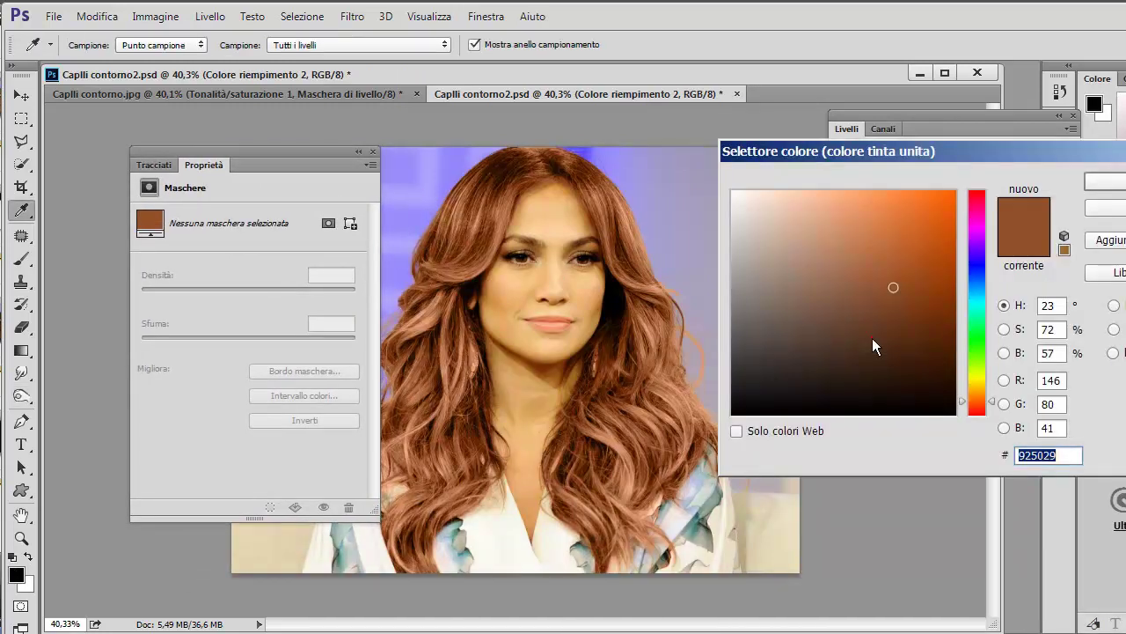
pyautogui.moveTo(920, 291)
pyautogui.mouseDown()
pyautogui.moveTo(845, 263)
pyautogui.moveTo(923, 315)
pyautogui.moveTo(840, 219)
pyautogui.moveTo(815, 217)
pyautogui.moveTo(881, 214)
pyautogui.mouseUp()
pyautogui.click(1104, 207)
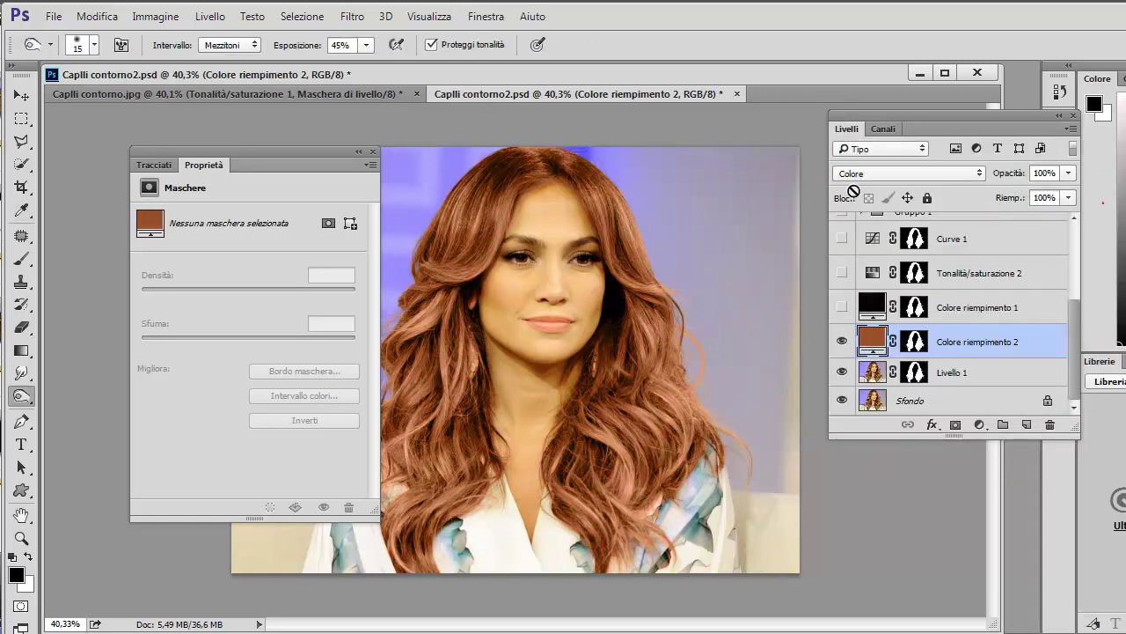
pyautogui.moveTo(284, 165); pyautogui.dragTo(140, 215)
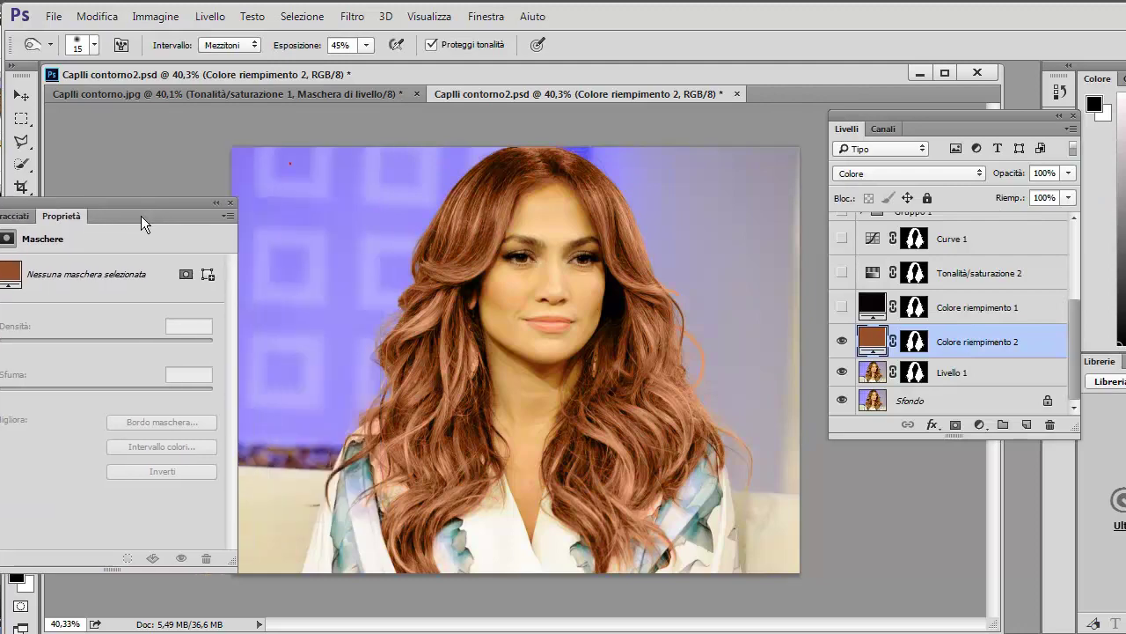
# On Caplli contorno.jpg, hide Tonalità/saturazione 1 and show and select Livello 1 copia.
pyautogui.click(285, 95)
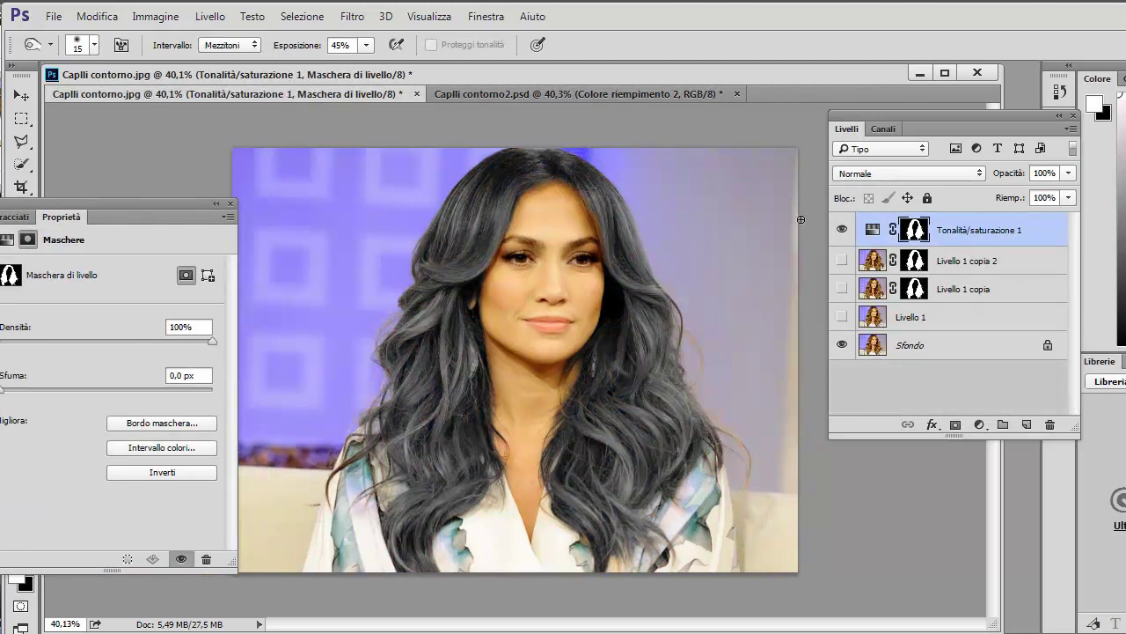
pyautogui.click(842, 230)
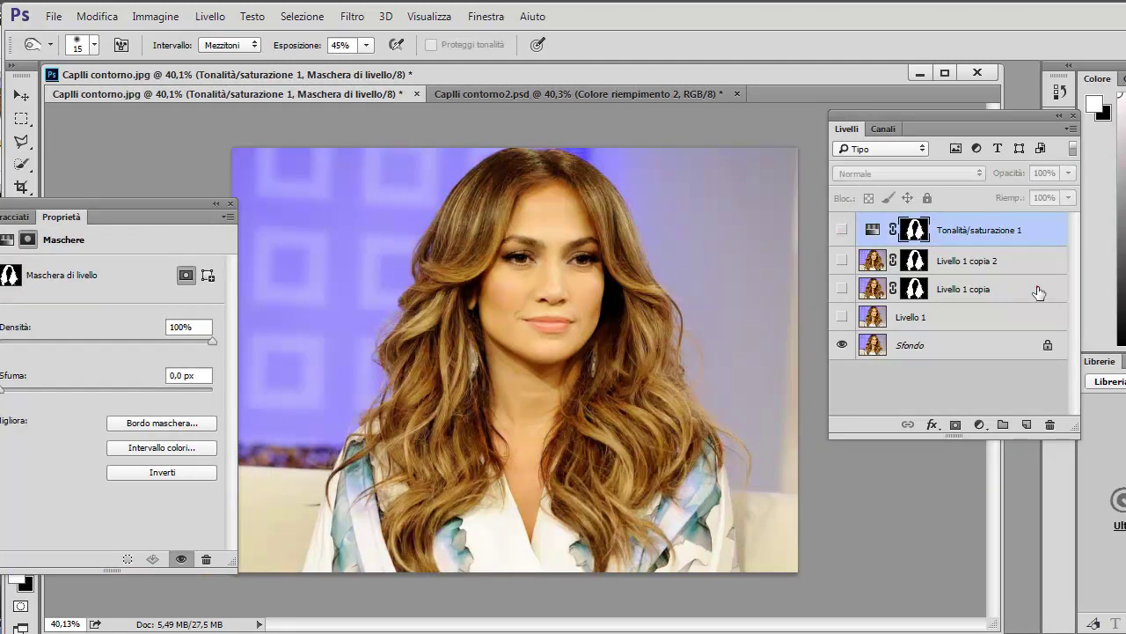
pyautogui.click(993, 291)
pyautogui.click(842, 288)
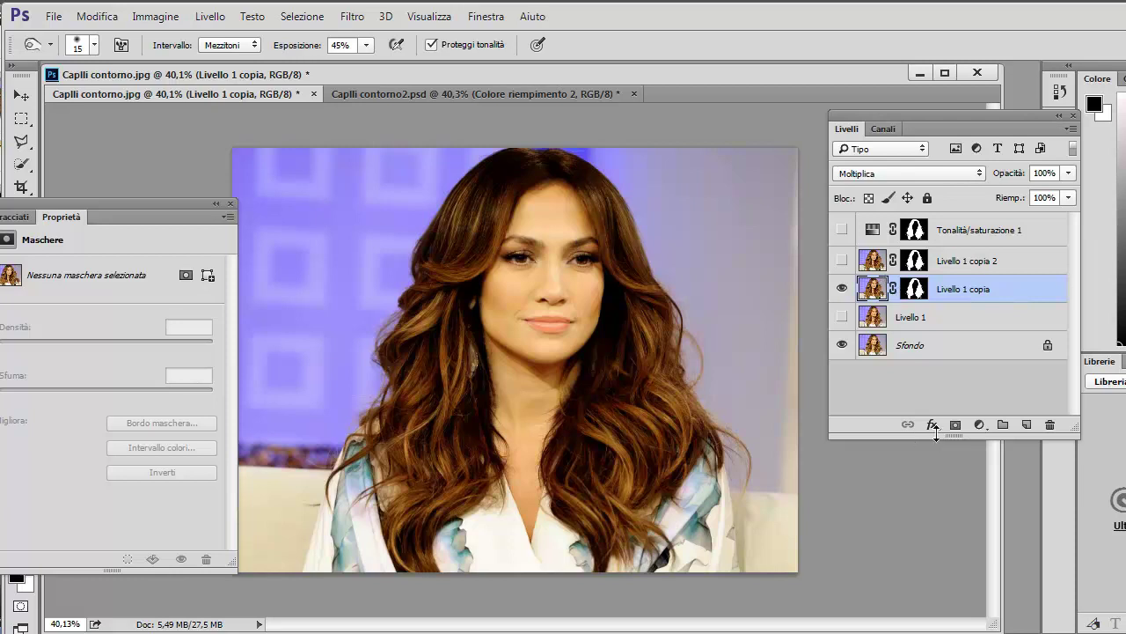
pyautogui.click(980, 425)
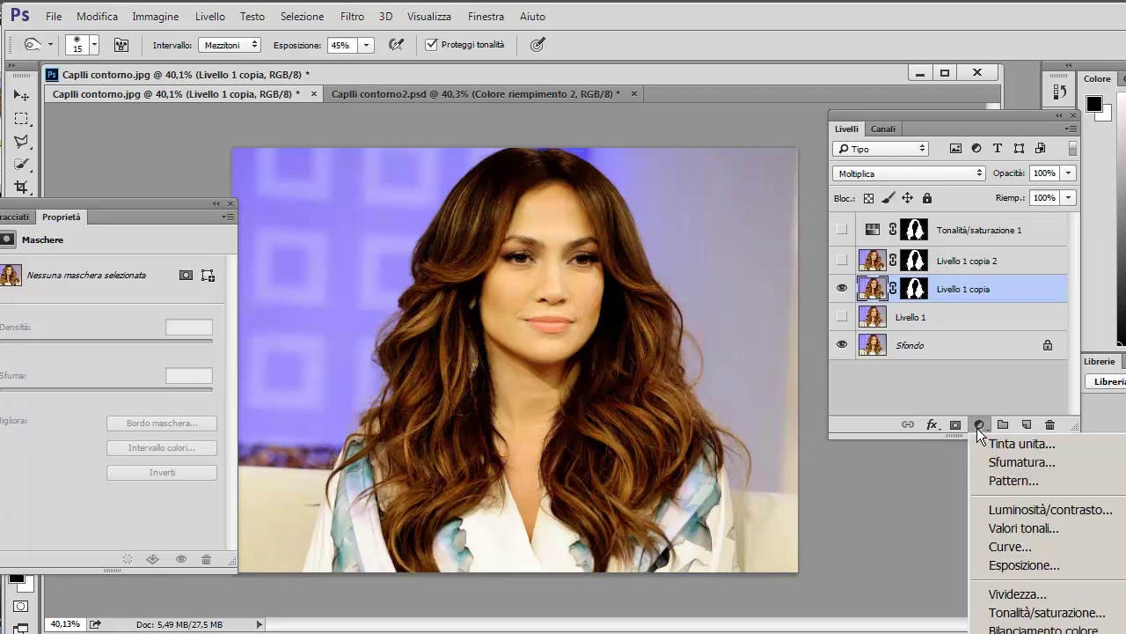
# Add a near-black #110101 solid colour fill layer.
pyautogui.click(1000, 446)
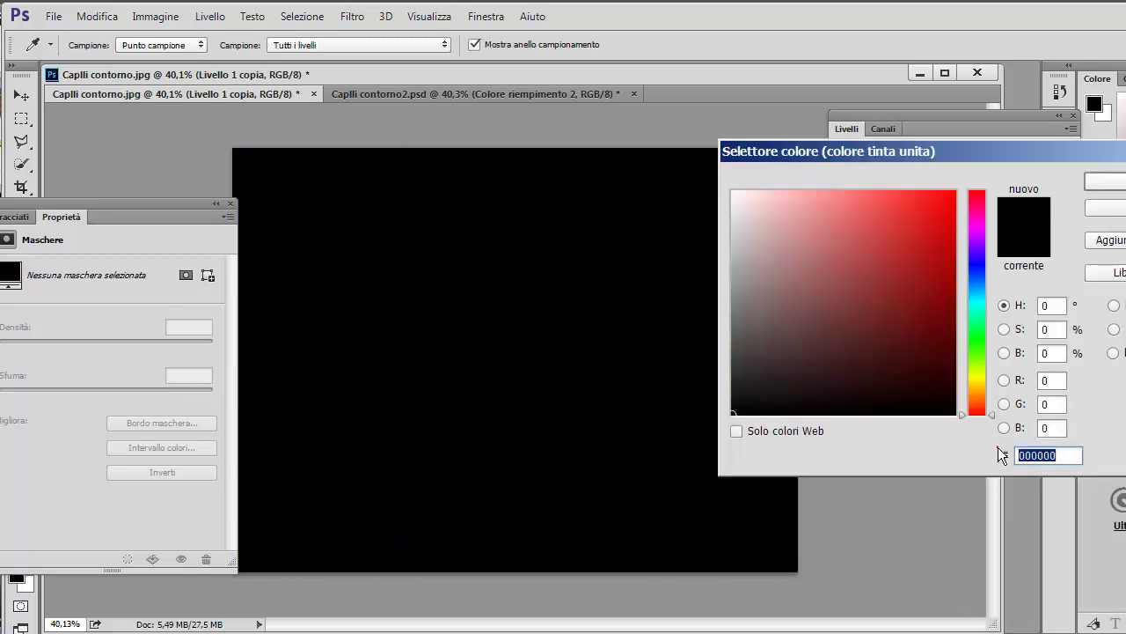
pyautogui.moveTo(920, 390); pyautogui.dragTo(941, 398)
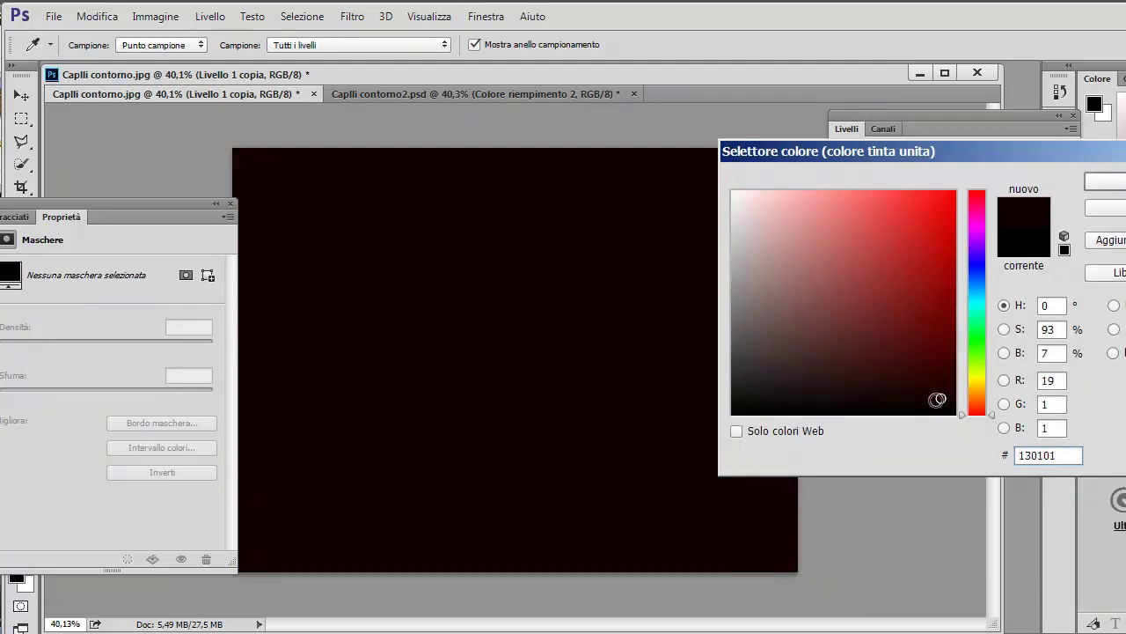
pyautogui.click(938, 400)
pyautogui.click(1106, 182)
# Replace Colore riempimento 1's mask with Livello 1 copia's hair mask.
pyautogui.click(915, 324)
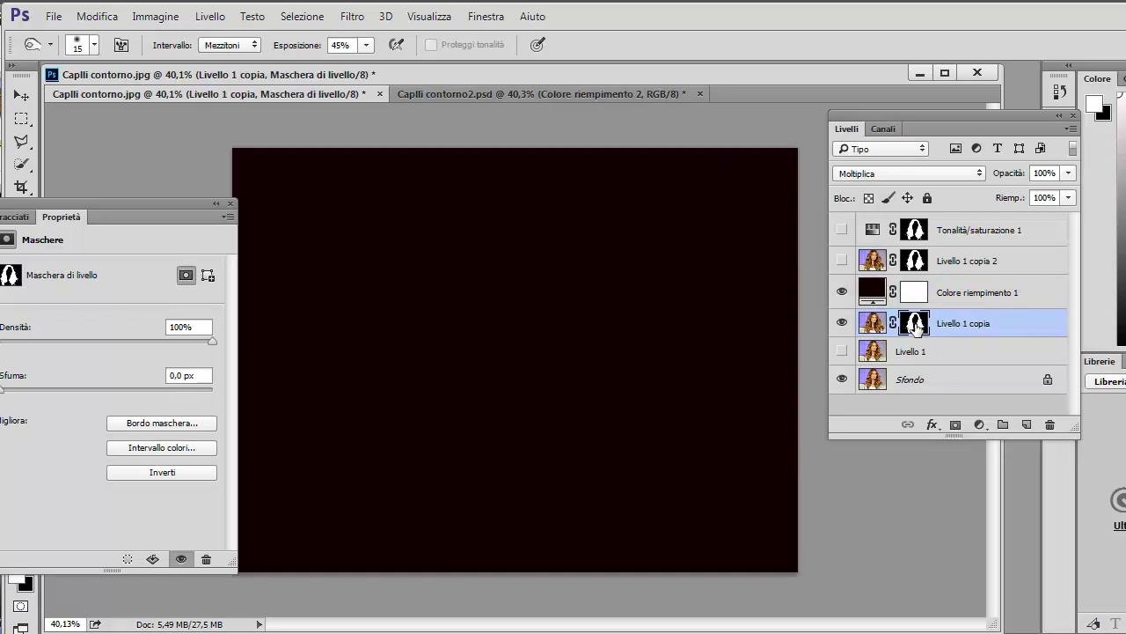
pyautogui.moveTo(915, 324); pyautogui.dragTo(914, 290)
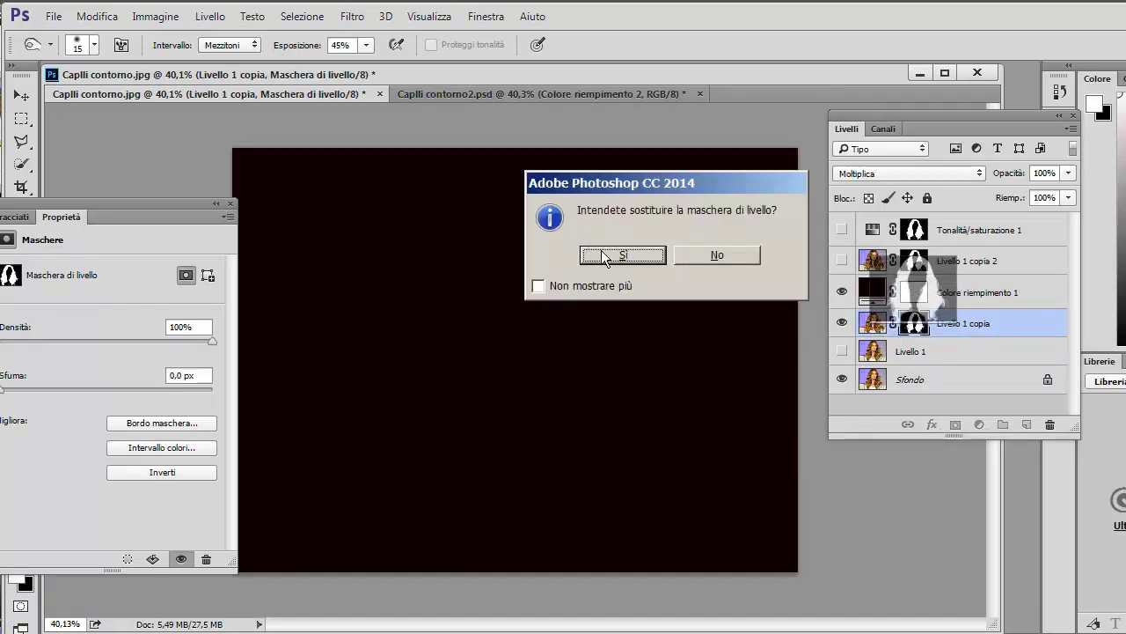
pyautogui.click(602, 253)
# Blend Colore riempimento 1 in Luce soffusa, then hide and select Livello 1 copia.
pyautogui.click(955, 292)
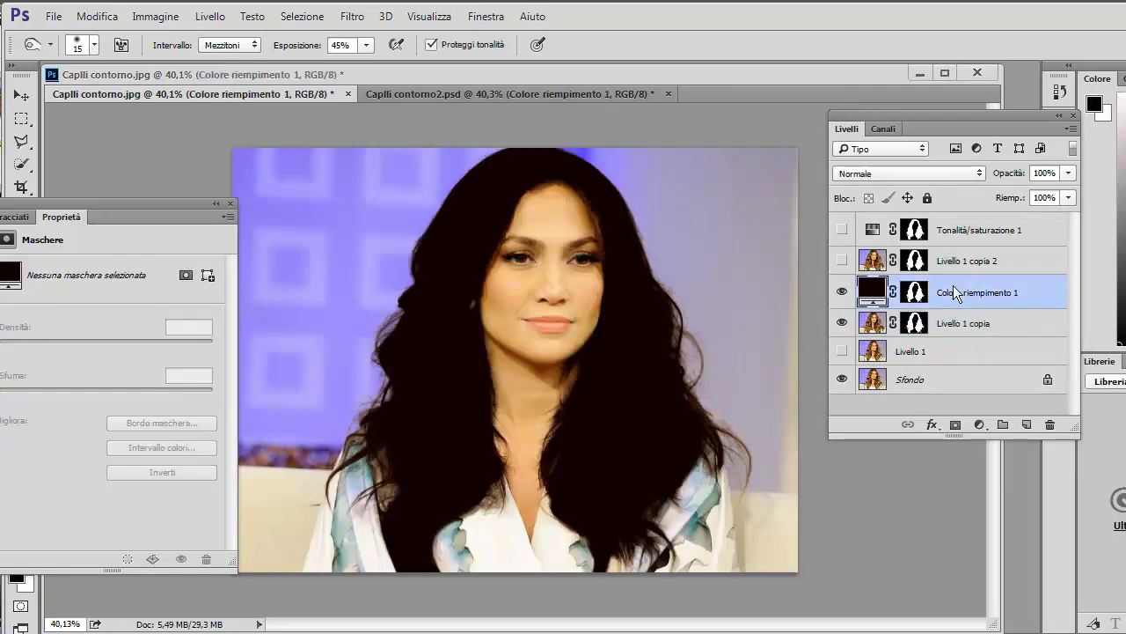
pyautogui.click(949, 172)
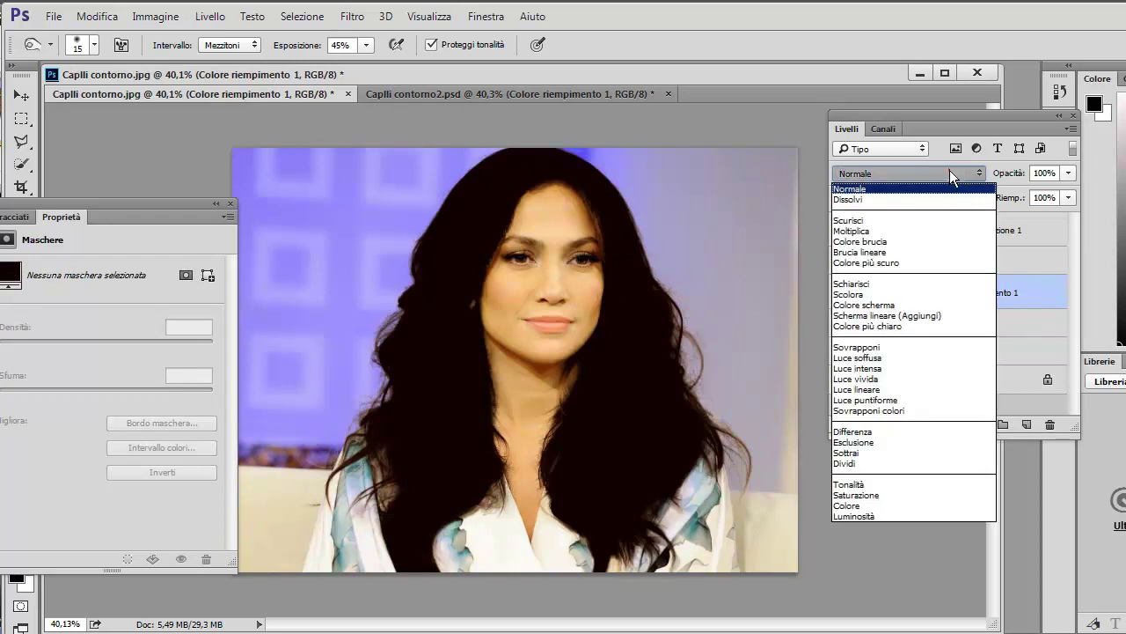
pyautogui.click(903, 357)
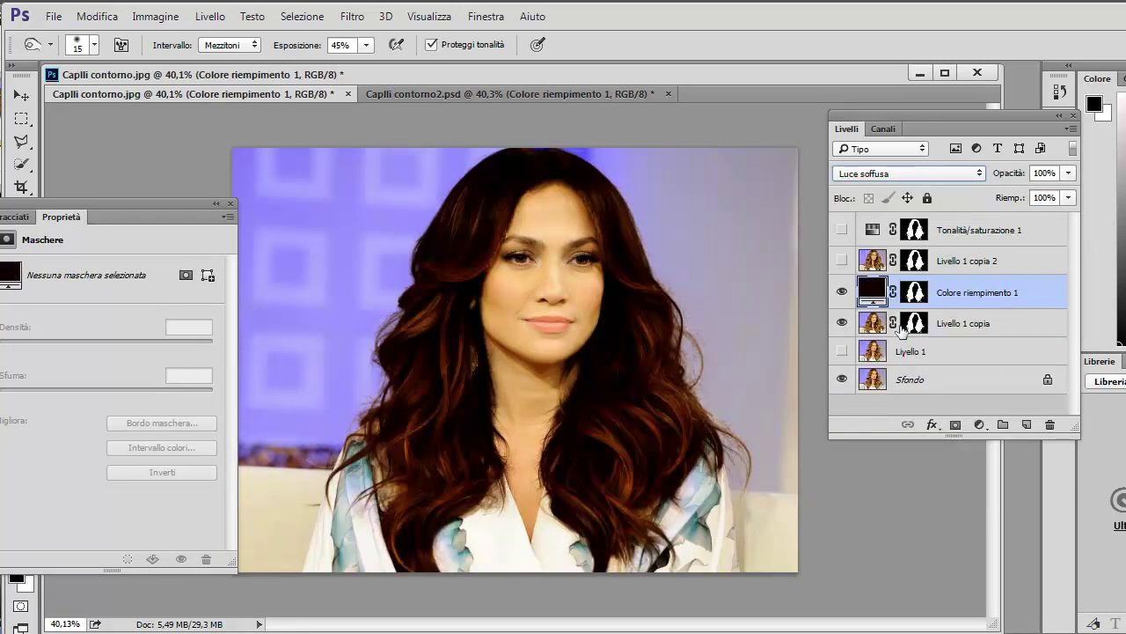
pyautogui.click(842, 323)
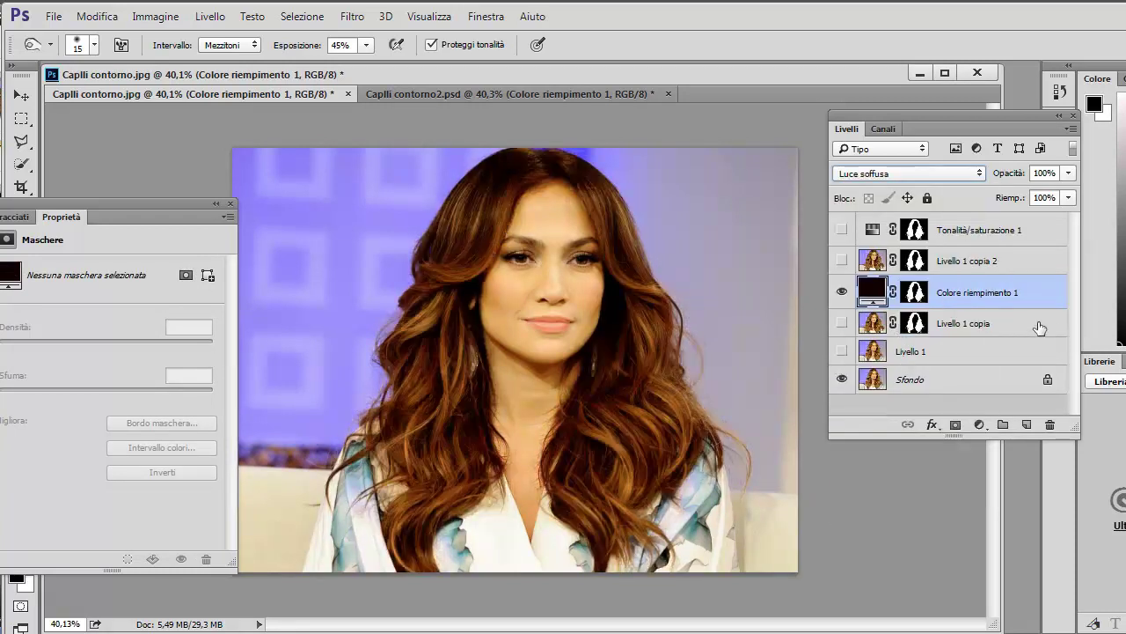
pyautogui.click(1028, 326)
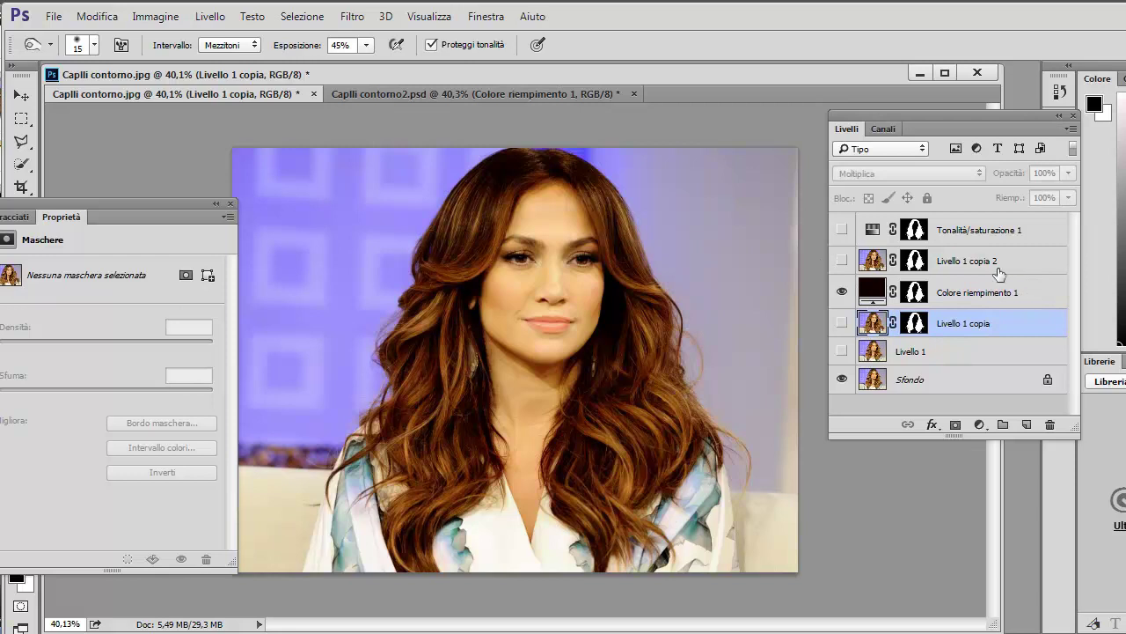
pyautogui.click(979, 426)
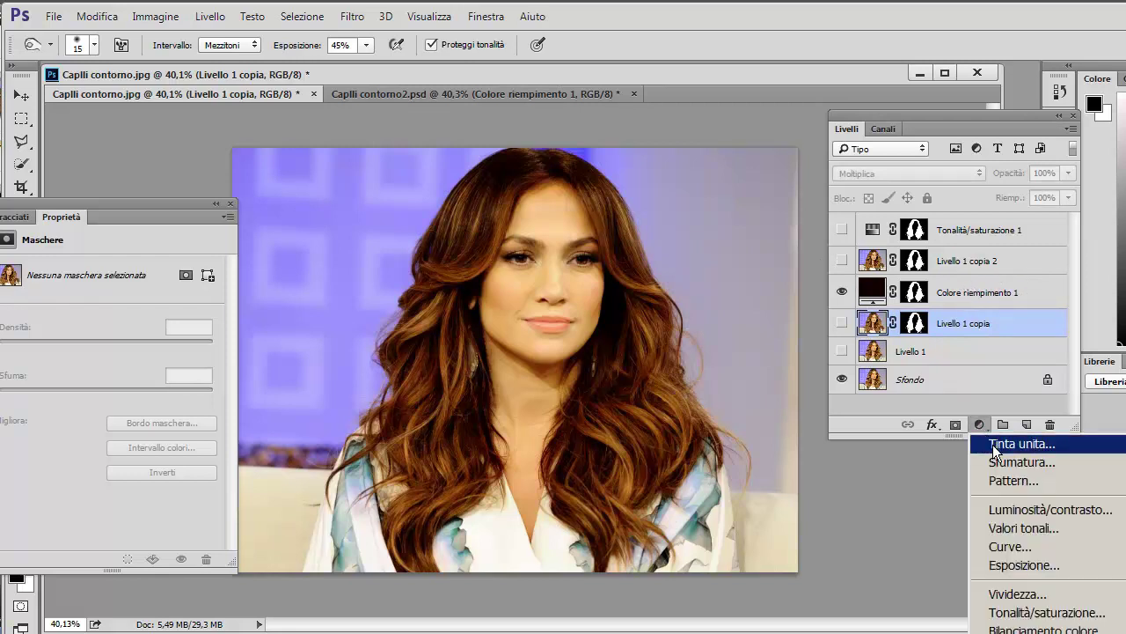
# Add a brown #734e13 solid colour fill layer above Livello 1 copia.
pyautogui.click(993, 444)
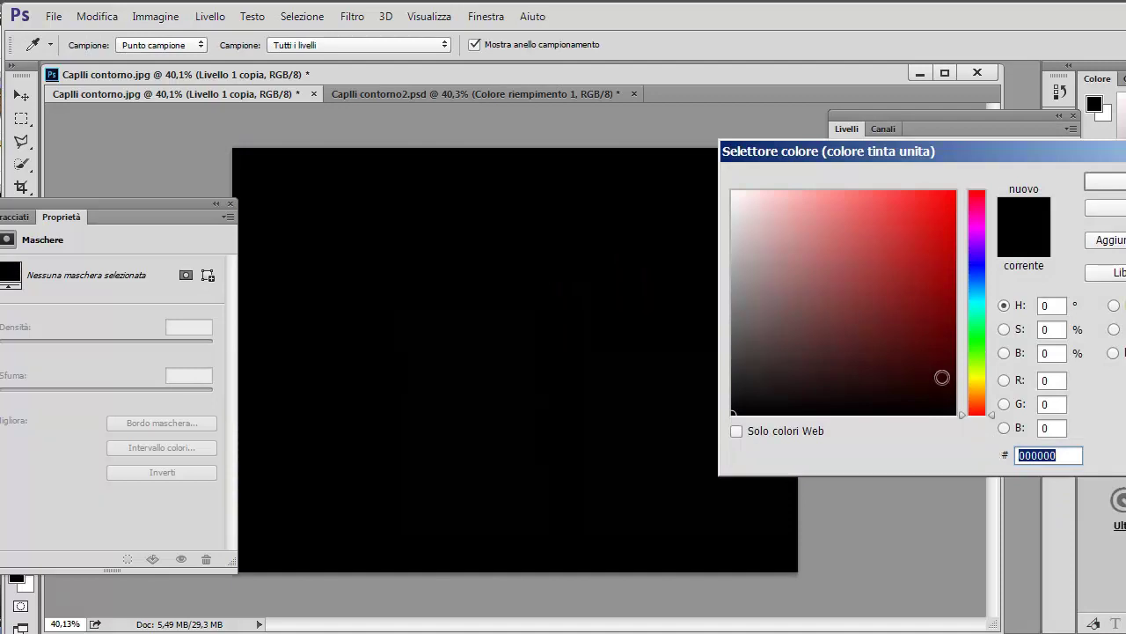
pyautogui.click(979, 393)
pyautogui.click(929, 295)
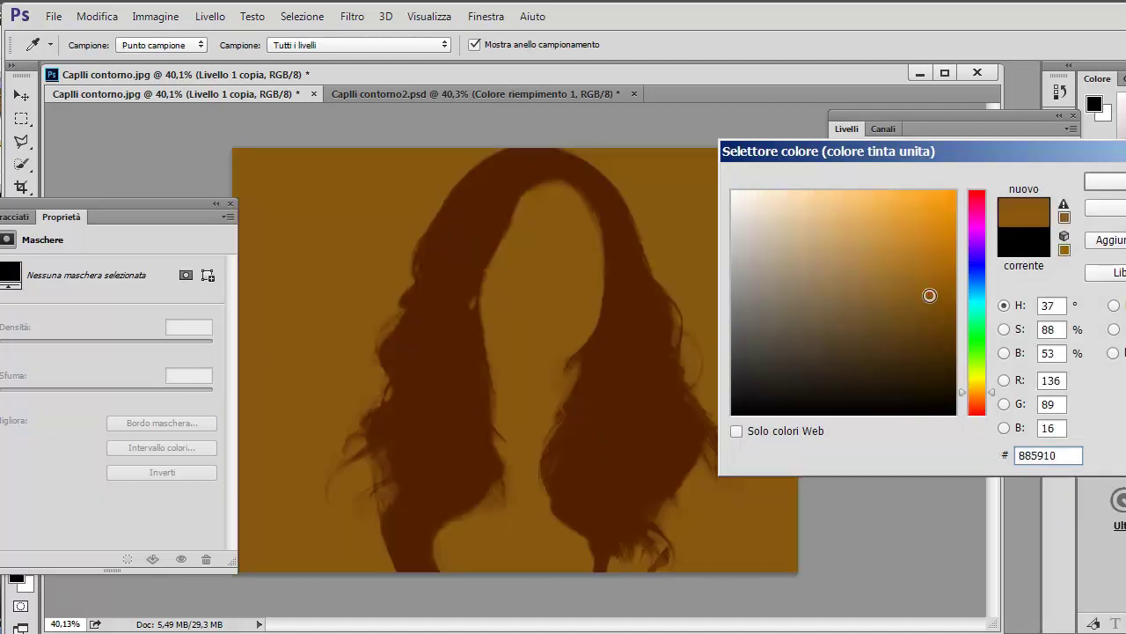
pyautogui.click(938, 312)
pyautogui.click(920, 281)
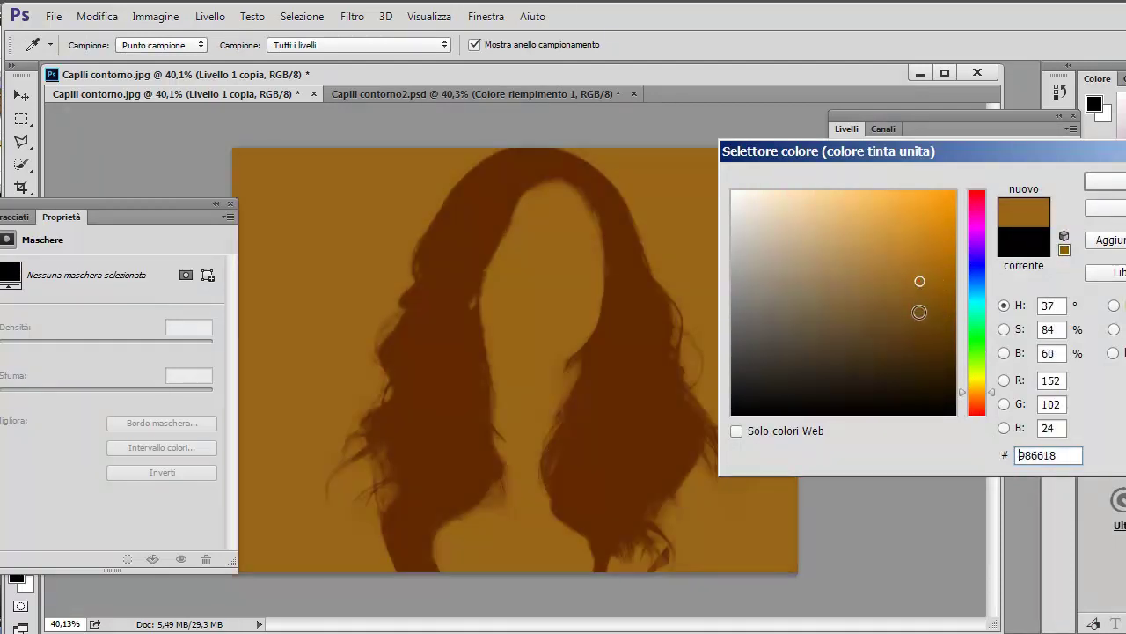
pyautogui.click(919, 313)
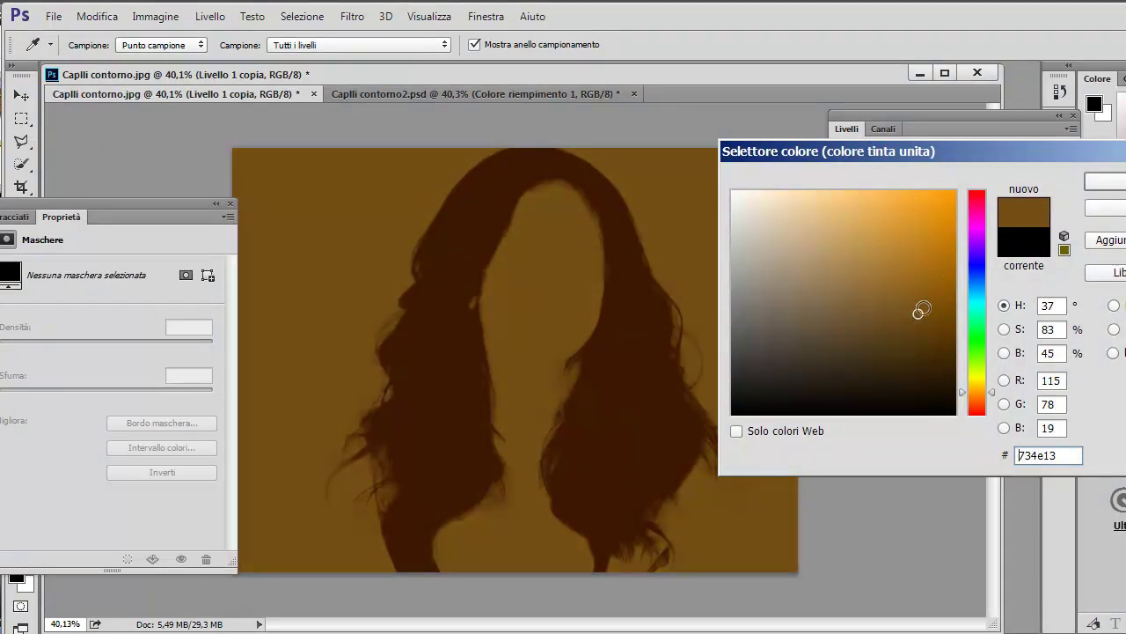
pyautogui.click(929, 308)
pyautogui.click(1105, 182)
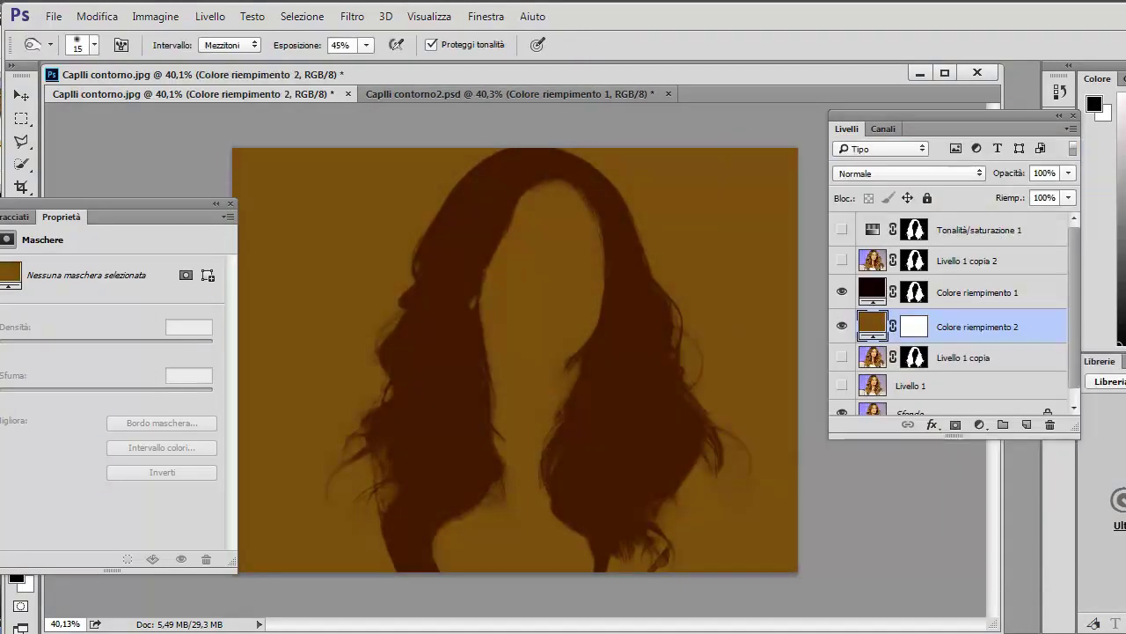
# Give Colore riempimento 2 Livello 1 copia's hair mask and set its blend mode to Colore.
pyautogui.click(915, 357)
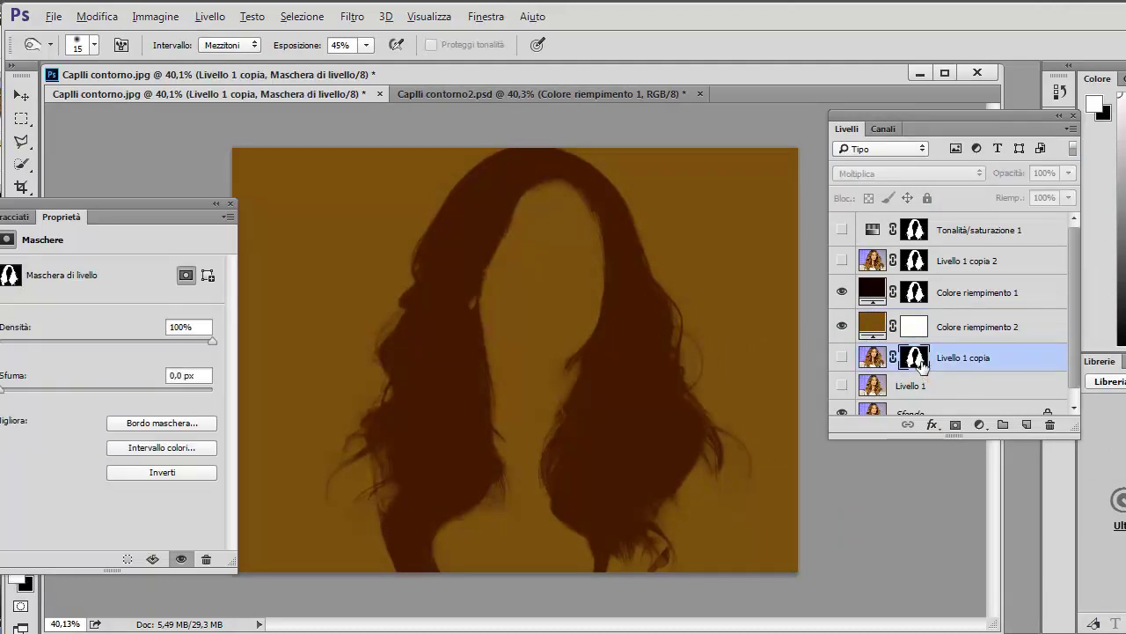
pyautogui.moveTo(915, 357); pyautogui.dragTo(920, 332)
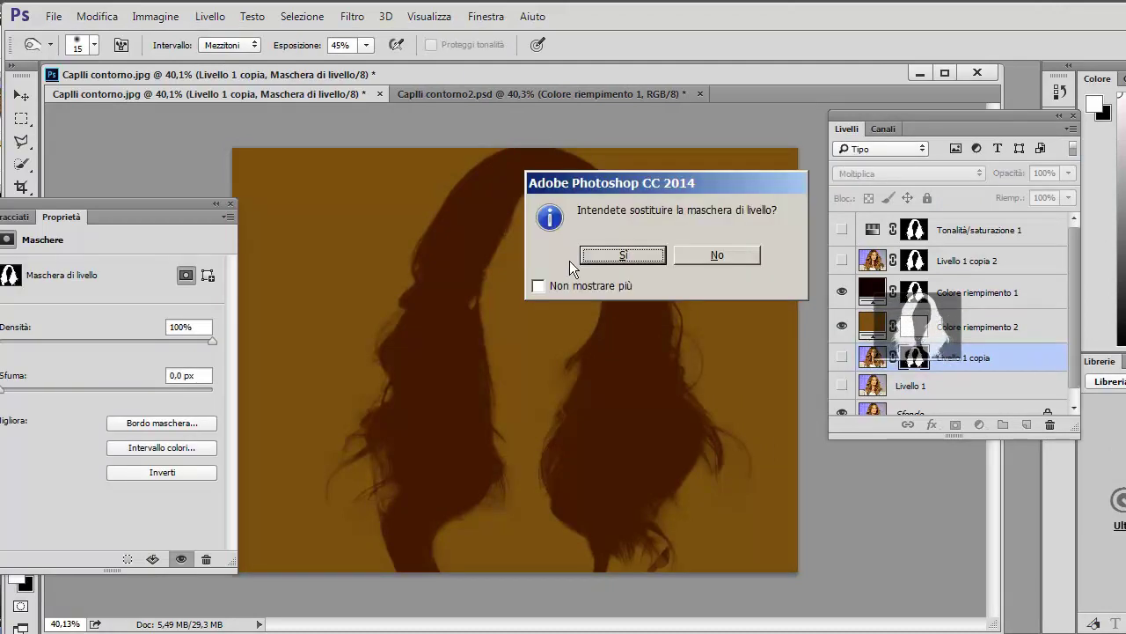
pyautogui.click(606, 257)
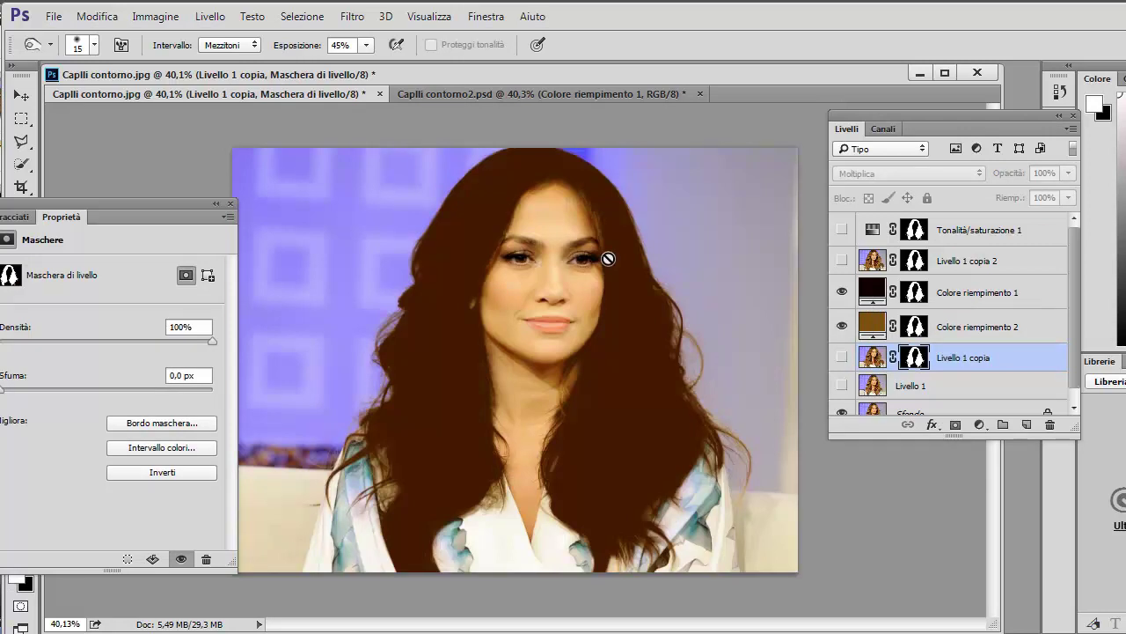
pyautogui.click(979, 331)
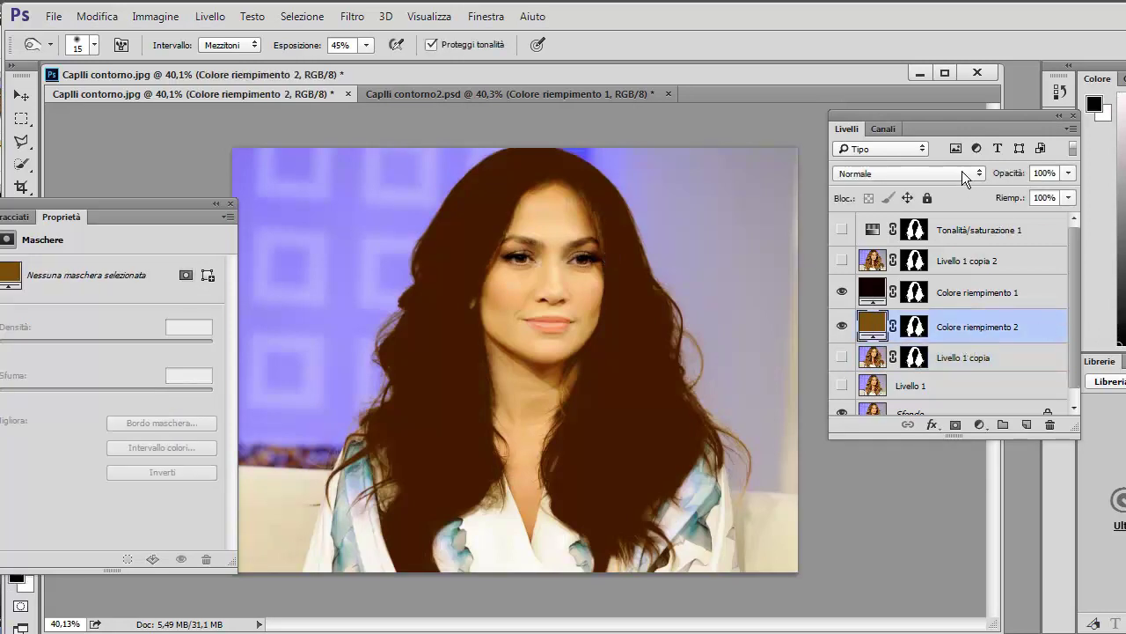
pyautogui.click(965, 173)
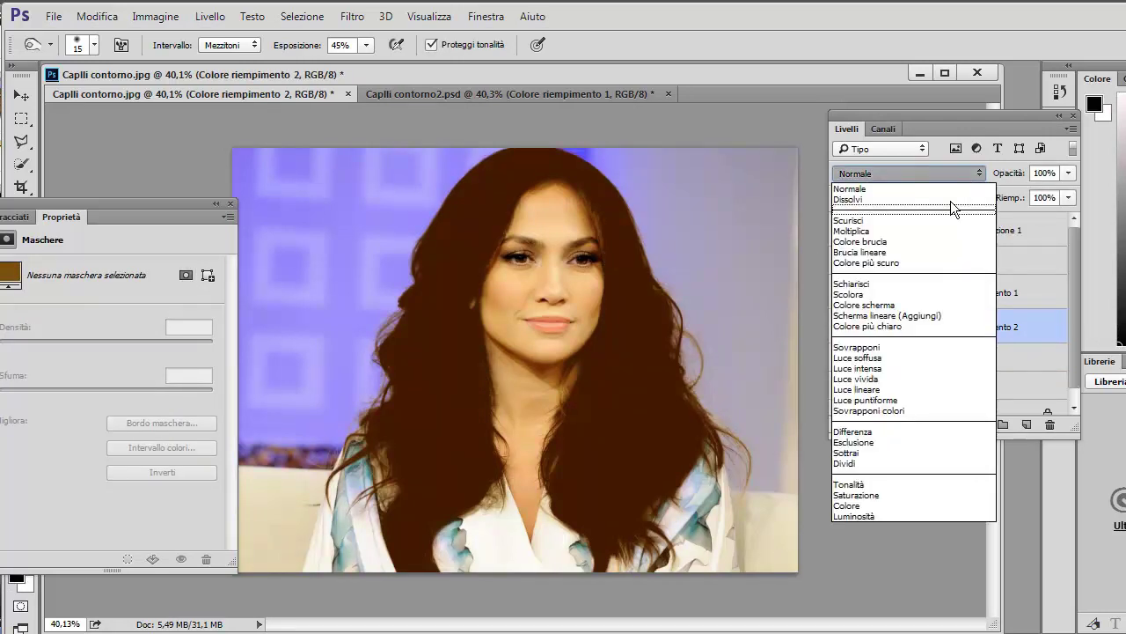
pyautogui.click(907, 505)
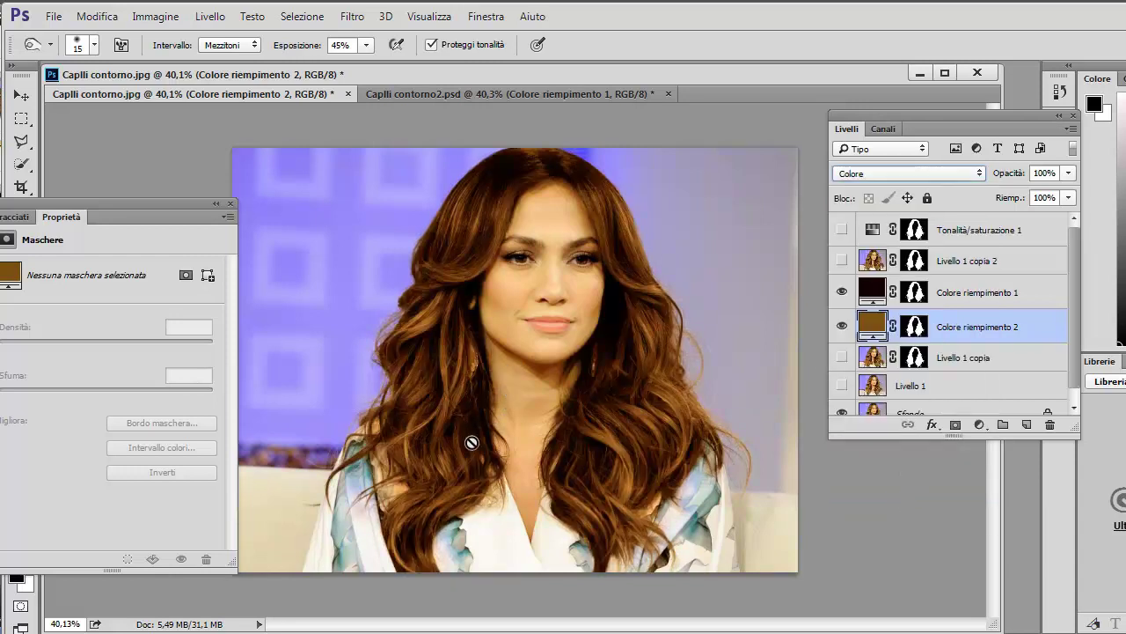
# Reopen Colore riempimento 2's colour picker and try lighter golden-orange browns.
pyautogui.doubleClick(871, 328)
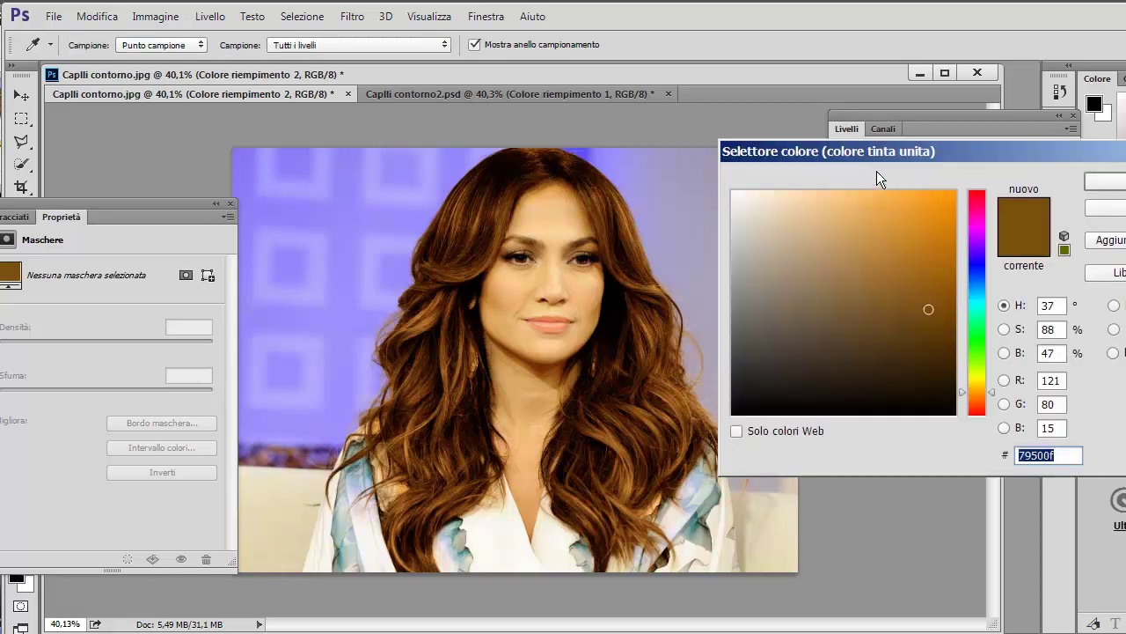
pyautogui.moveTo(893, 155); pyautogui.dragTo(854, 79)
pyautogui.click(840, 194)
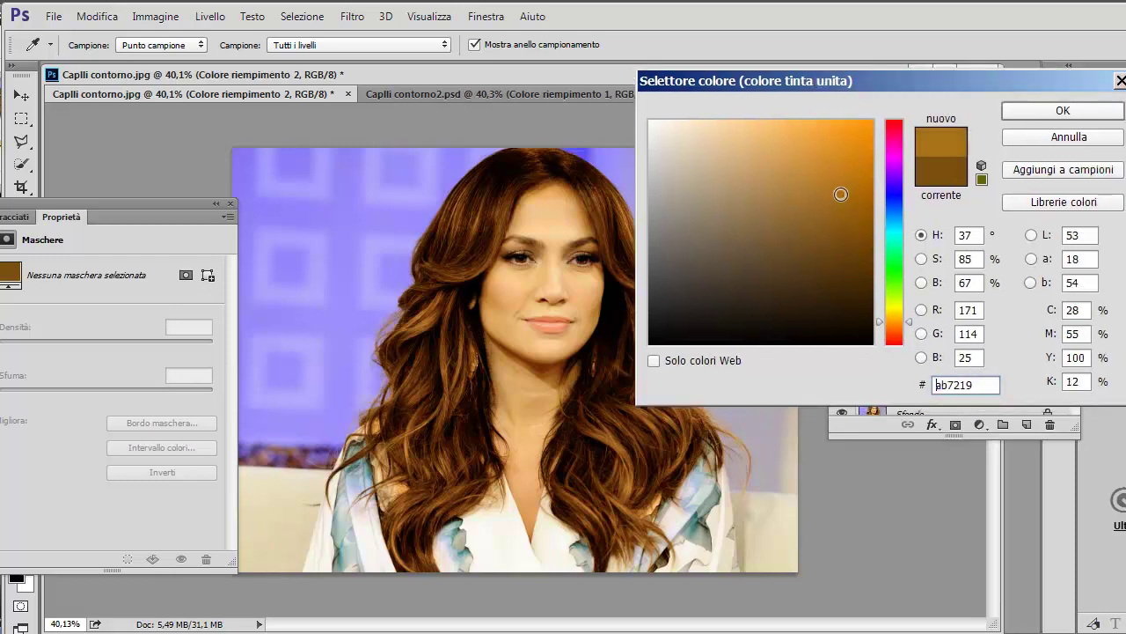
pyautogui.moveTo(825, 255); pyautogui.dragTo(855, 248)
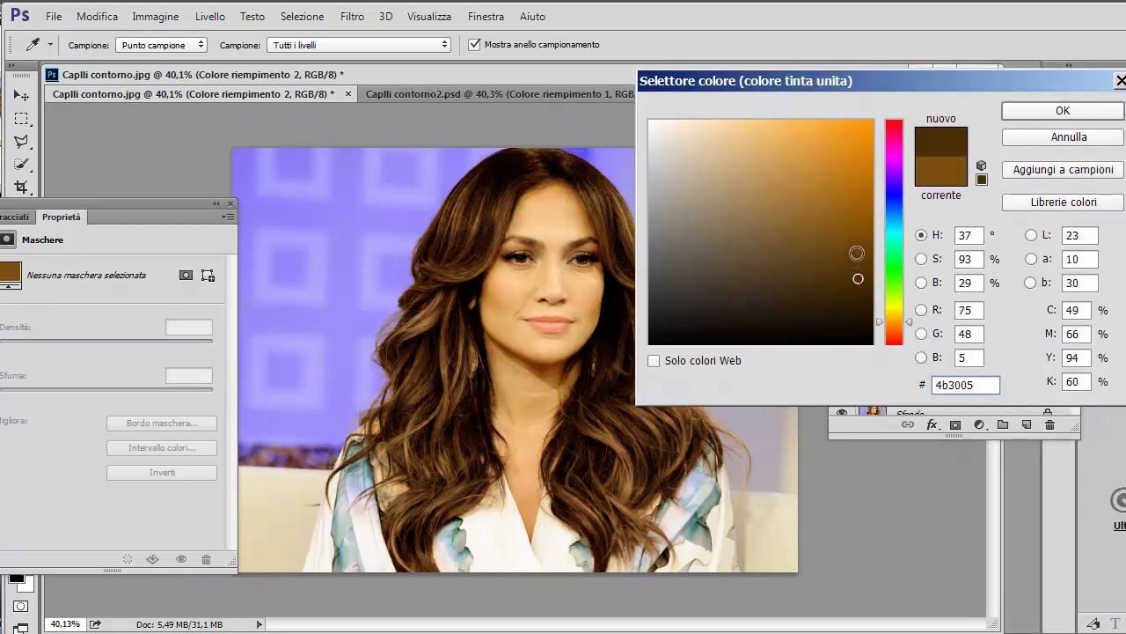
pyautogui.click(850, 222)
pyautogui.click(850, 190)
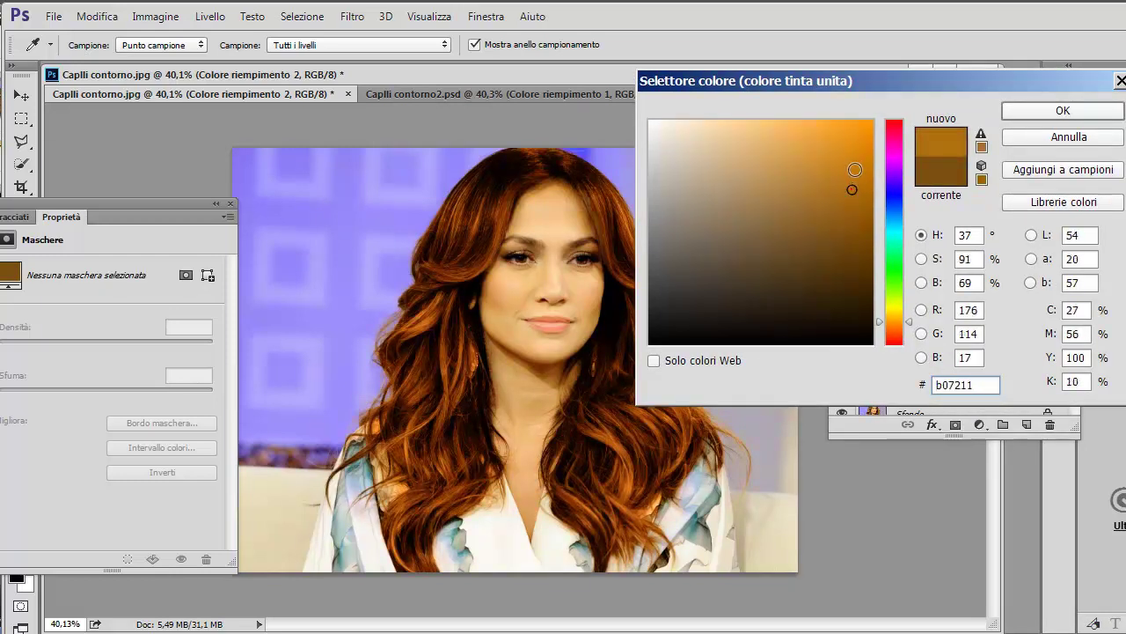
pyautogui.click(855, 167)
pyautogui.moveTo(855, 167); pyautogui.dragTo(833, 155)
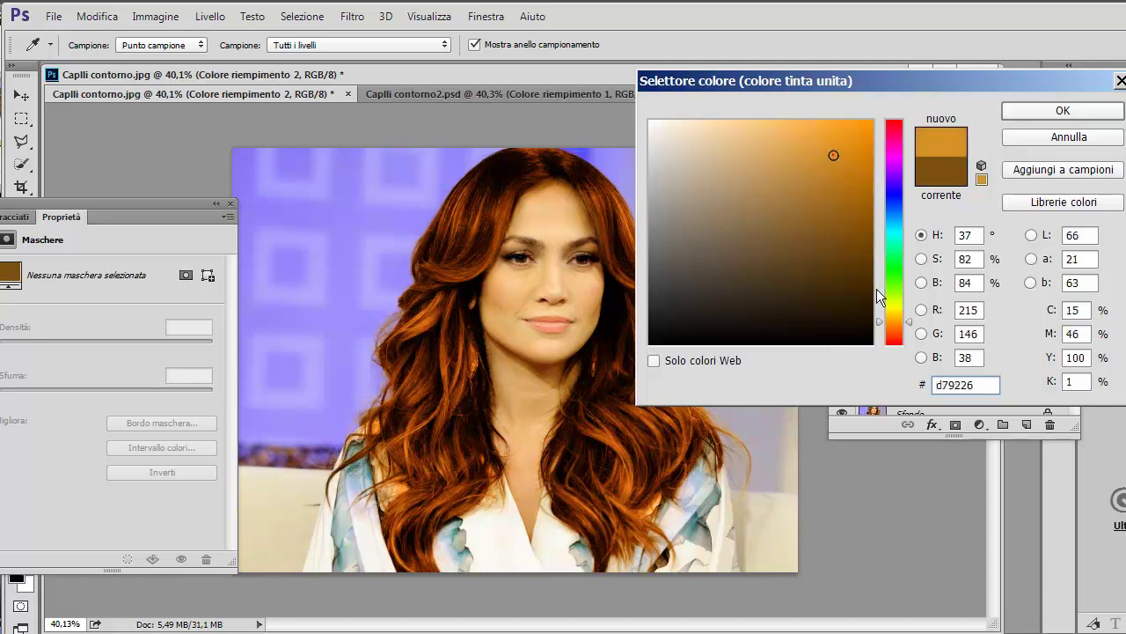
# Shift the fill hue to red and settle on deep auburn #723109.
pyautogui.click(896, 330)
pyautogui.click(842, 189)
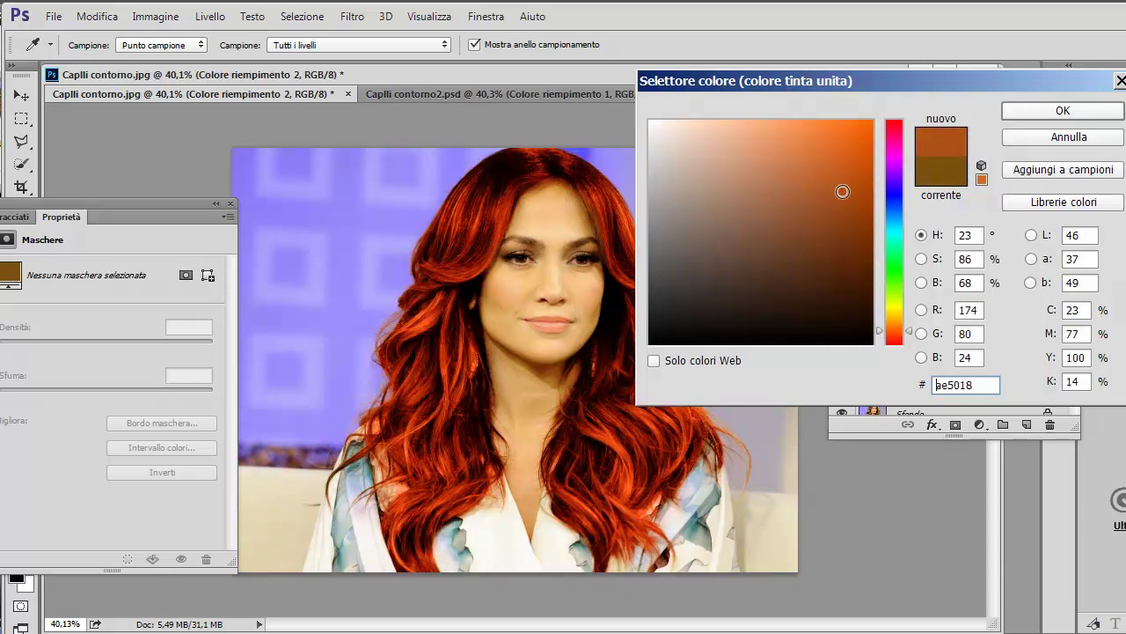
pyautogui.click(838, 225)
pyautogui.moveTo(853, 241); pyautogui.dragTo(847, 261)
pyautogui.click(836, 231)
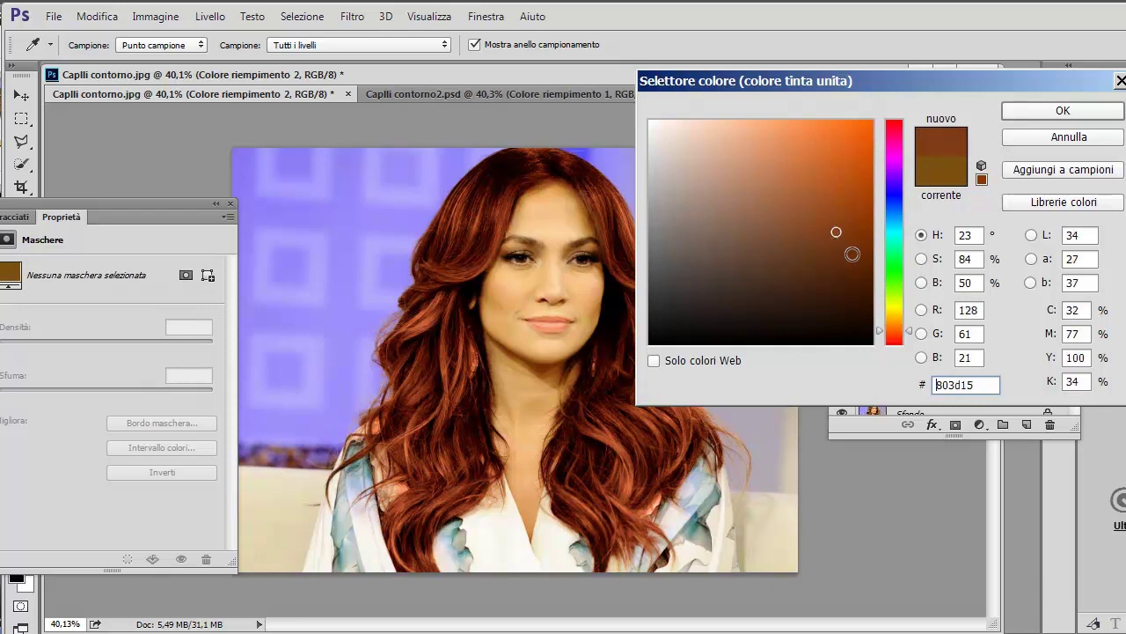
pyautogui.click(851, 254)
pyautogui.click(858, 270)
pyautogui.click(854, 243)
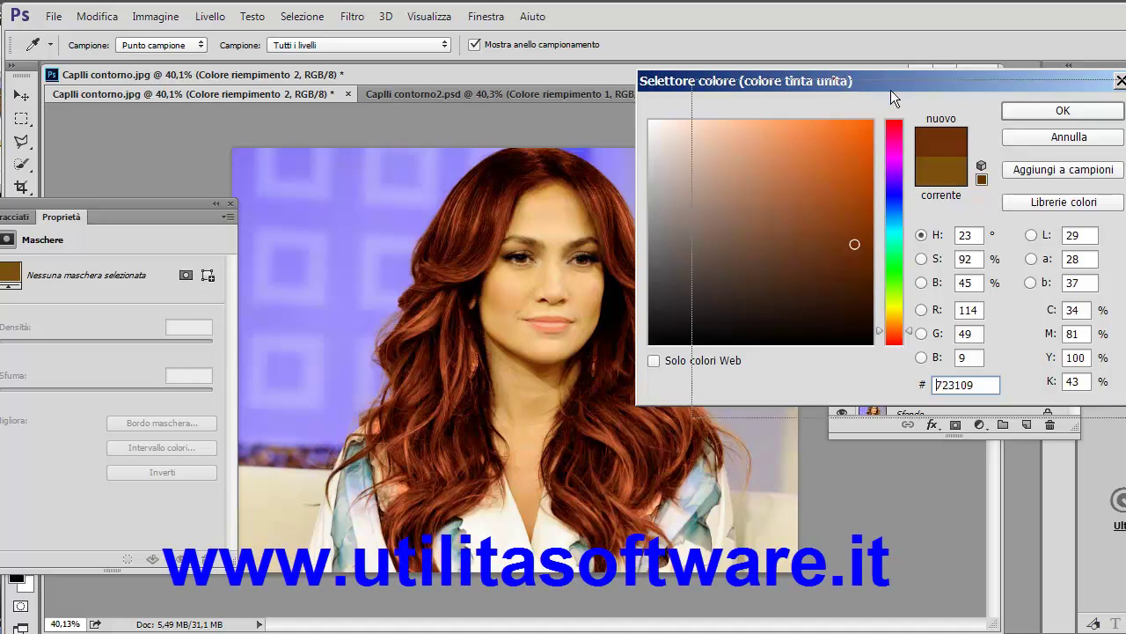
pyautogui.moveTo(854, 87); pyautogui.dragTo(874, 95)
pyautogui.click(1048, 121)
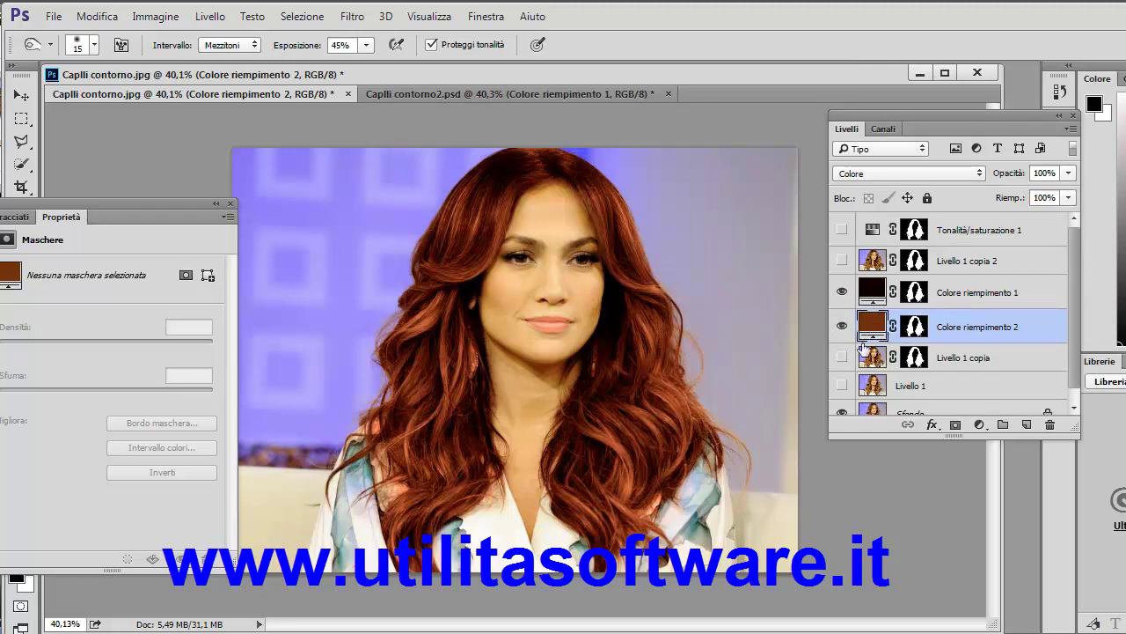
pyautogui.click(979, 424)
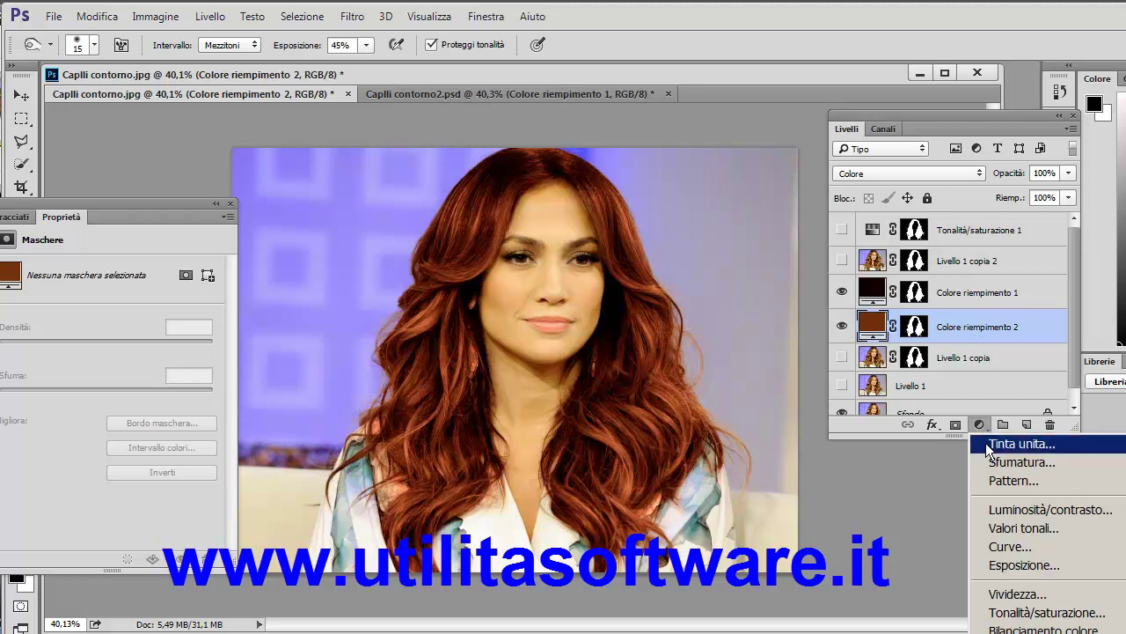
pyautogui.click(983, 426)
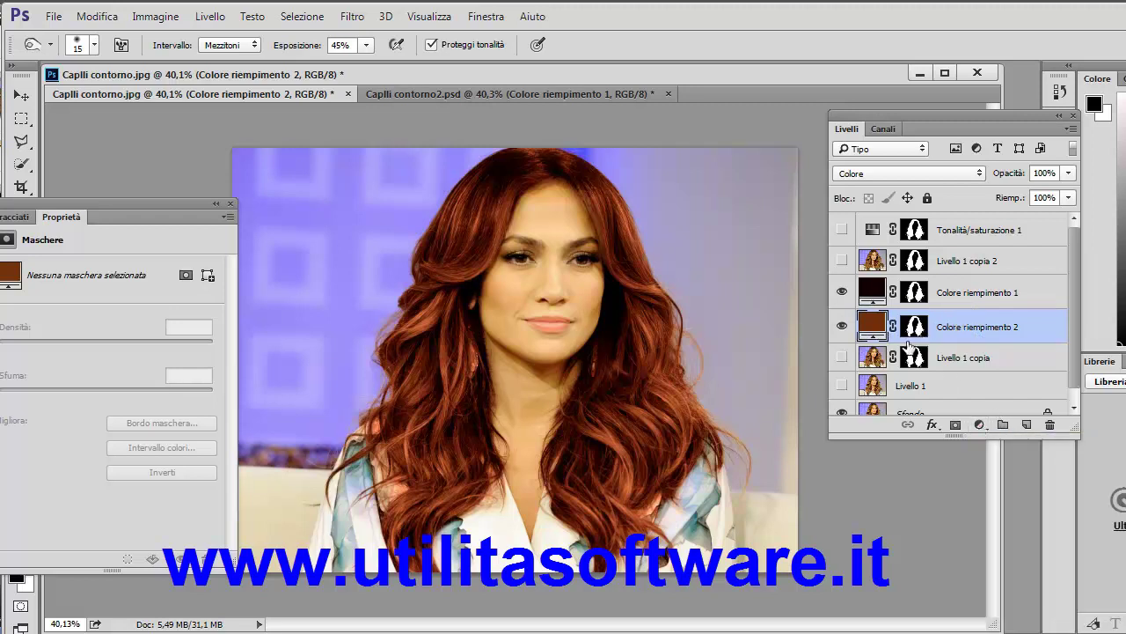